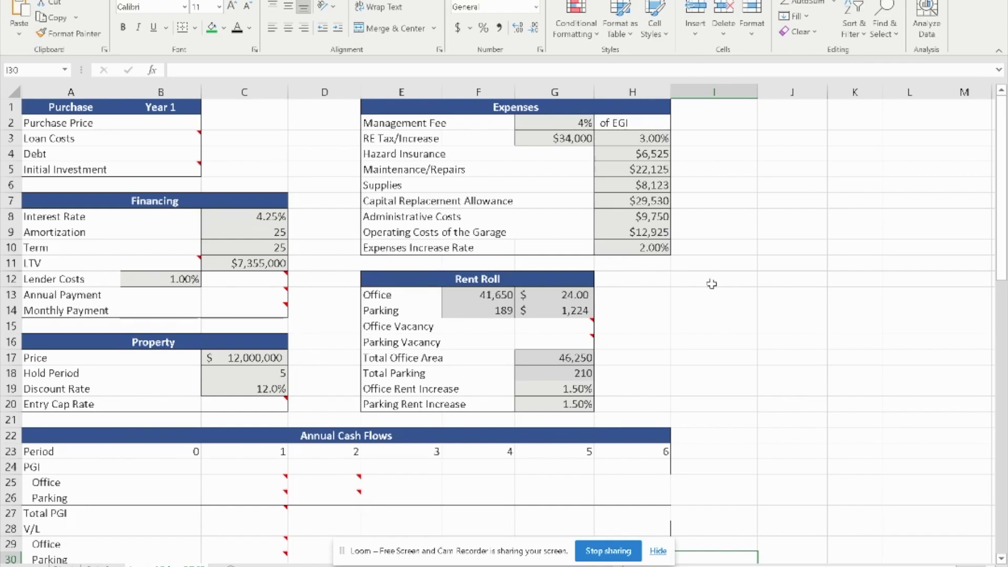
scroll(299, 435, down, 6)
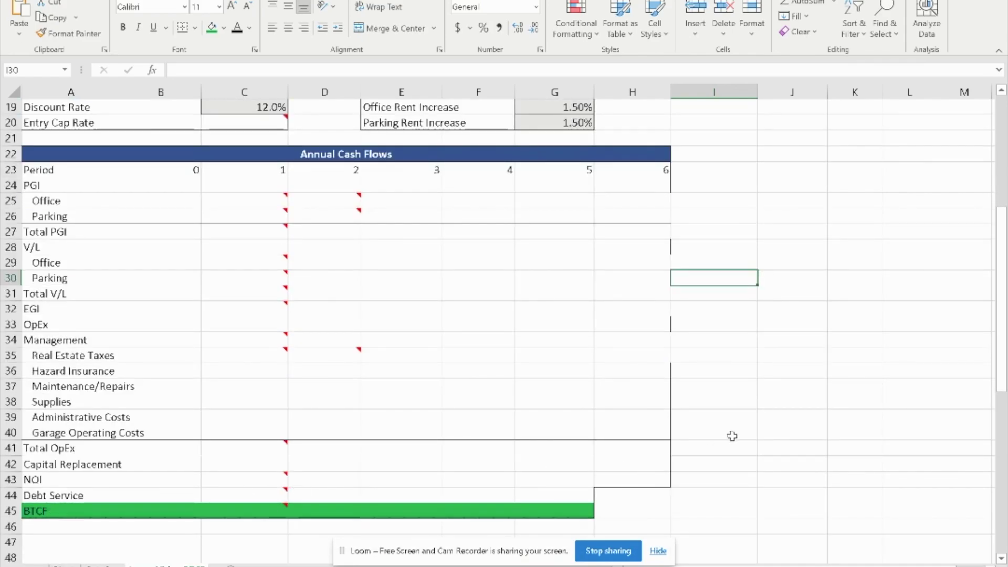
scroll(734, 434, up, 6)
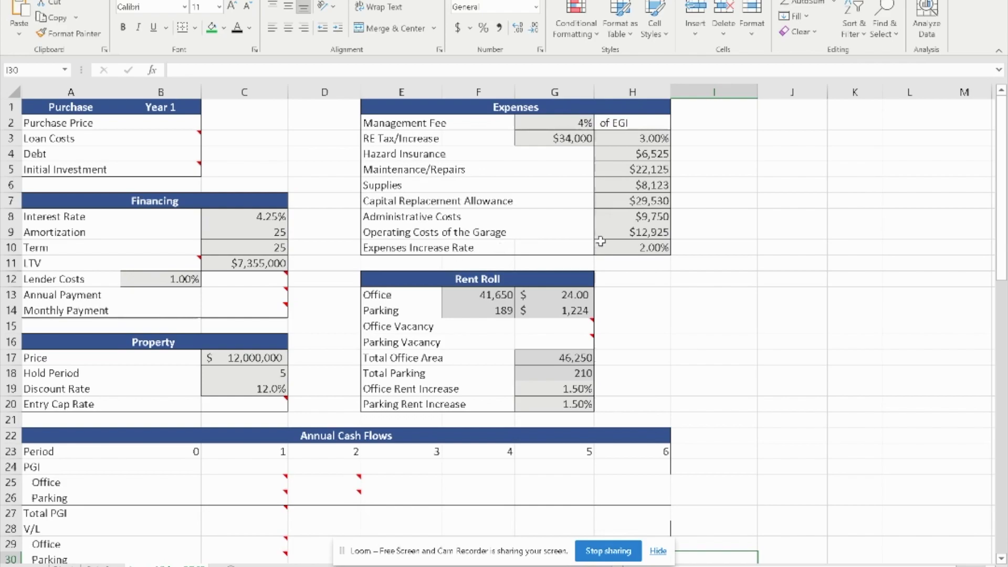
click(650, 247)
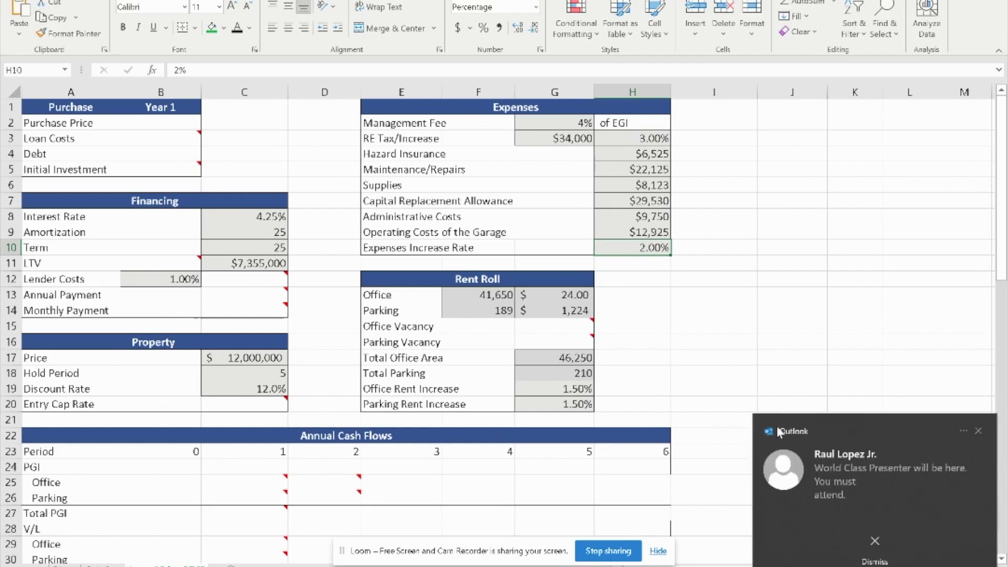
click(882, 556)
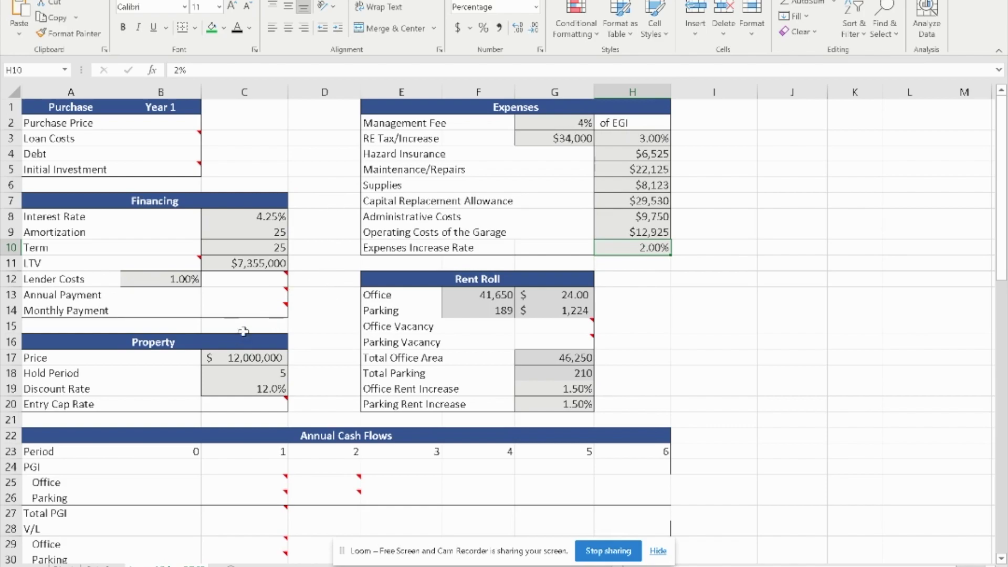
Link the Purchase Price in B2 to the property price in C17 and the Debt in B4 to the loan amount in C11.
mouse_move(263, 313)
click(175, 128)
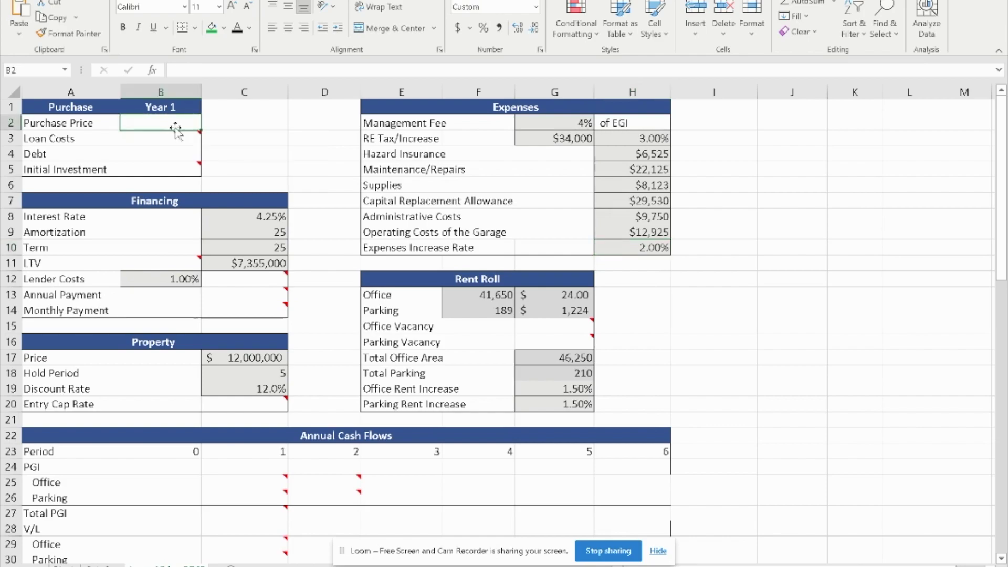
text(=)
click(269, 357)
key(Return)
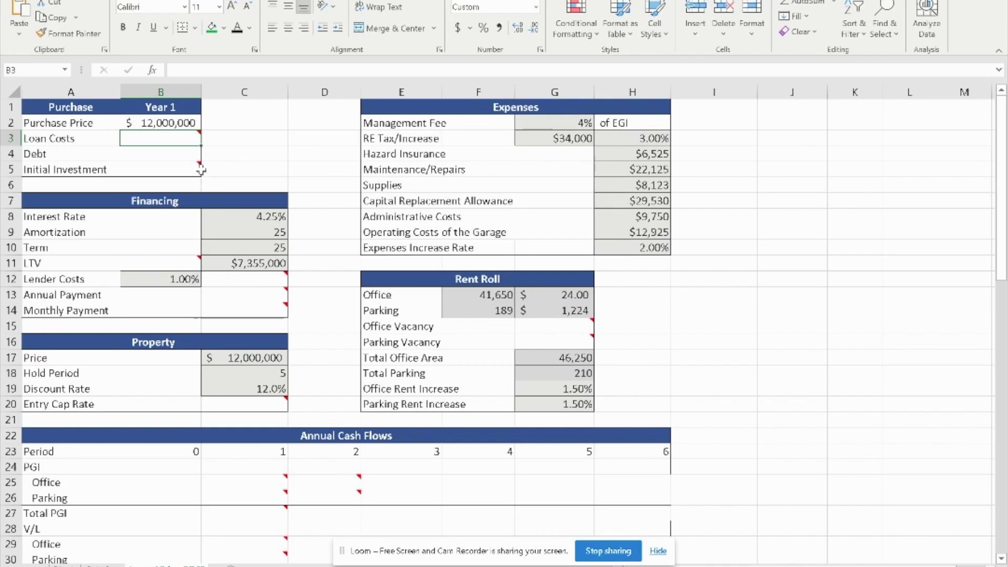
click(185, 152)
text(=)
click(261, 263)
key(Return)
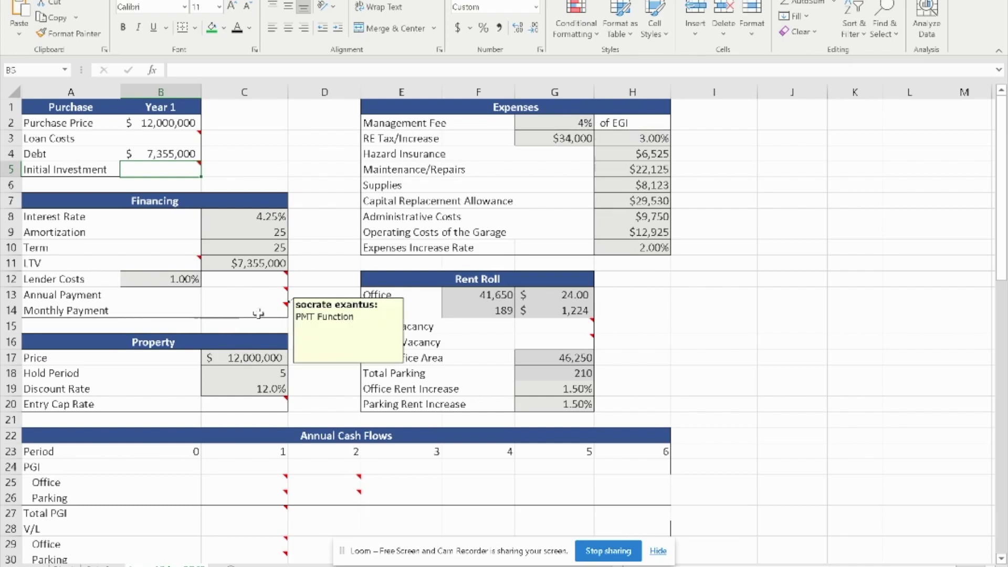
Calculate the Office Vacancy in G15 as one minus occupied office area over total office area, =1-(F13/G17).
scroll(635, 315, down, 1)
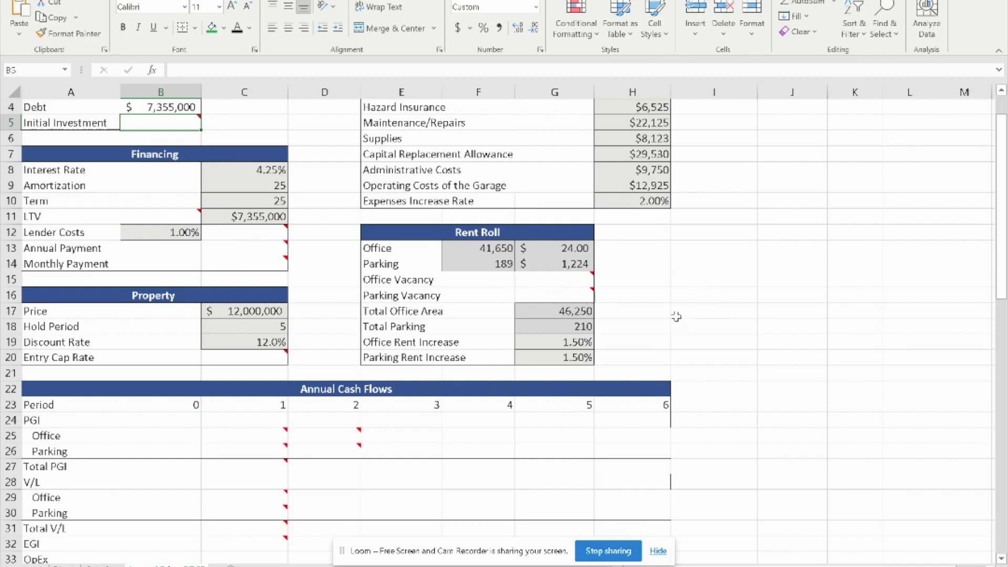
click(580, 276)
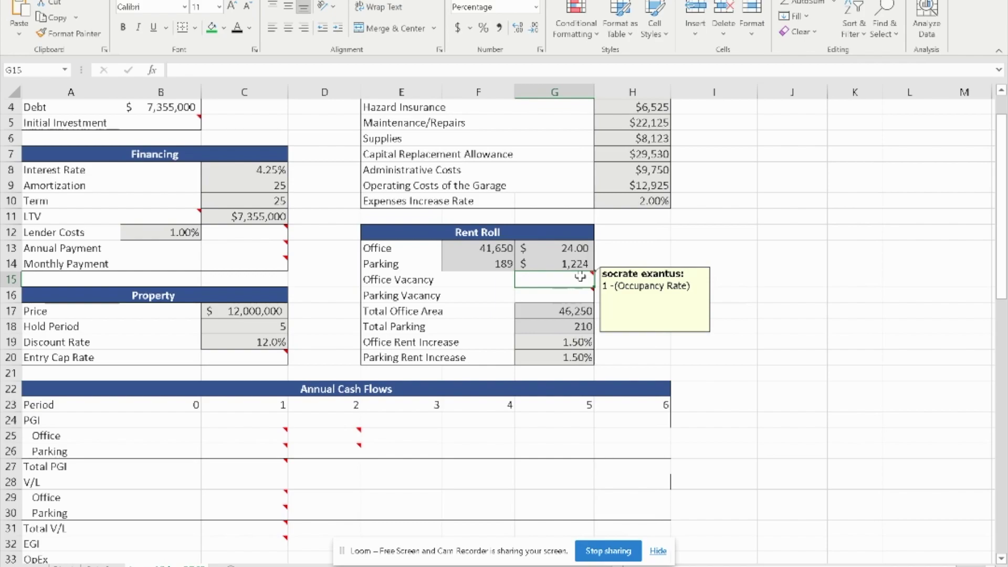
text(=1-()
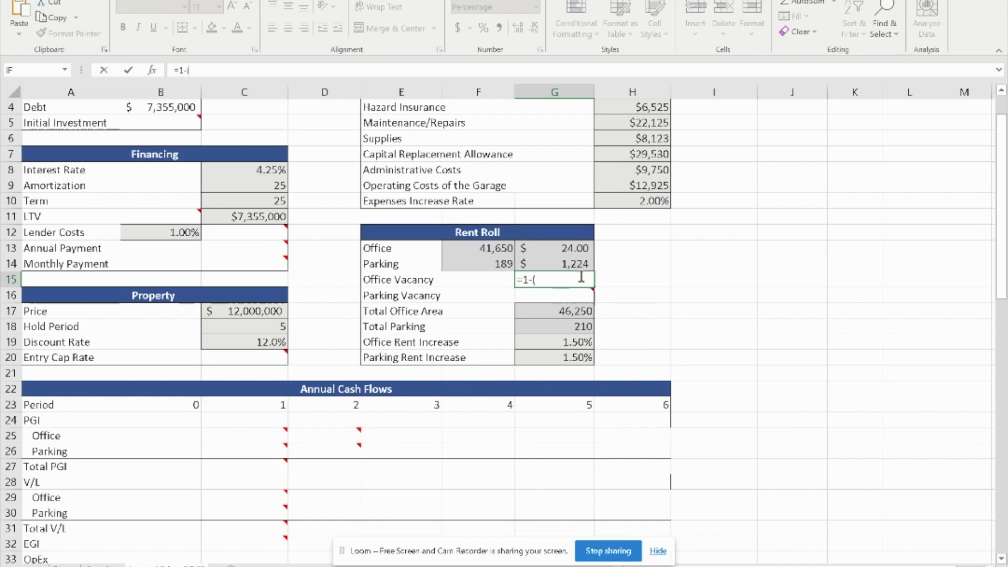
click(503, 249)
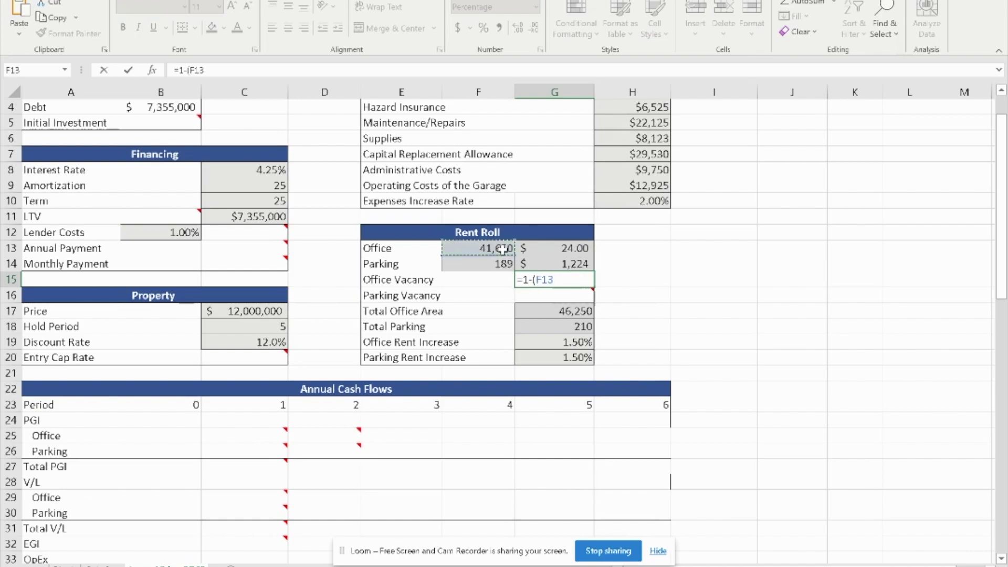
text(/)
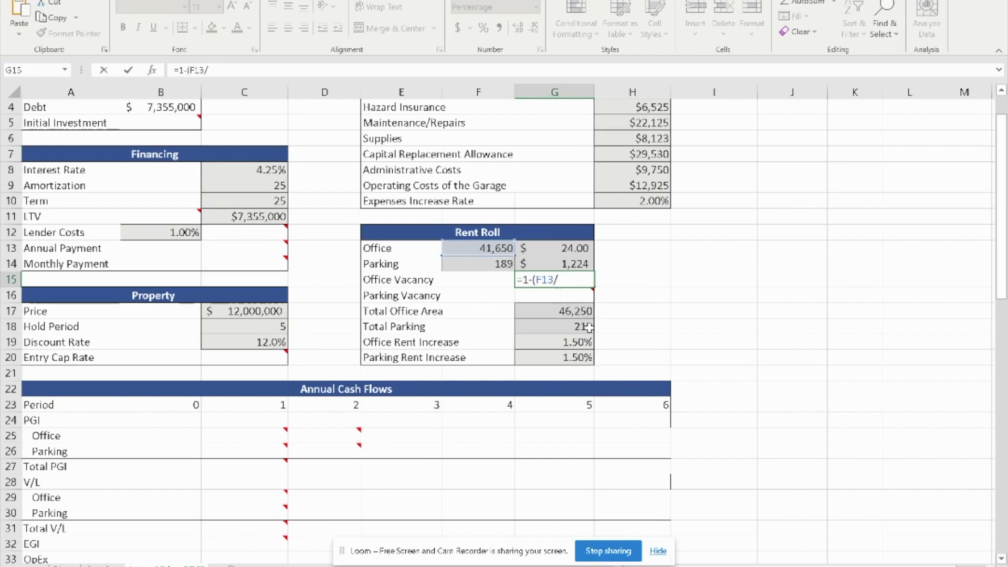
click(593, 309)
text())
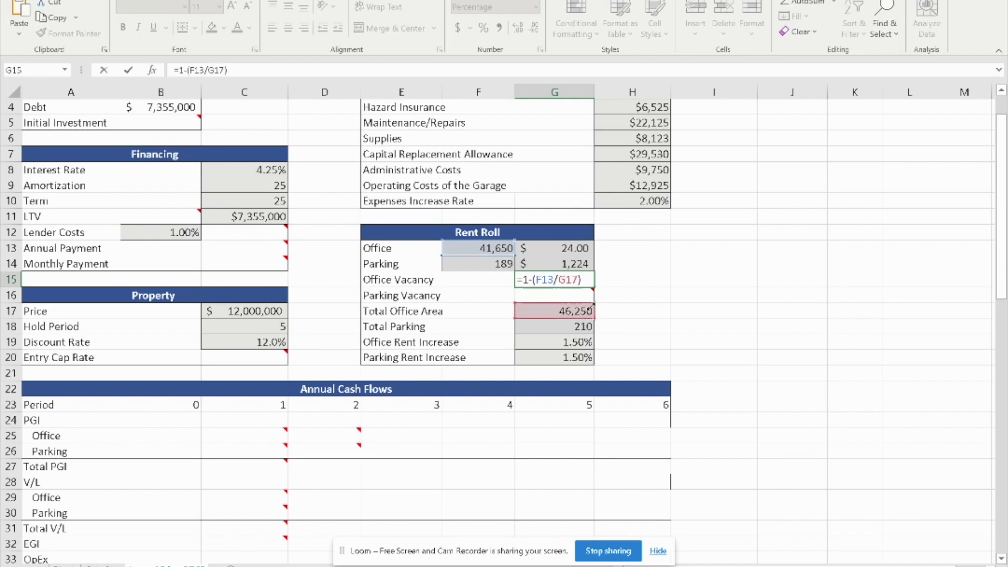
key(Return)
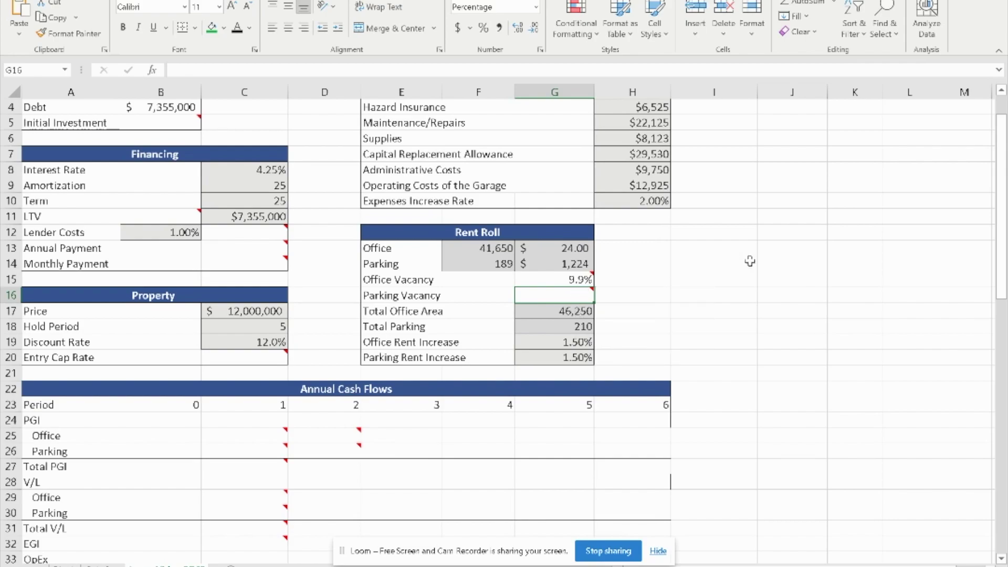
Calculate the Parking Vacancy in G16 as one minus occupied spaces over total parking, =1-(F14/G18).
text(=)
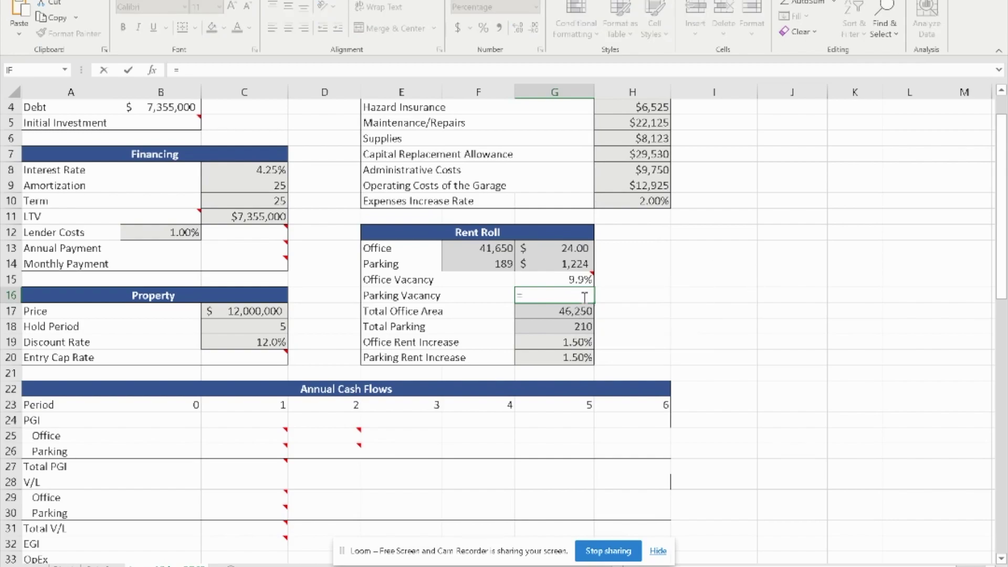
text(1-()
click(494, 264)
text(/)
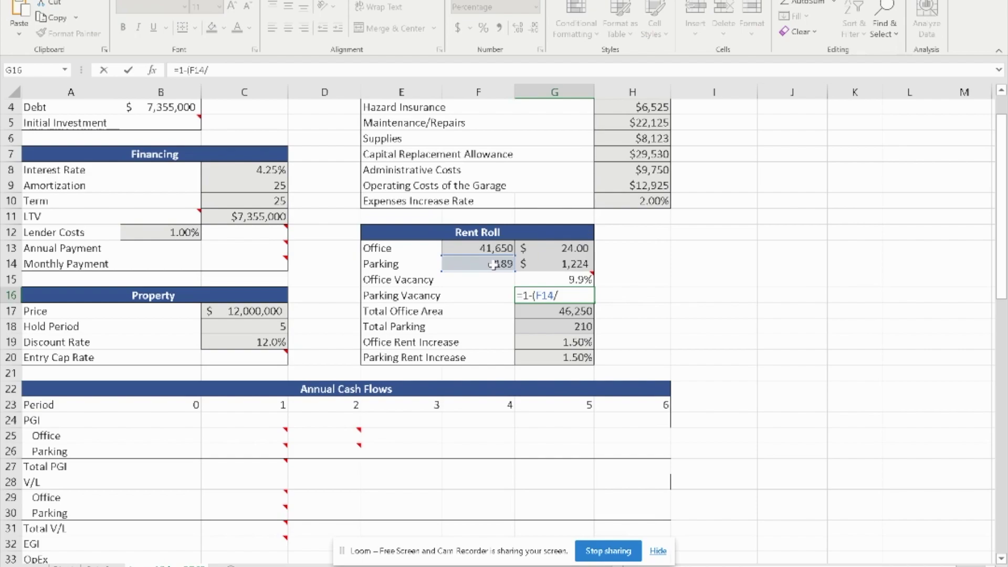
click(579, 326)
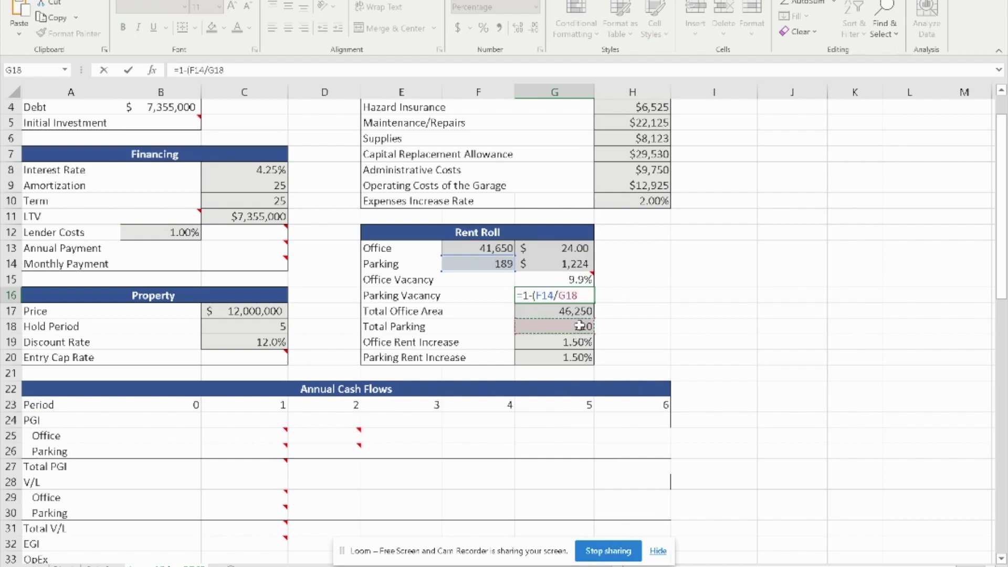
text())
key(Return)
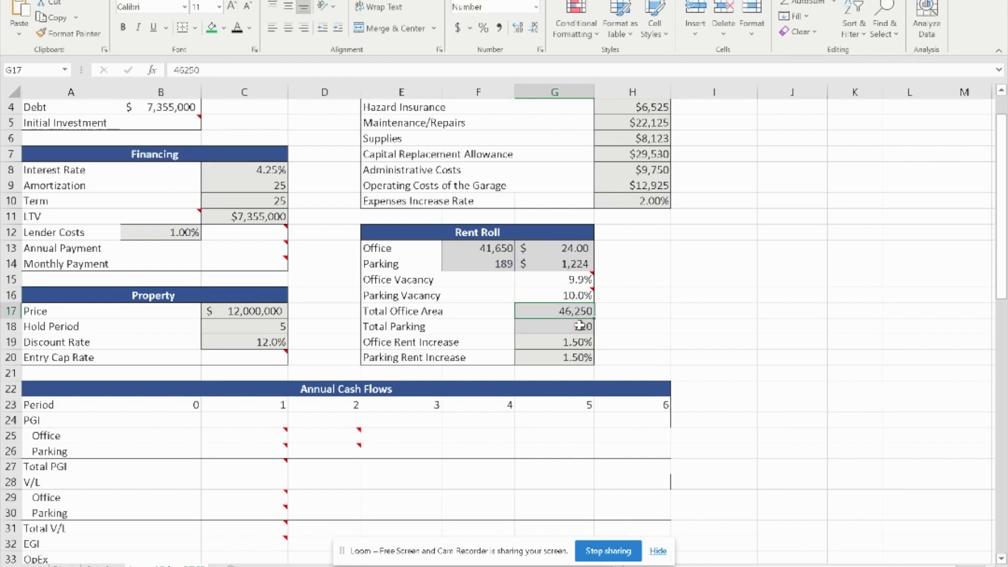
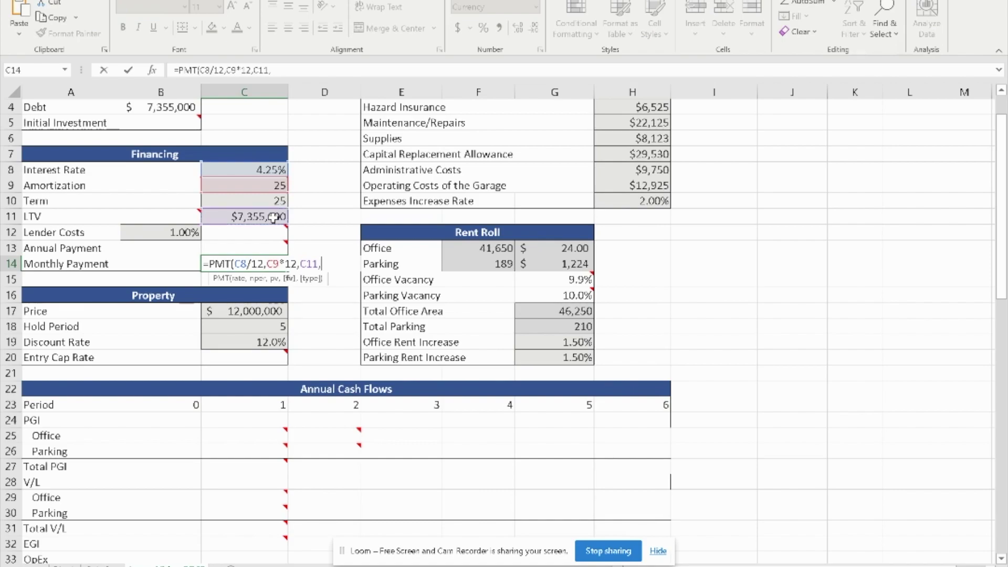
Complete the Monthly Payment formula in C14 as =PMT(C8/12,C9*12,C11,0) and calculate the Annual Payment in C13 as =C14*12.
text())
key(Return)
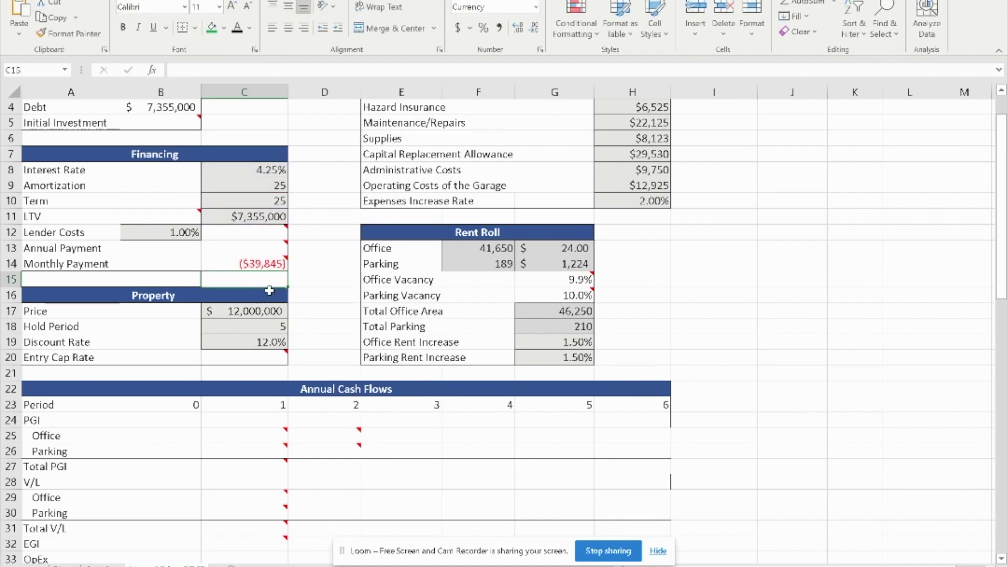
click(275, 248)
text(=)
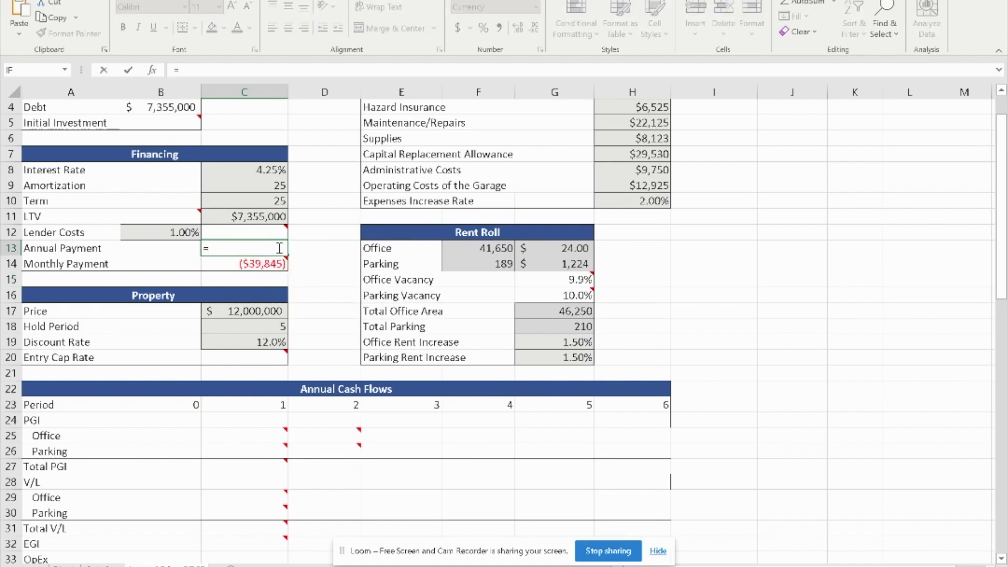
click(272, 261)
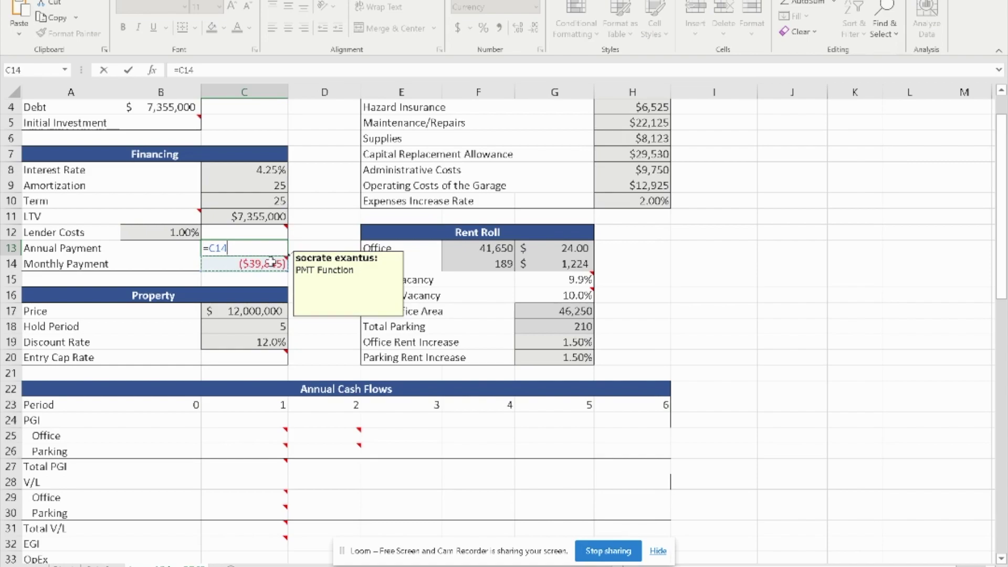
text(*)
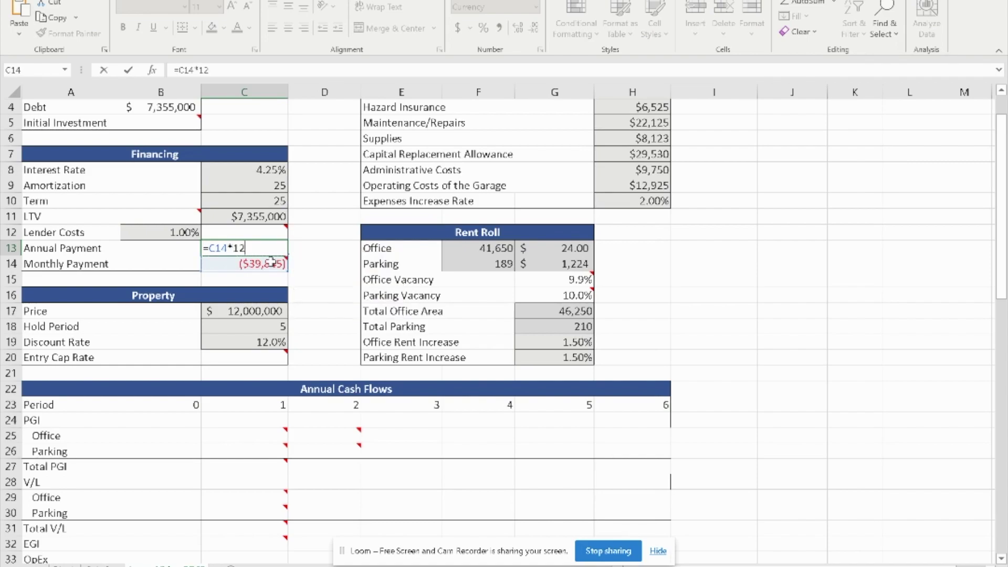
text(12)
key(Return)
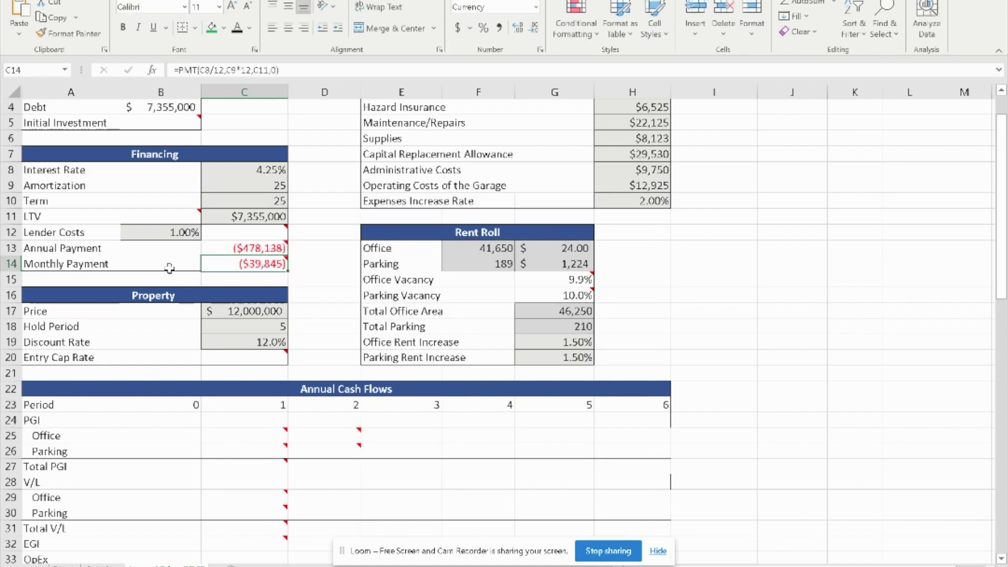
Calculate the Lender Costs amount in C12 by multiplying the loan amount in C11 by the cost percentage in B12.
click(244, 231)
text(=)
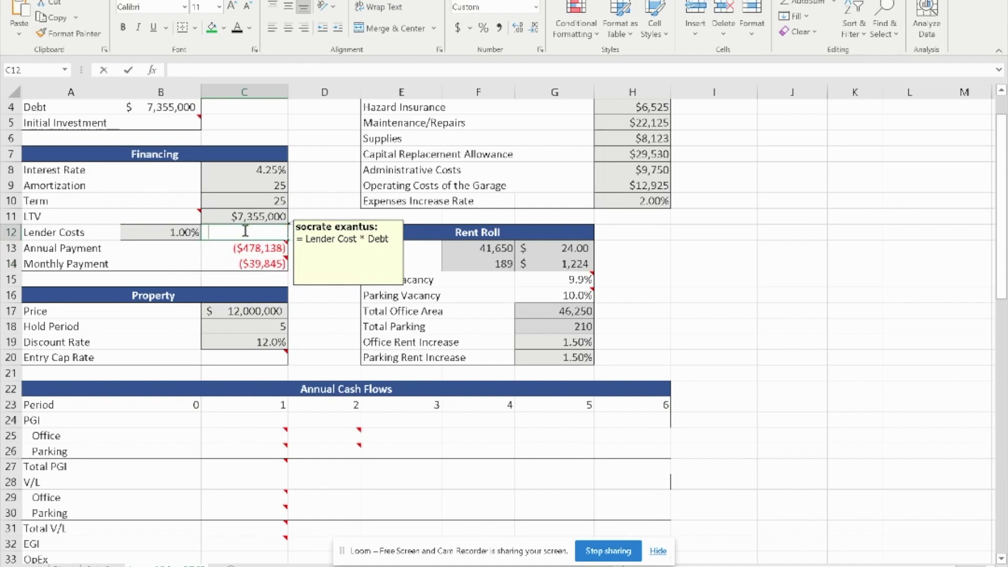
click(256, 219)
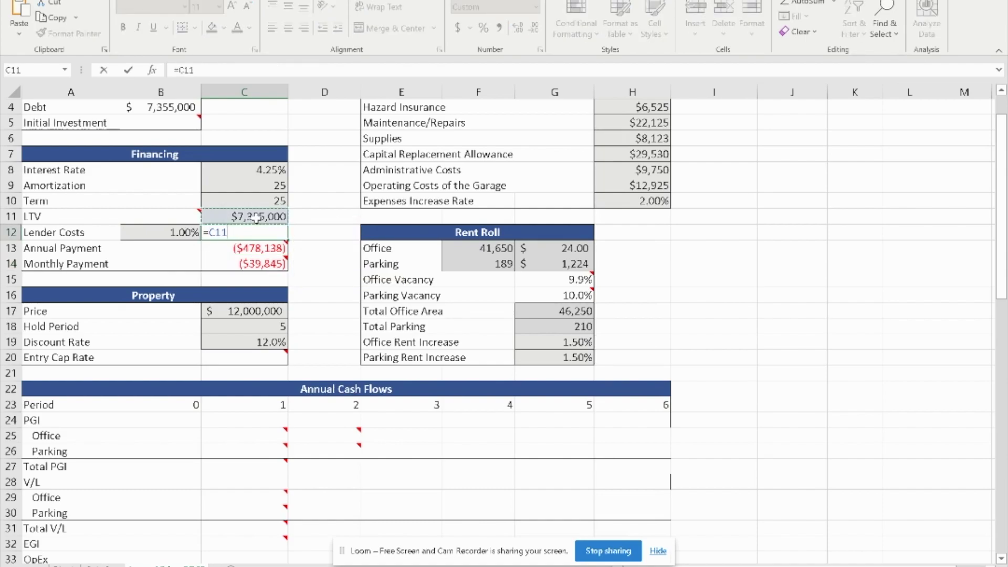
text(*)
click(181, 231)
key(Return)
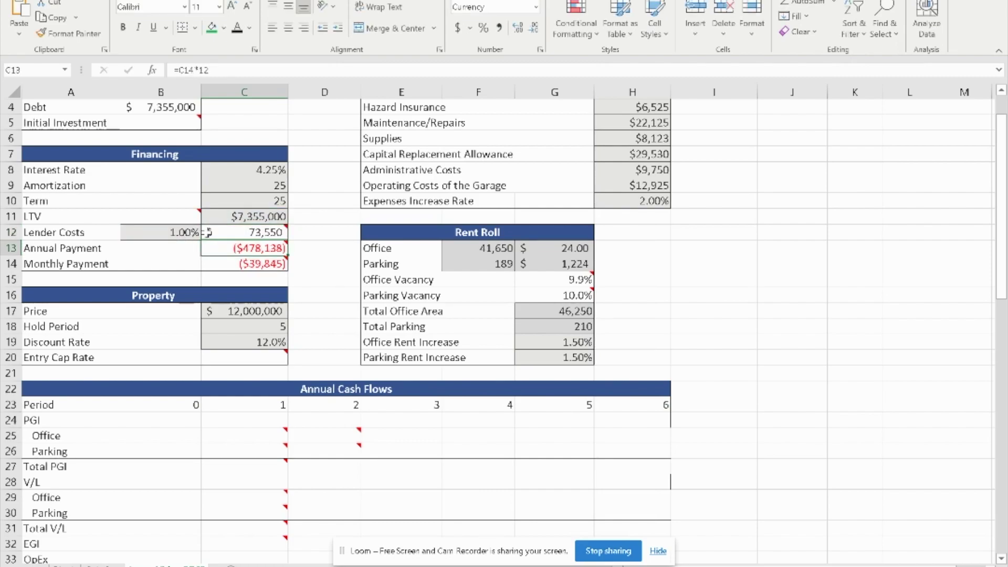
Link the Loan Costs in B3 of the Purchase section to the Lender Costs amount in C12.
scroll(305, 246, up, 1)
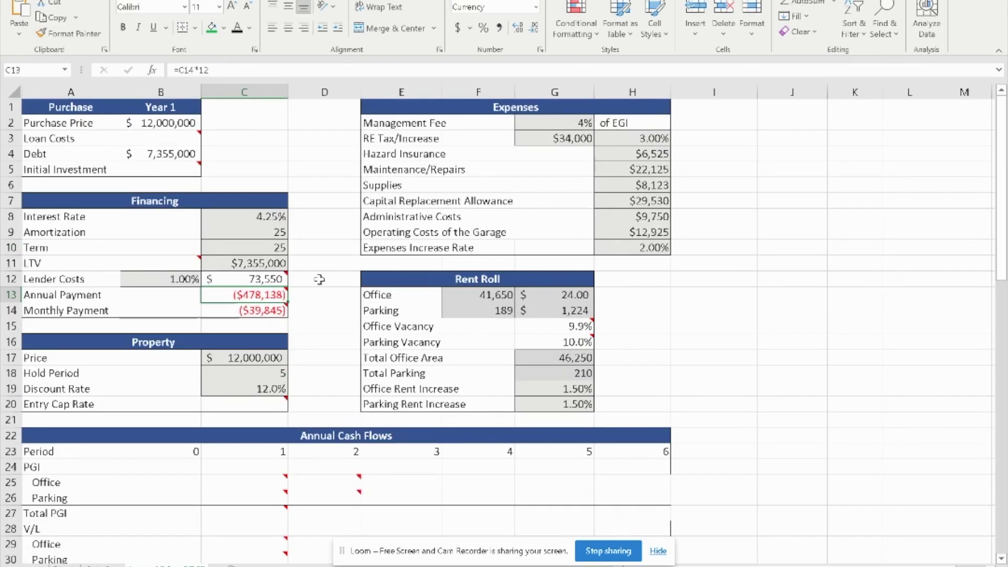
click(185, 139)
text(=)
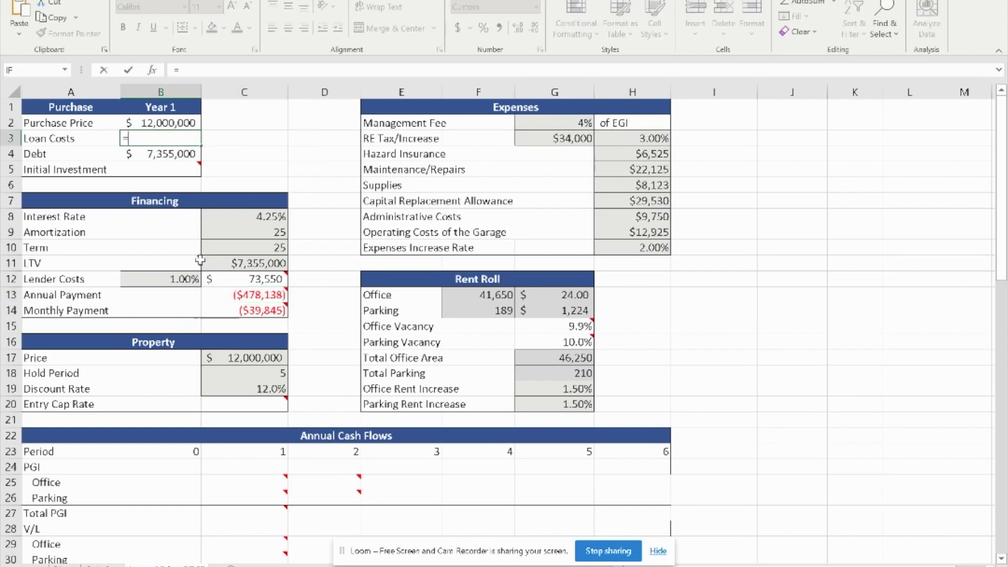
click(237, 280)
key(Return)
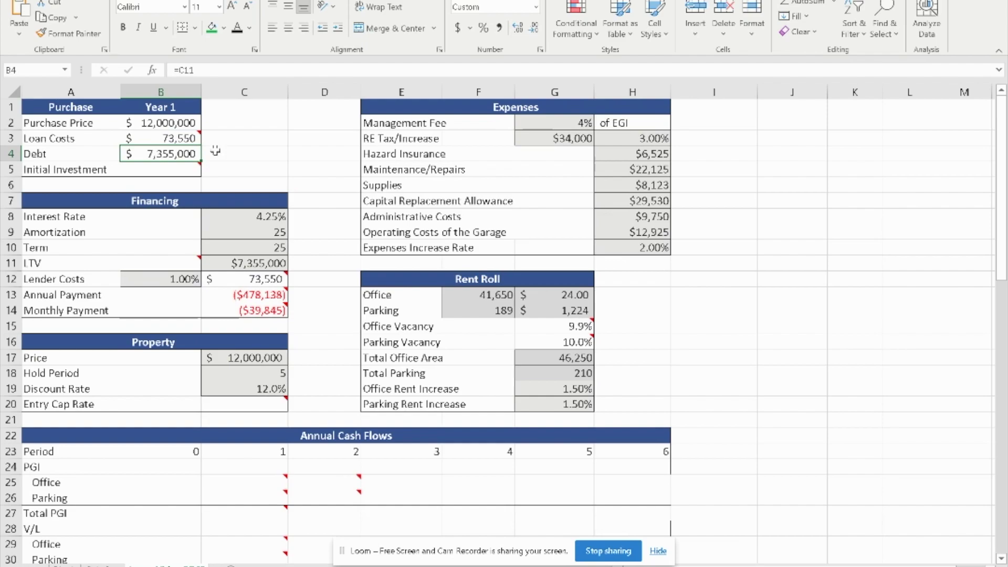
Calculate the Initial Investment in B5 as purchase price plus loan costs minus debt, =B2+B3-B4.
click(173, 171)
mouse_move(171, 171)
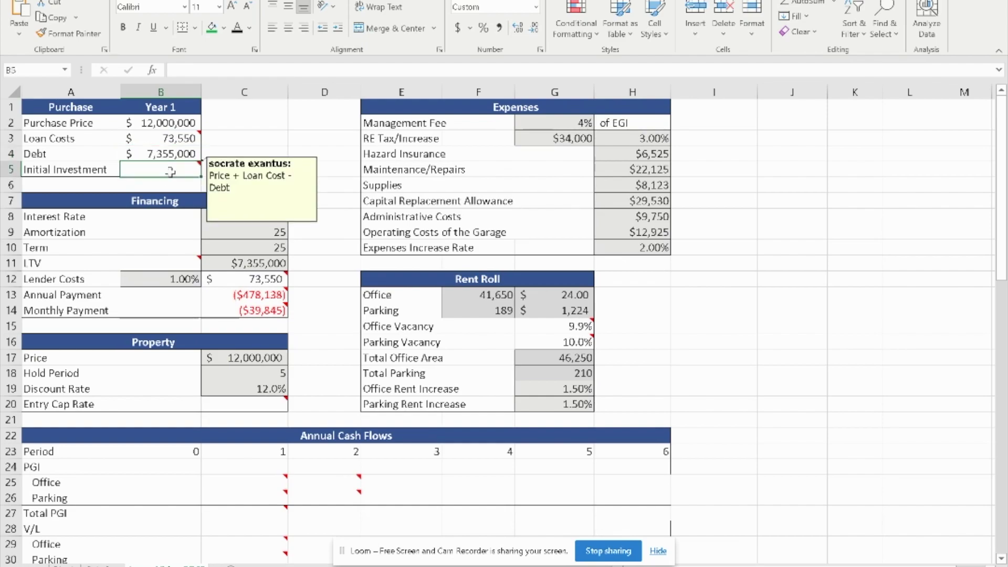
text(=)
click(184, 123)
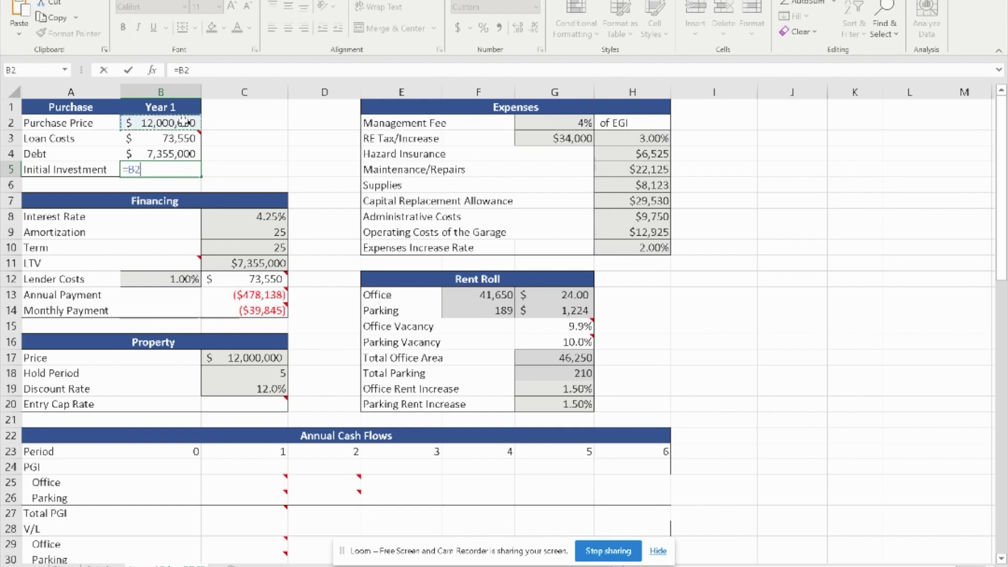
text(+)
click(177, 138)
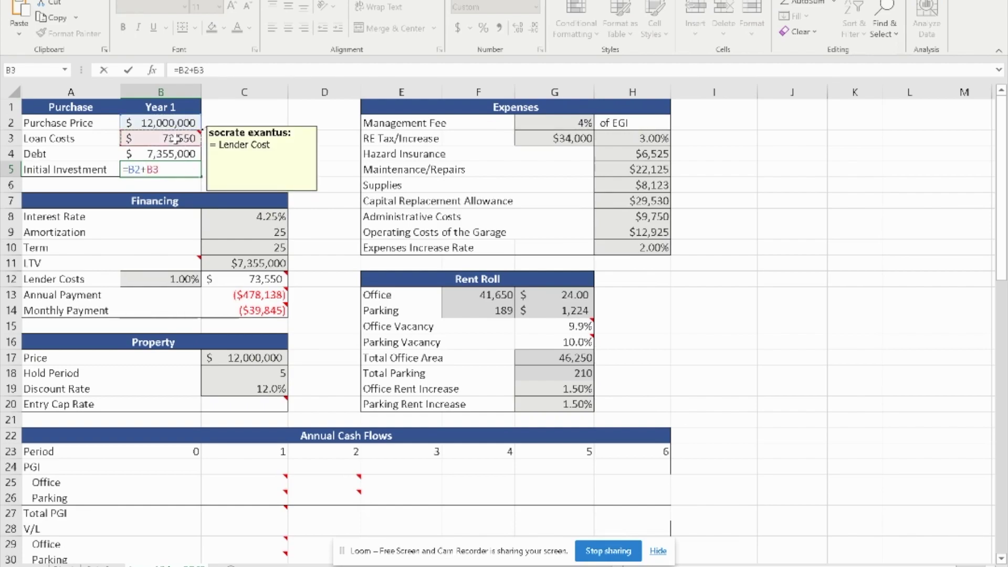
text(-)
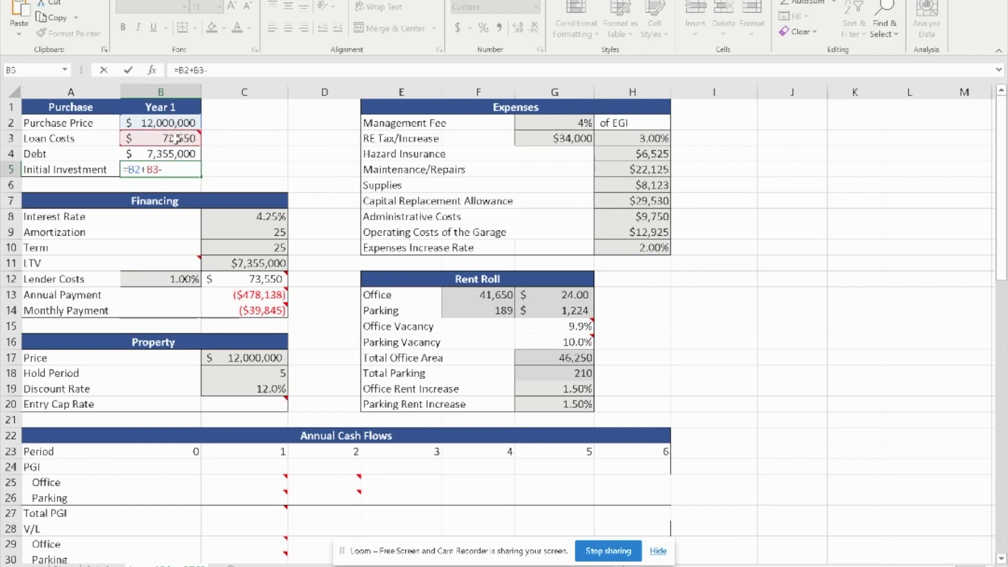
click(173, 154)
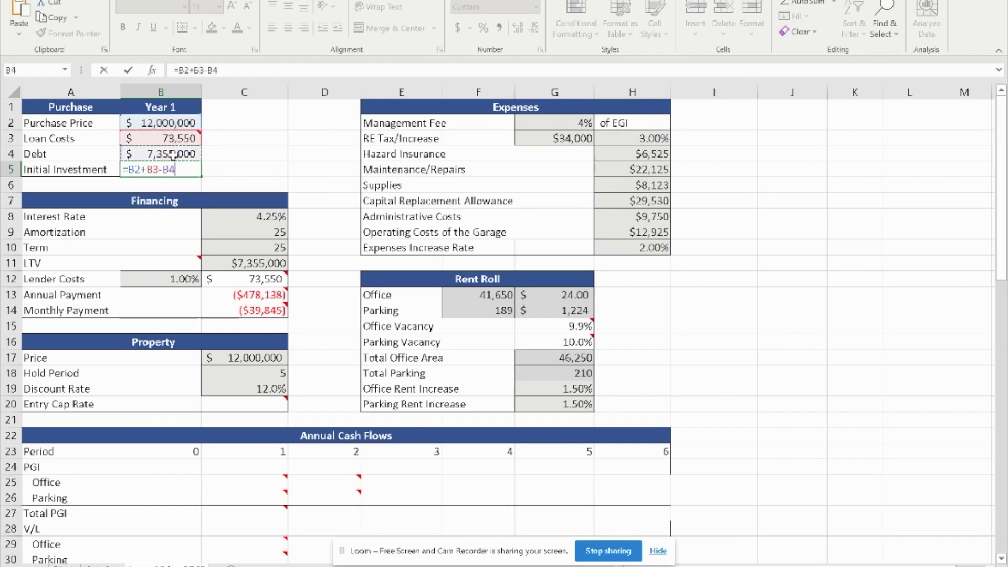
key(Return)
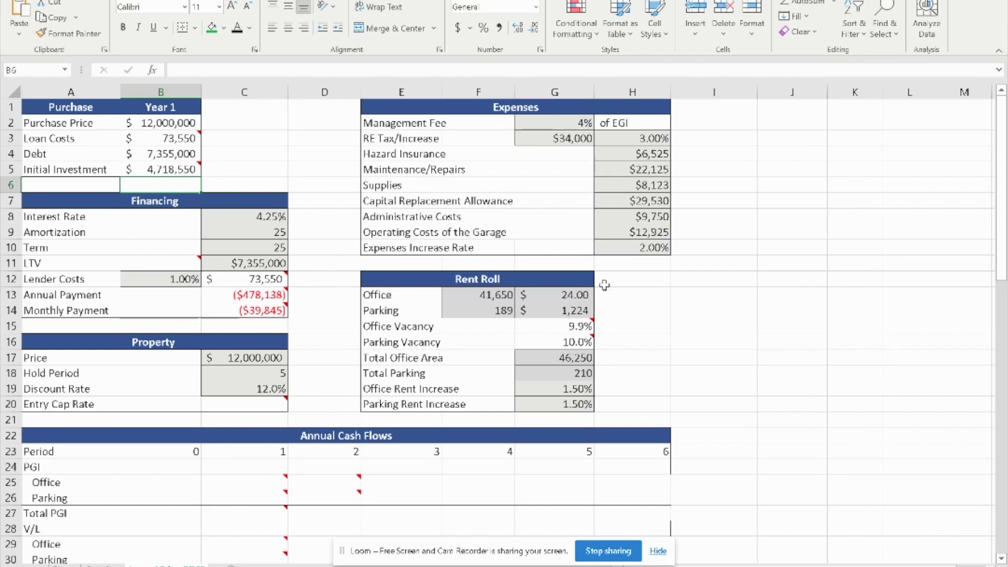
Calculate the period 1 Office PGI in C25 as office rent times total office area, =G13*G17.
scroll(614, 294, down, 1)
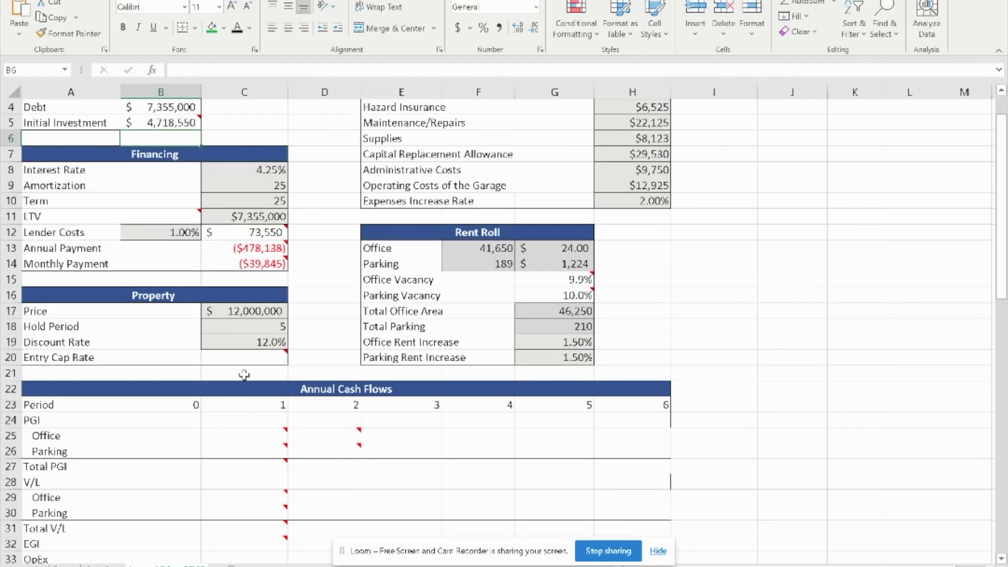
mouse_move(256, 360)
scroll(455, 378, down, 3)
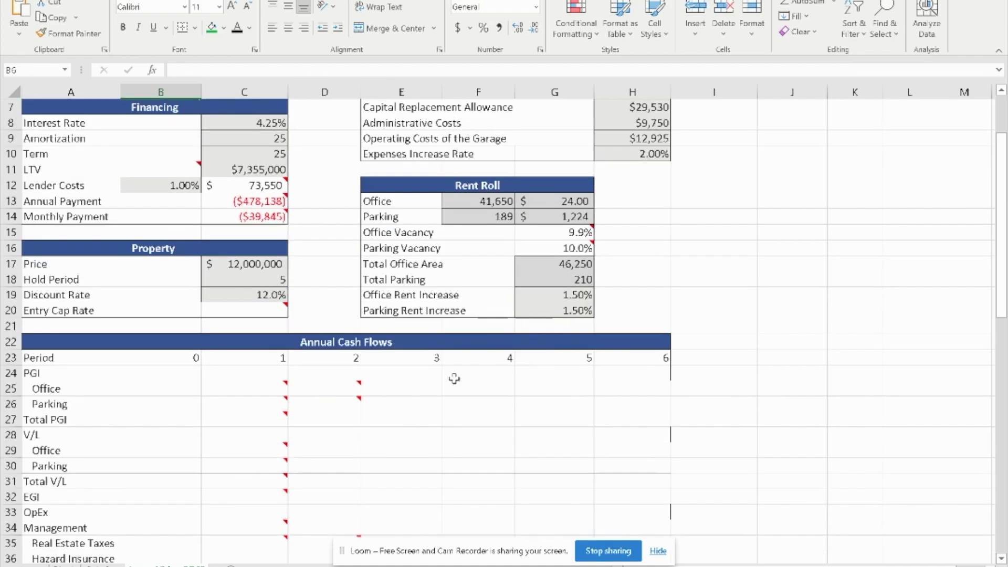
scroll(240, 471, down, 1)
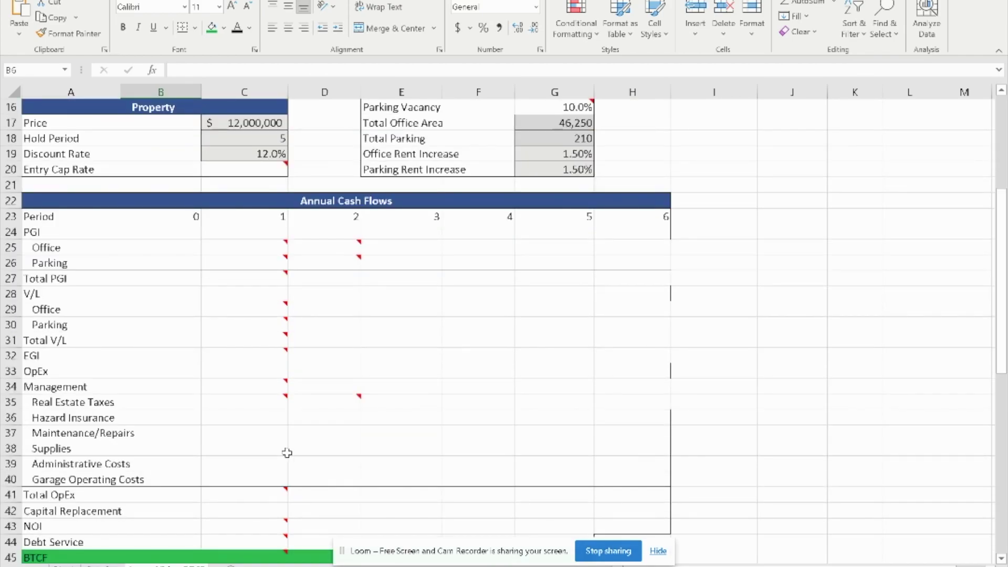
scroll(363, 345, up, 1)
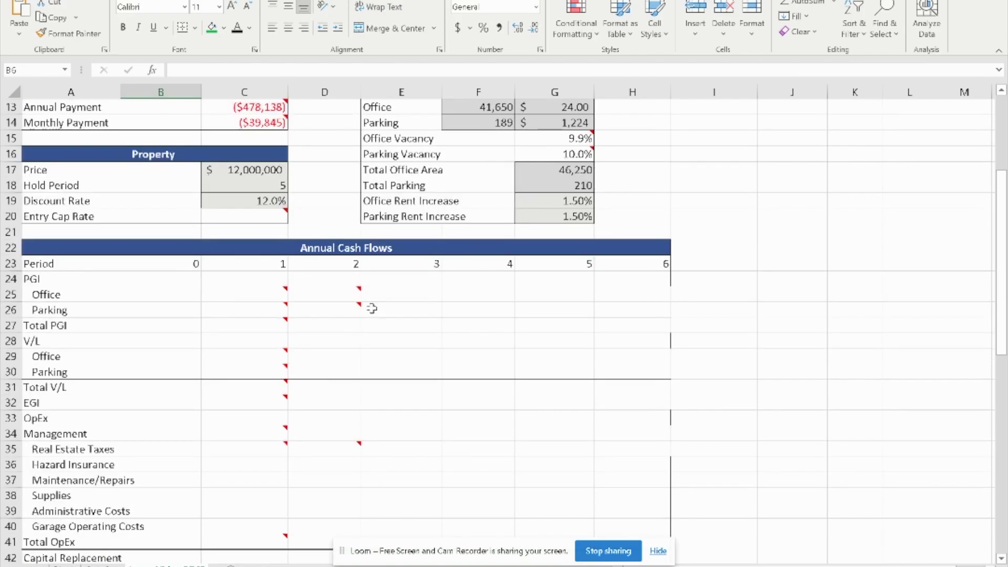
mouse_move(268, 299)
click(270, 294)
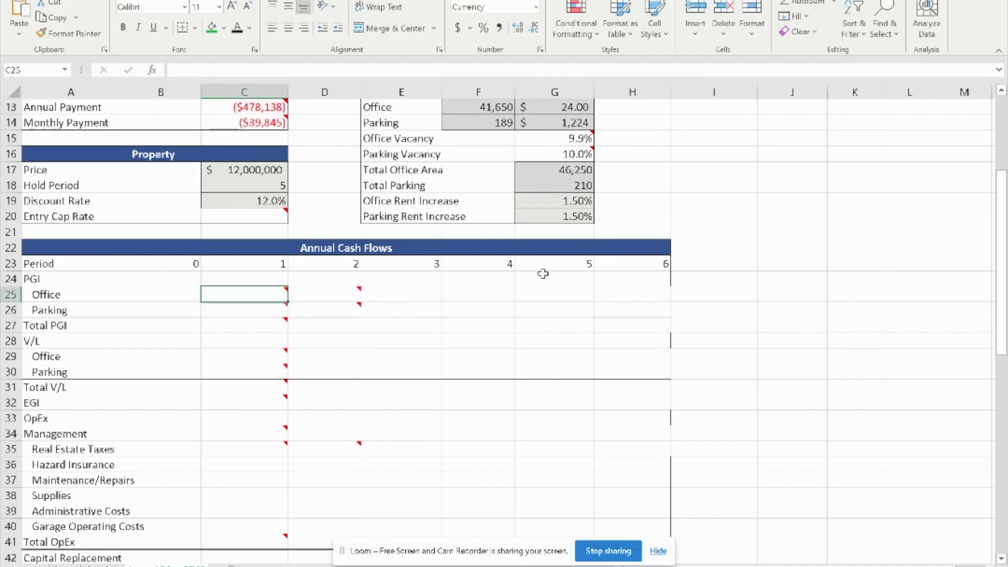
scroll(543, 272, up, 1)
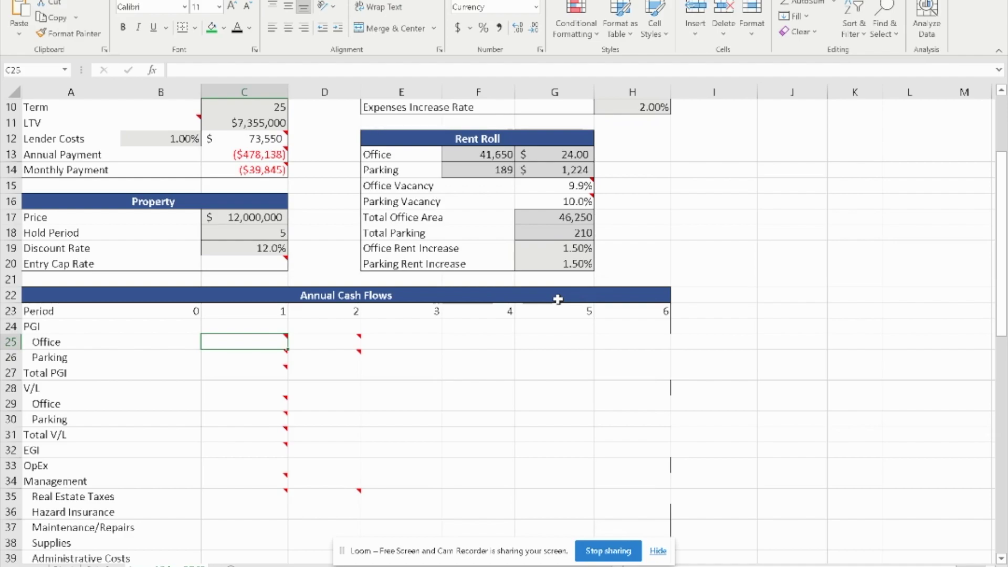
text(=)
click(567, 153)
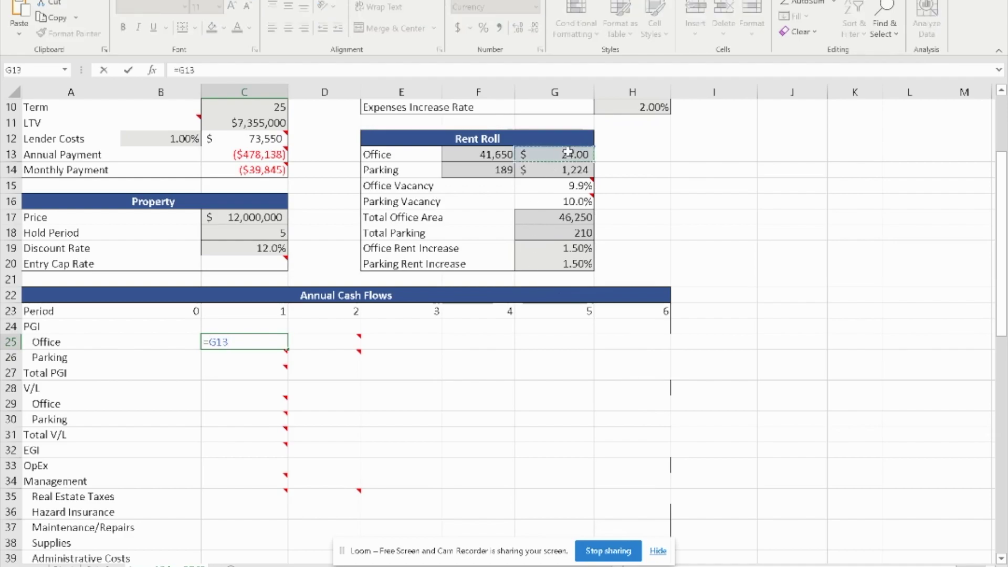
text(*)
click(573, 217)
key(Return)
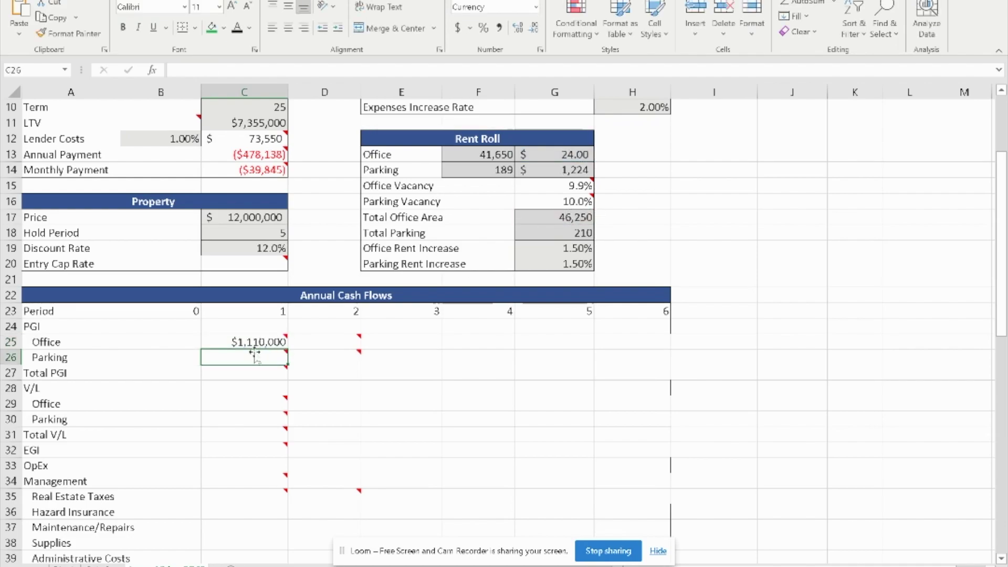
Calculate the period 1 Parking PGI in C26 as parking rent times total parking, =G14*G18.
mouse_move(250, 339)
text(=)
click(574, 171)
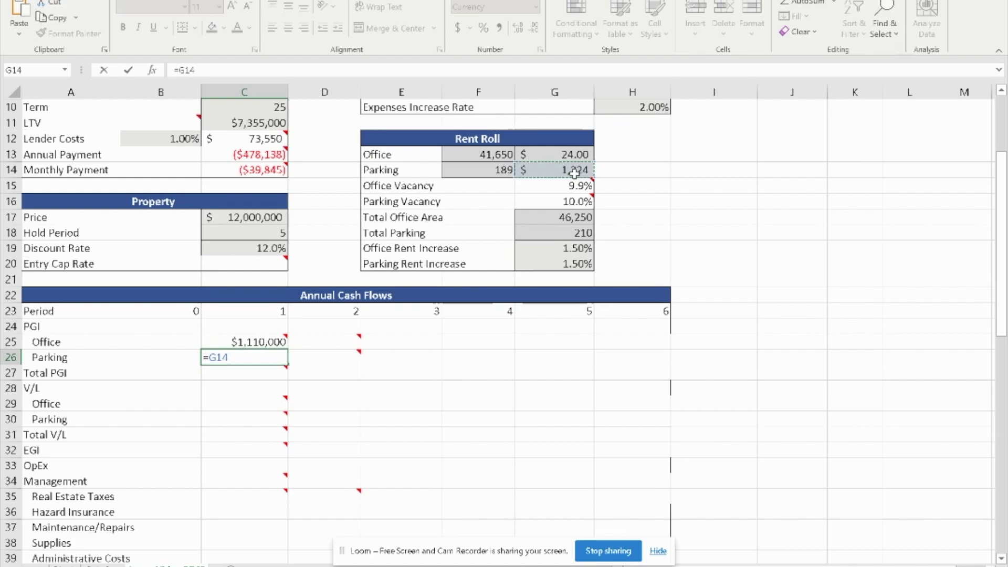
text(*)
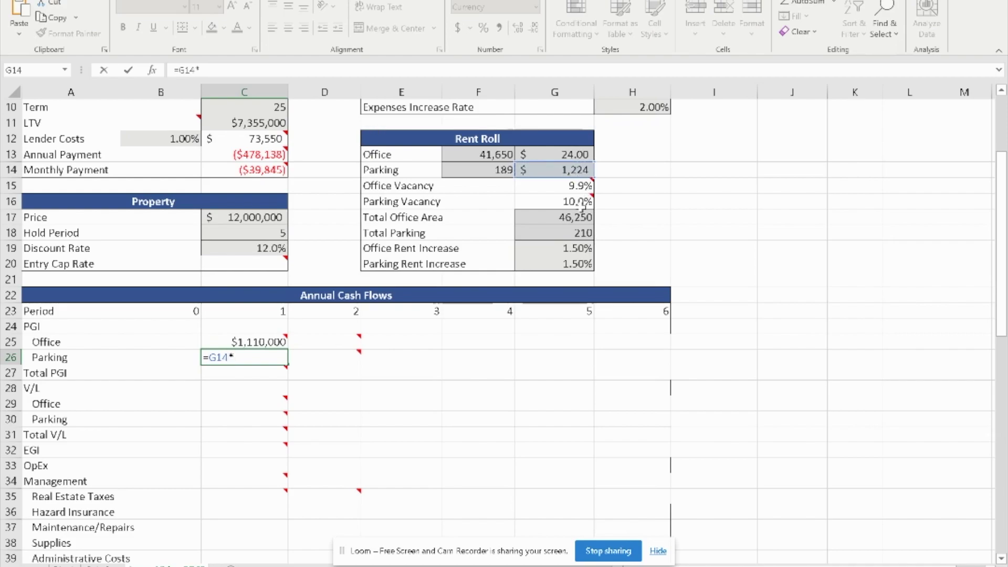
click(585, 234)
key(Return)
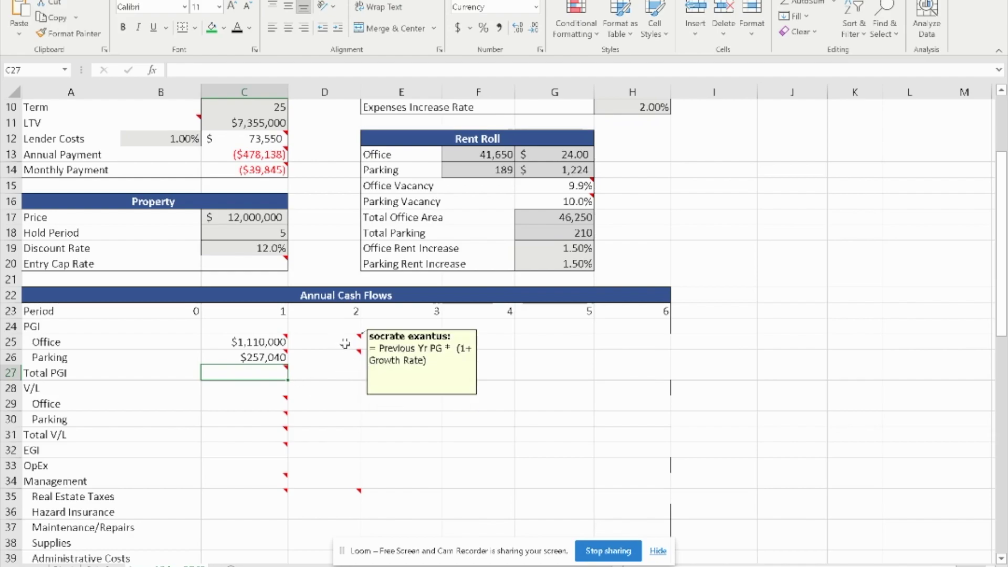
Grow the Office PGI in D25 by the office rent increase with =C25*(1+$G$19) and fill the formula across to H25.
mouse_move(329, 342)
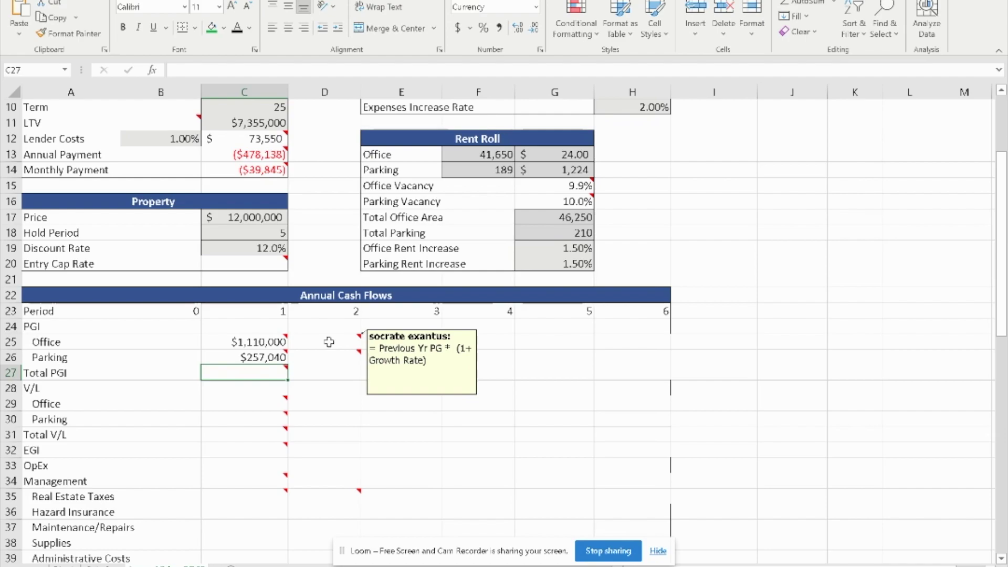
click(329, 342)
text(=)
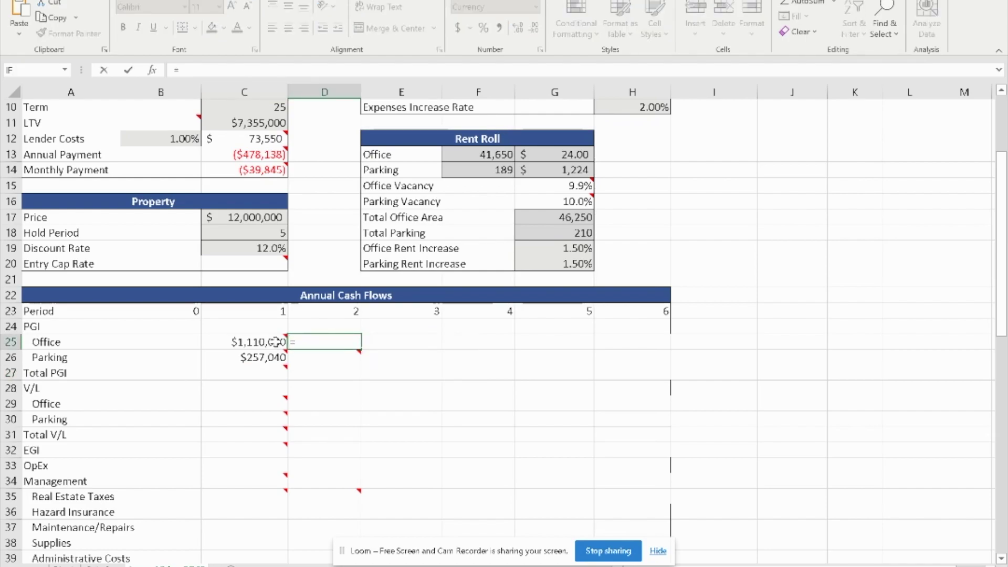
click(277, 342)
text(*)
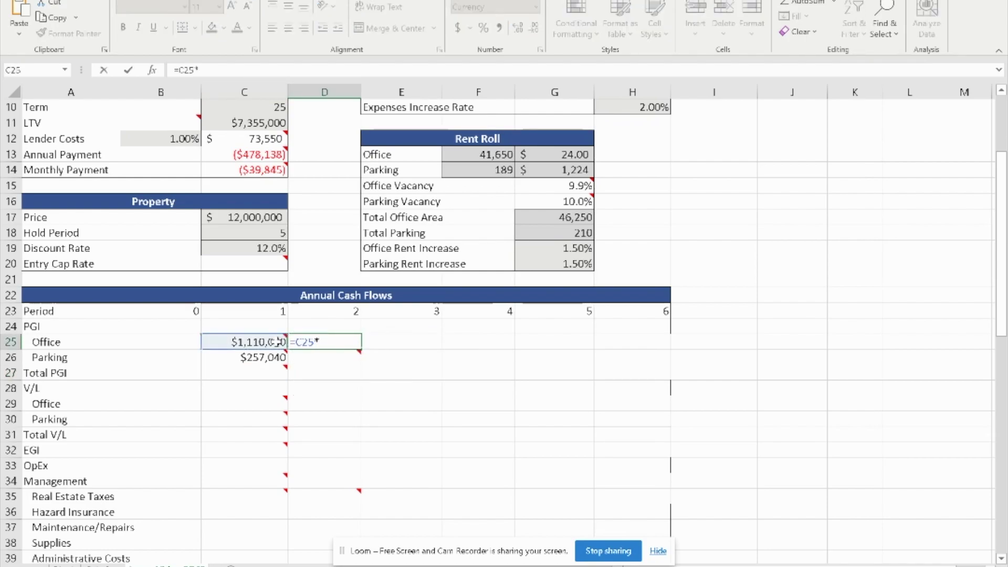
text((1+)
click(577, 250)
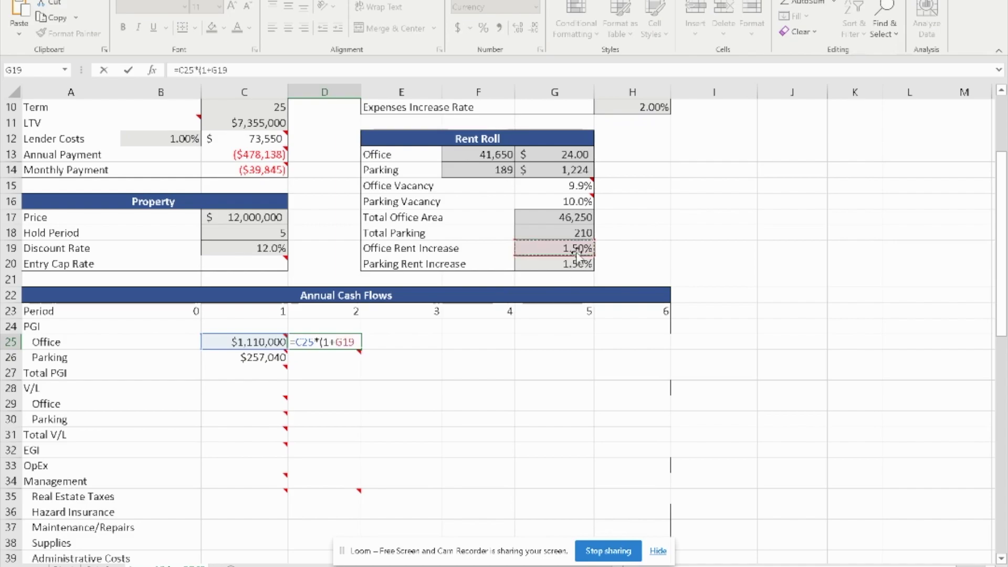
key(F4)
text())
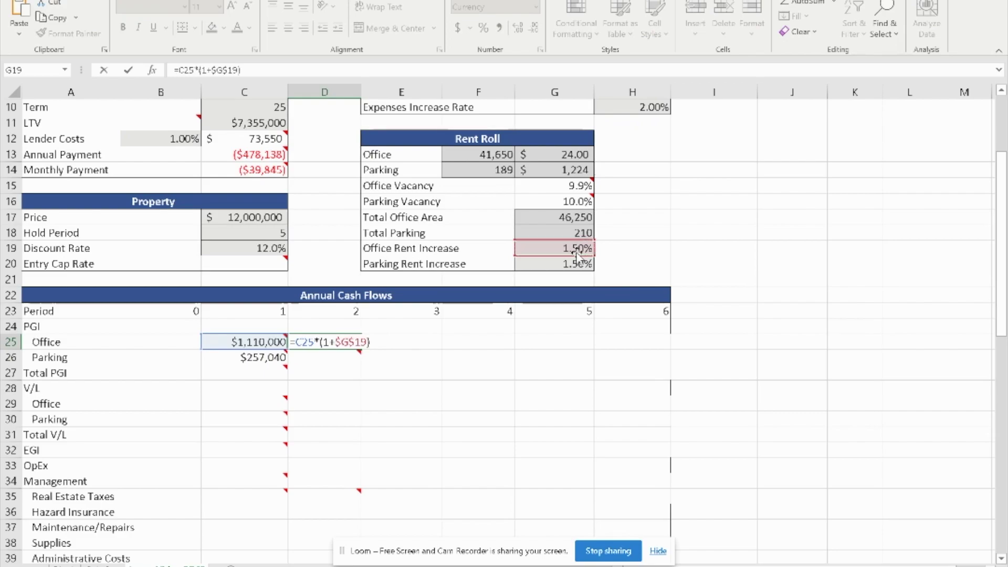
key(Return)
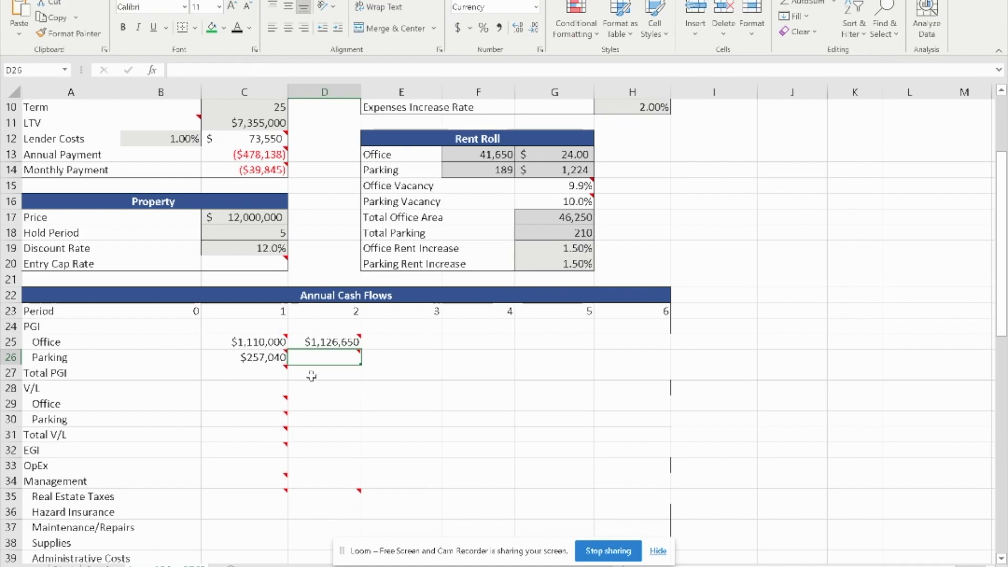
click(337, 339)
drag(360, 349, 651, 337)
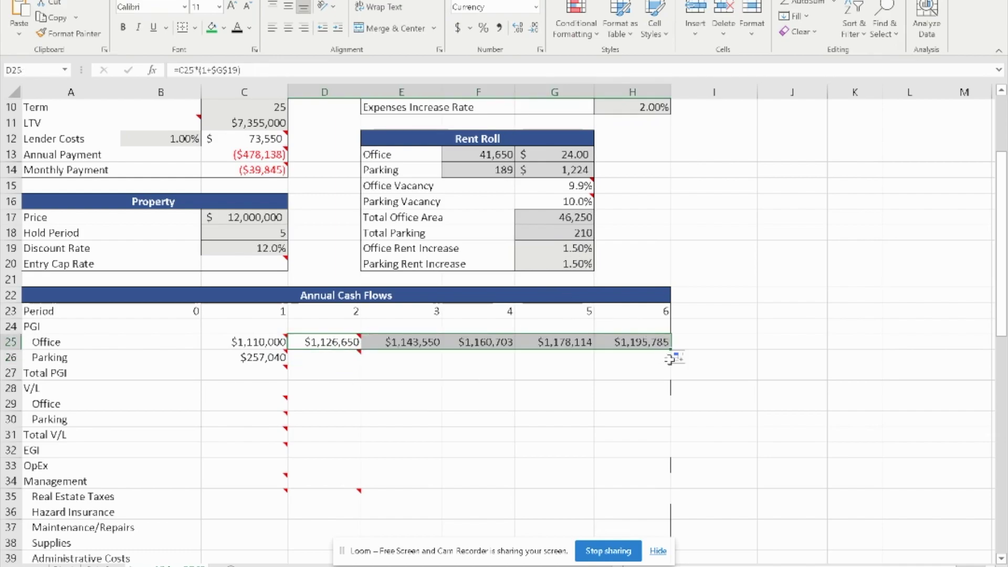
Grow the Parking PGI in D26 by the parking rent increase with =C26*(1+$G$20) and fill the formula across to H26.
mouse_move(340, 355)
click(328, 360)
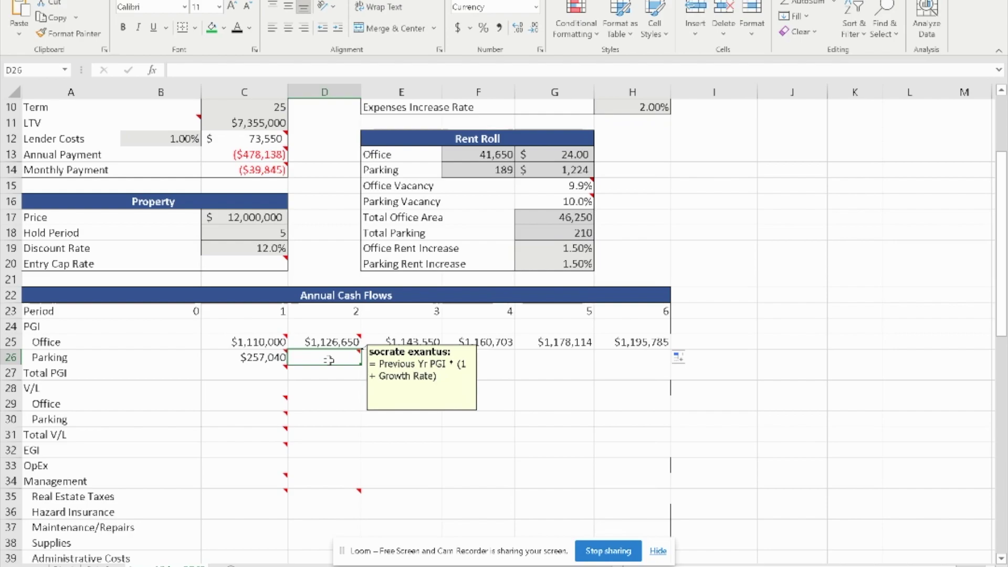
text(=)
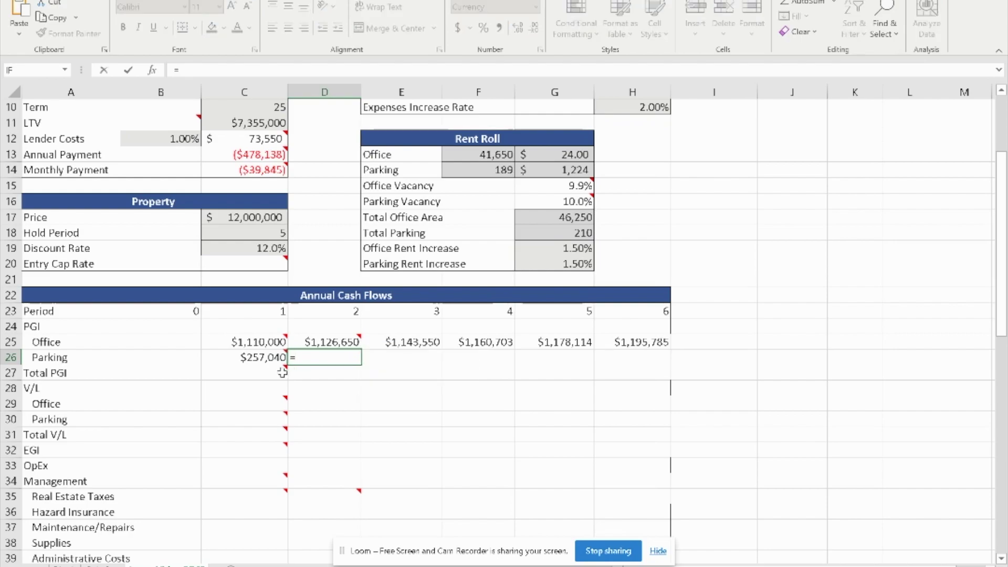
click(270, 358)
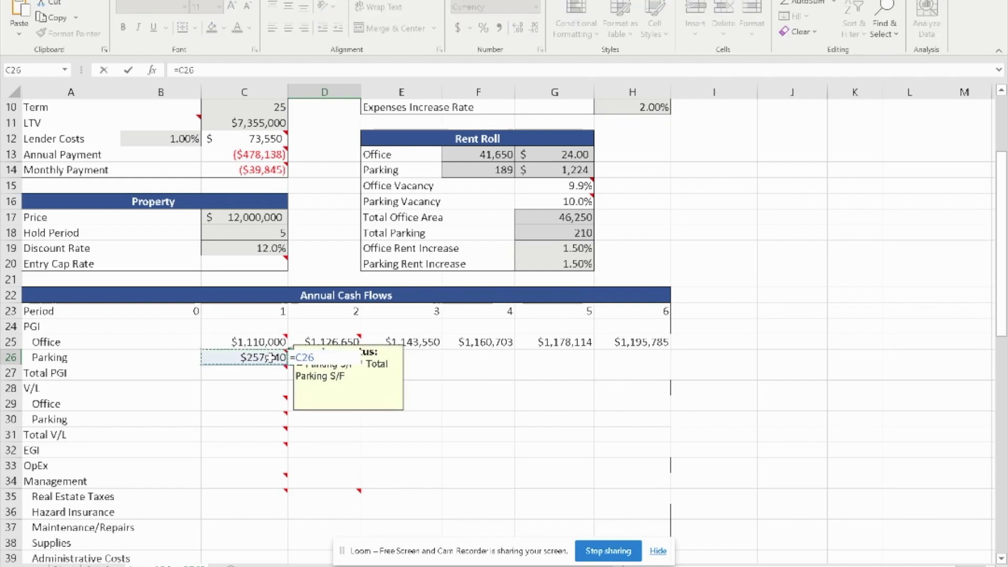
text(*)
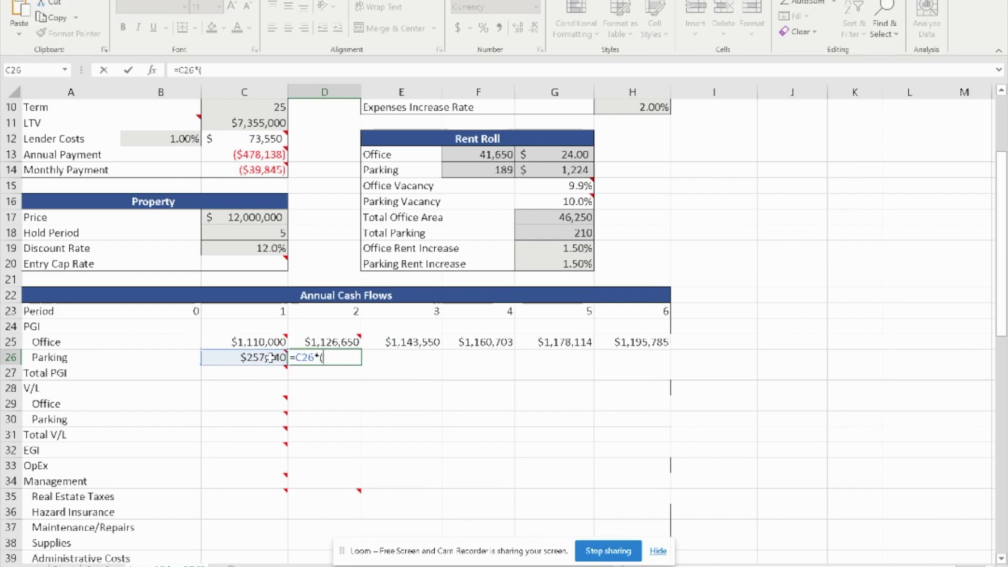
text((1+)
click(578, 265)
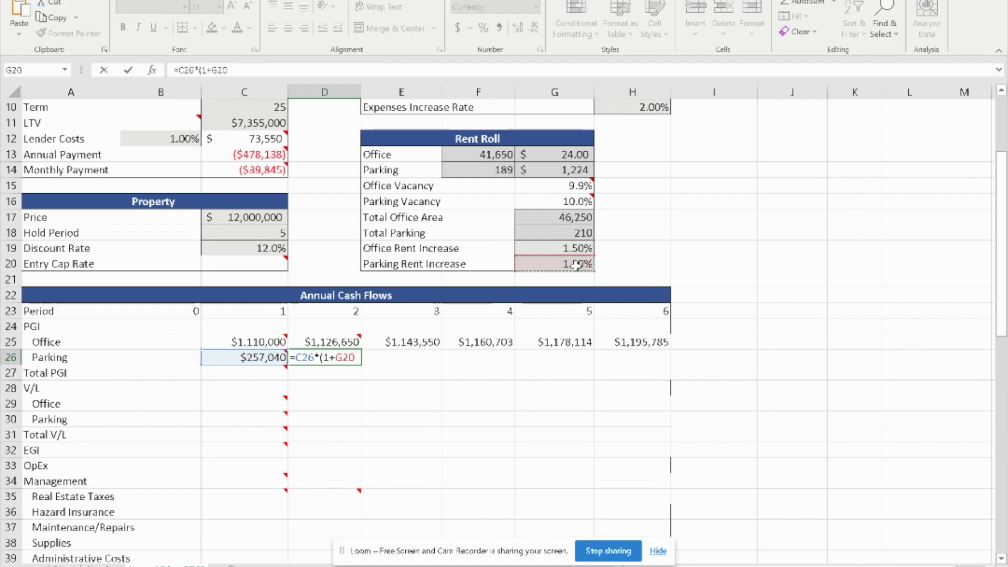
key(F4)
key(Return)
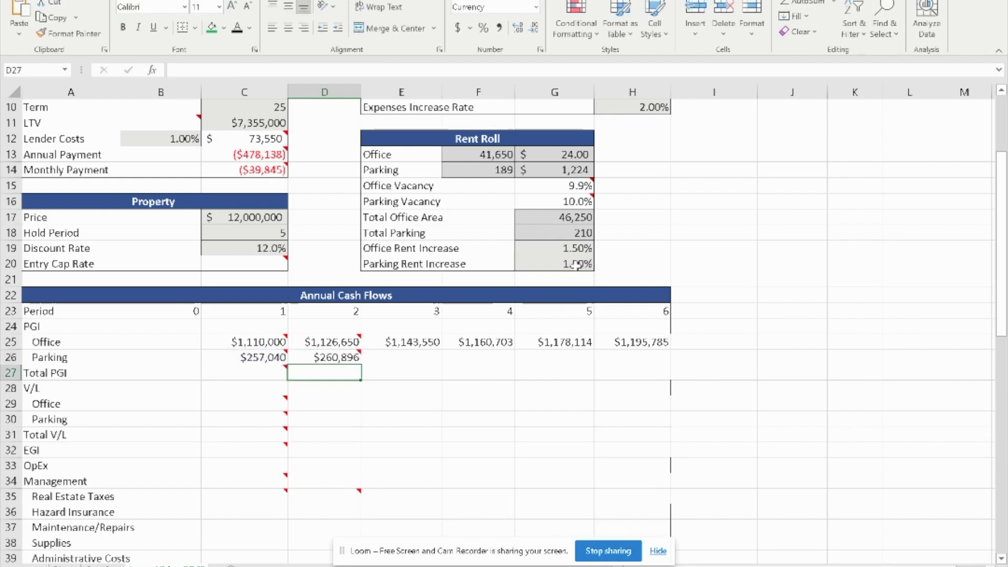
click(348, 358)
drag(360, 366, 643, 356)
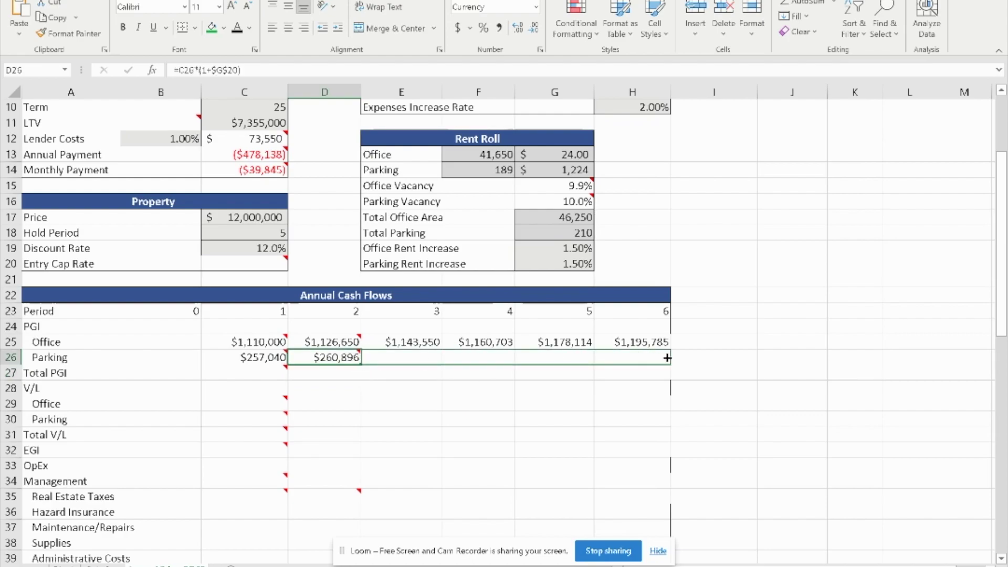
drag(667, 357, 667, 357)
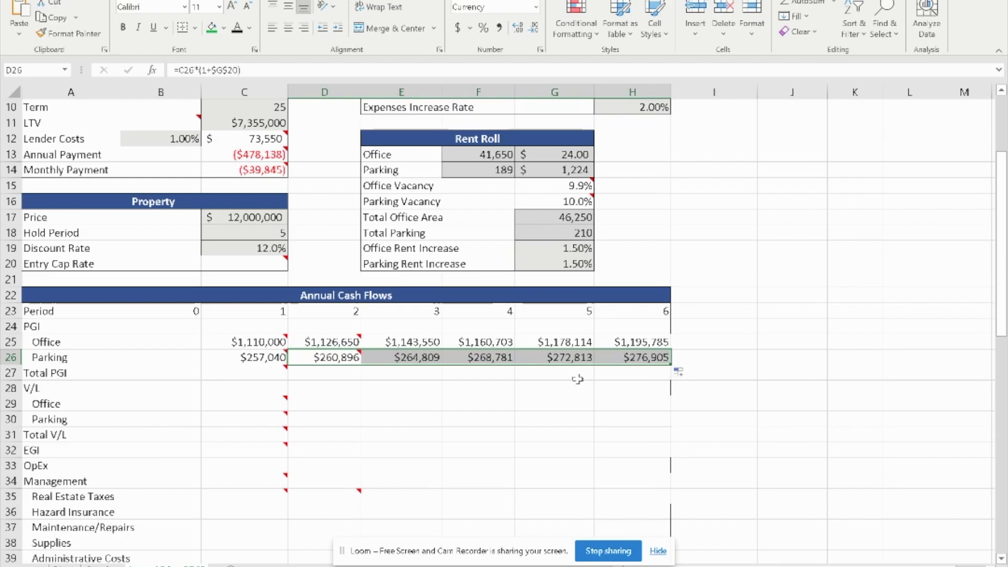
Total the Office and Parking PGI in C27 with =SUM(C25:C26) and fill the formula across to H27.
click(269, 377)
text(=summ)
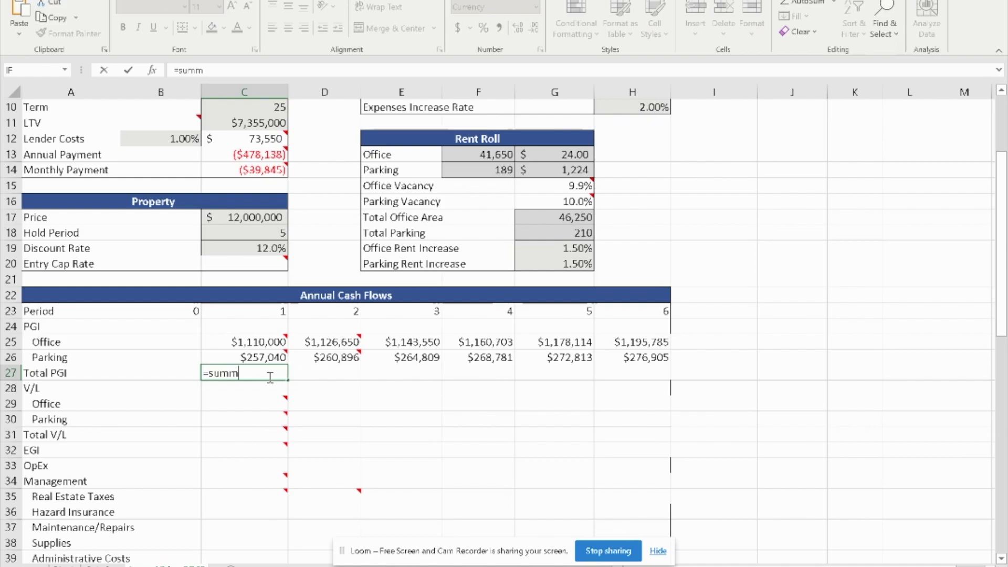
key(BackSpace)
text(()
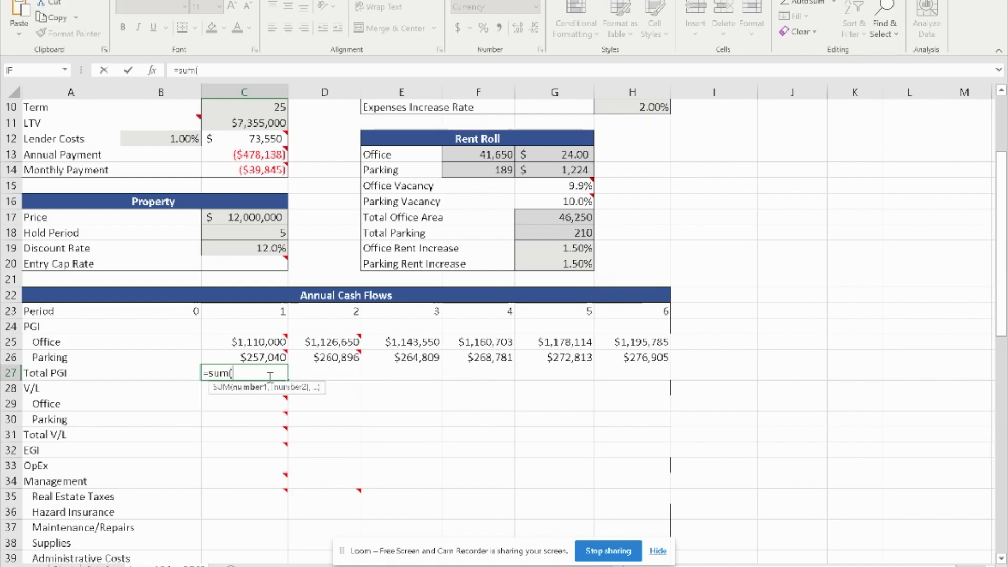
drag(272, 342, 273, 357)
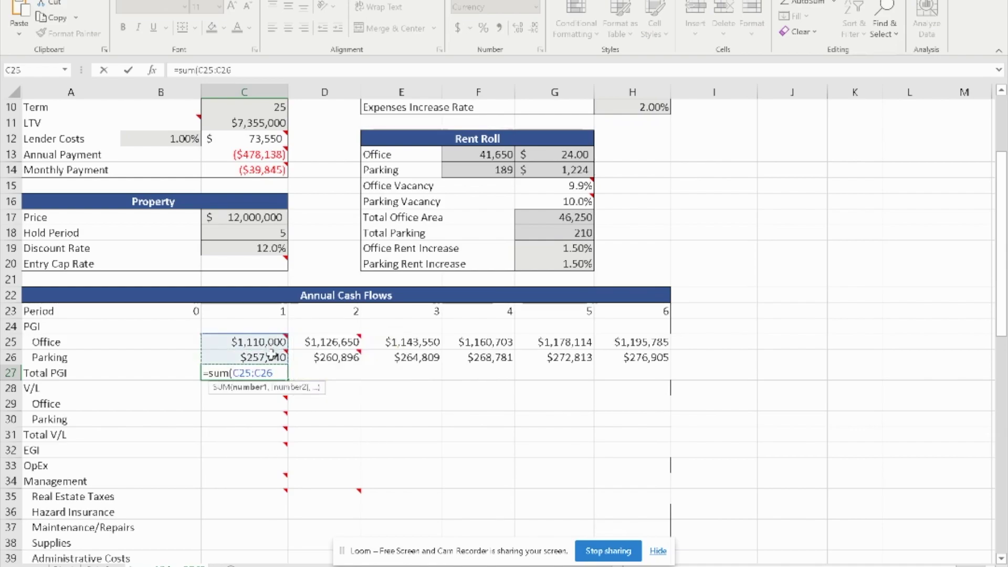
key(Return)
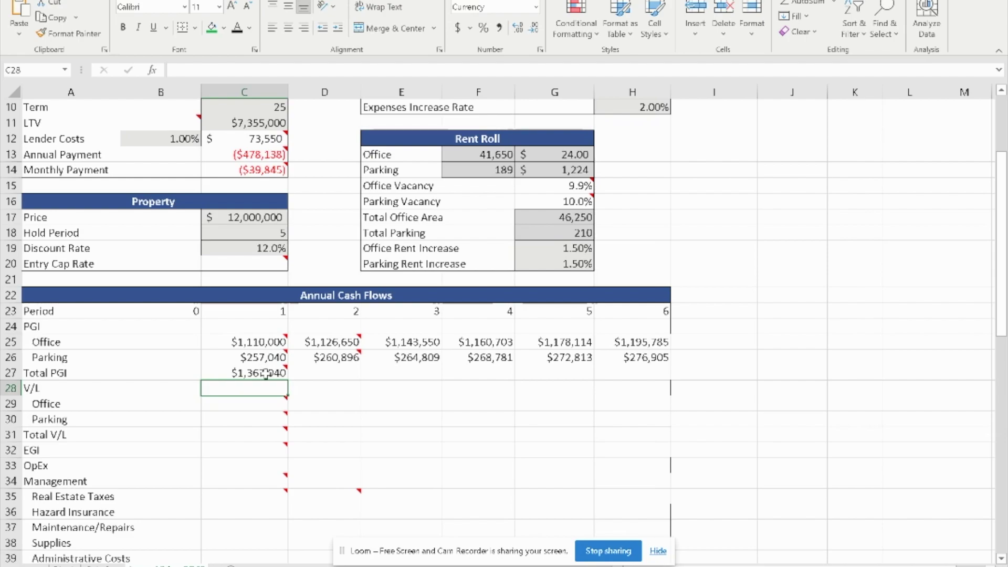
click(268, 373)
drag(288, 380, 651, 374)
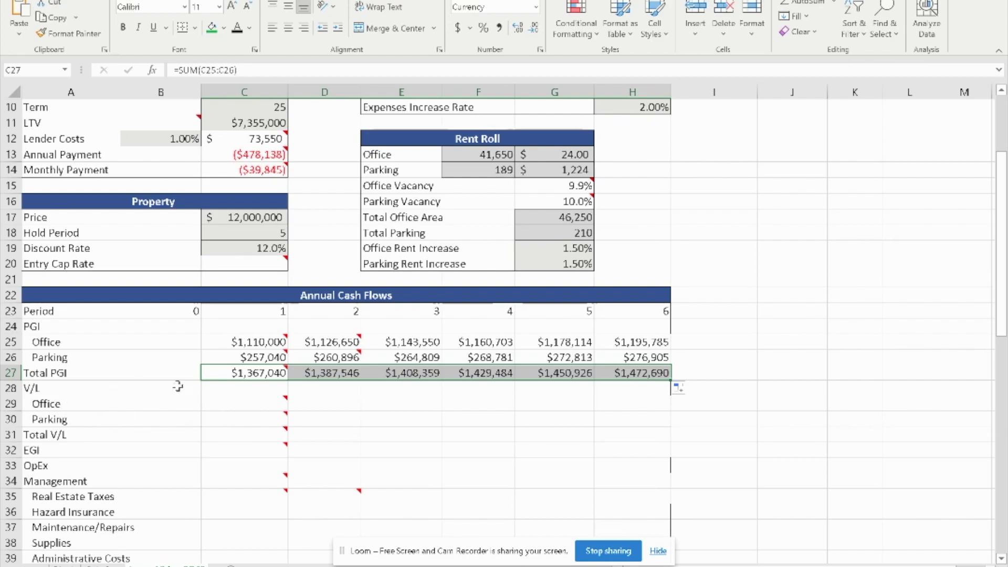
Calculate the period 1 Office V/L in C29 as Office PGI times the fixed office vacancy rate, =C25*$G$15.
mouse_move(258, 400)
click(375, 400)
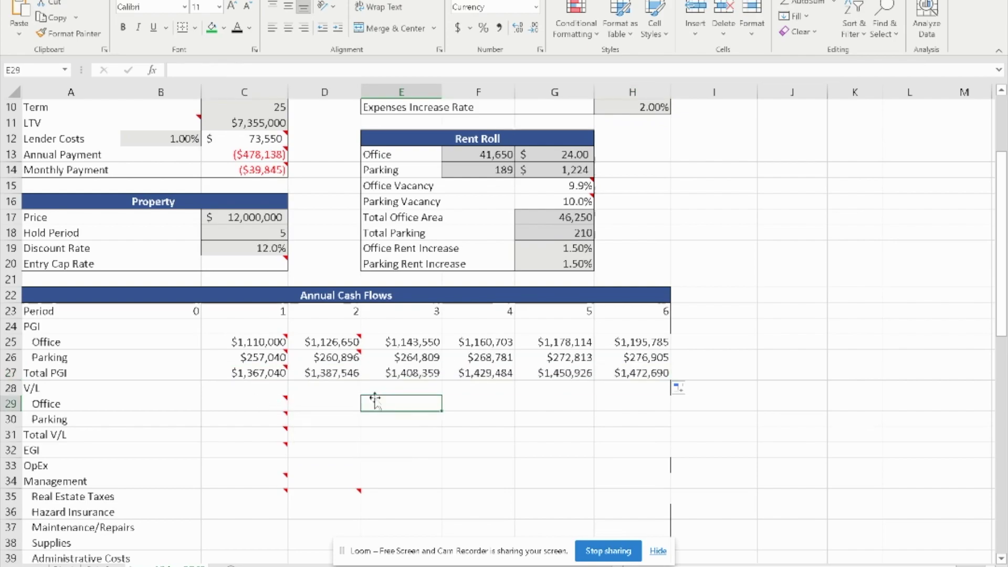
click(258, 401)
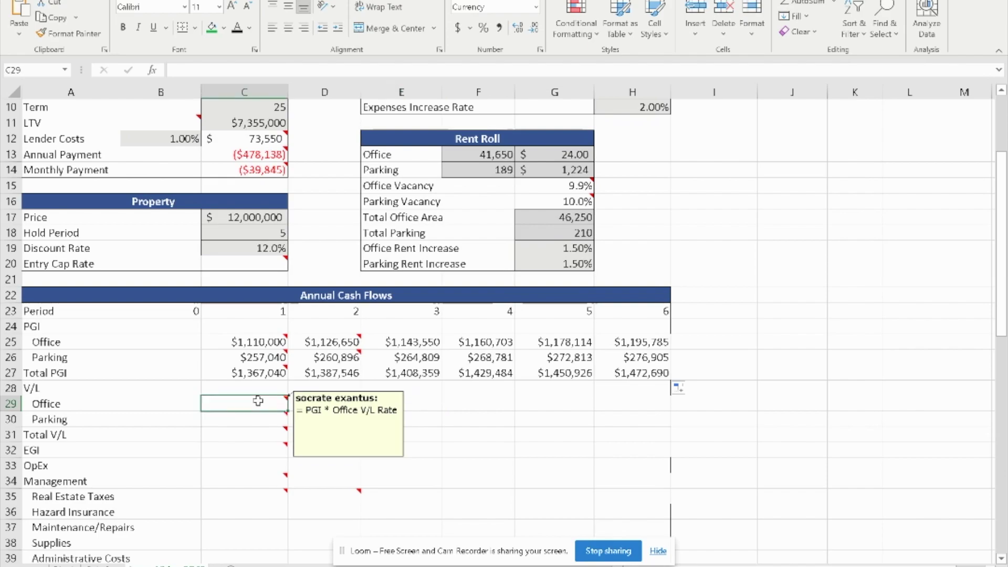
double_click(258, 401)
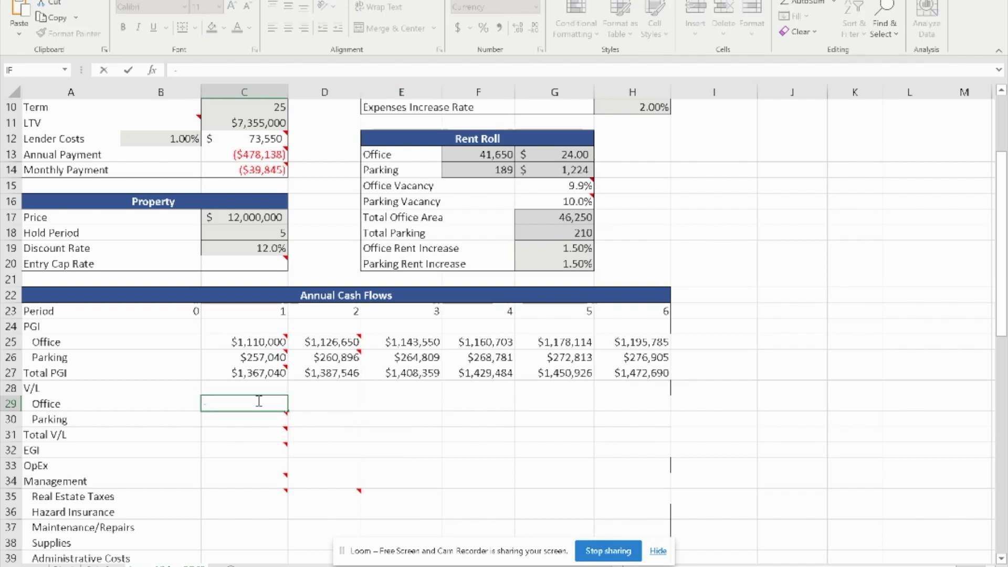
text(=)
mouse_move(267, 399)
mouse_move(276, 418)
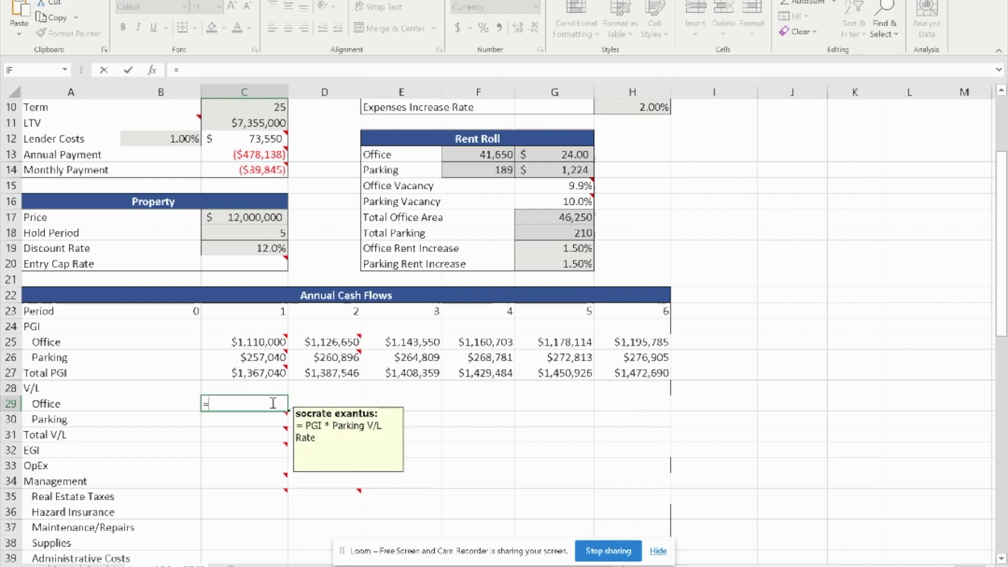
mouse_move(265, 344)
click(264, 344)
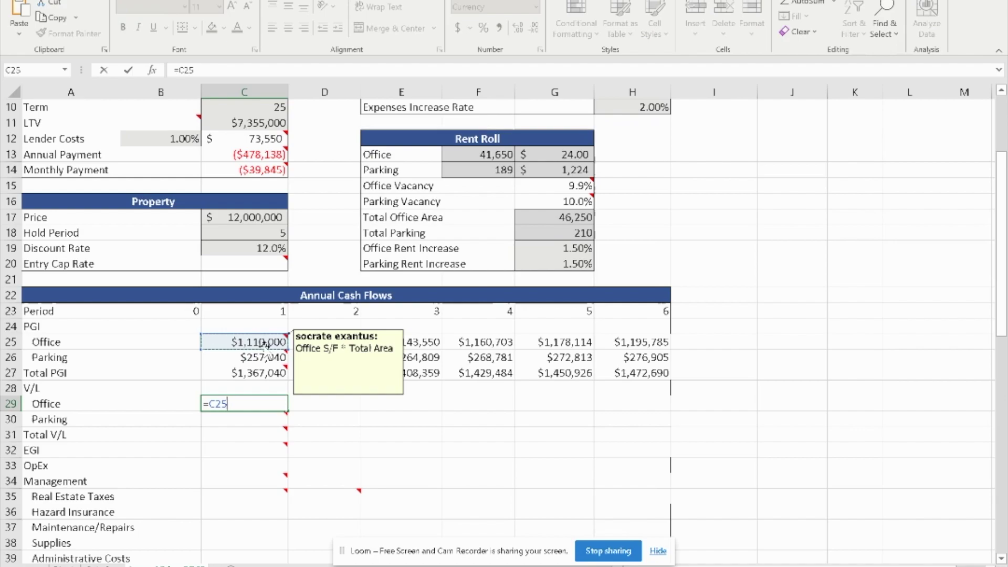
text(*)
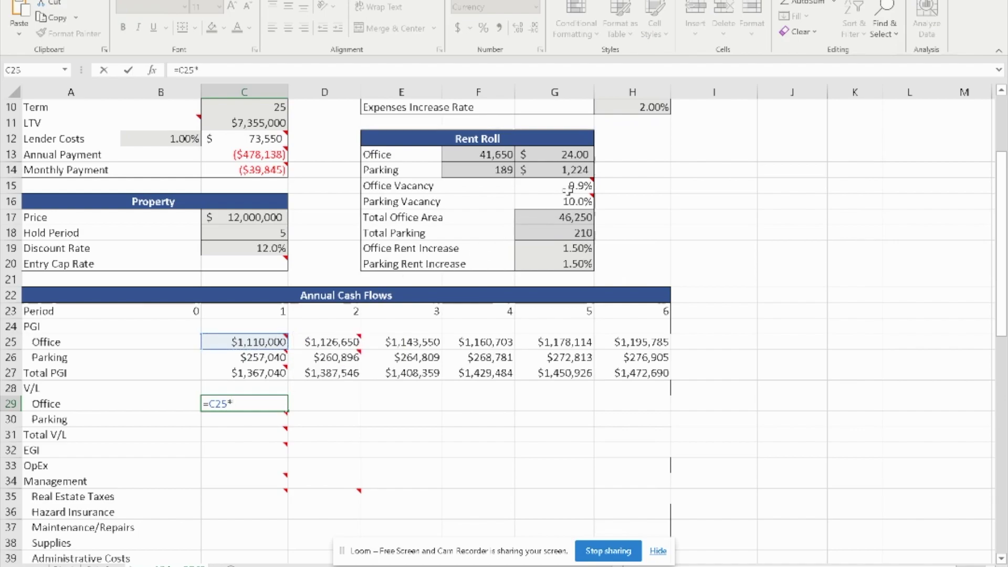
mouse_move(570, 188)
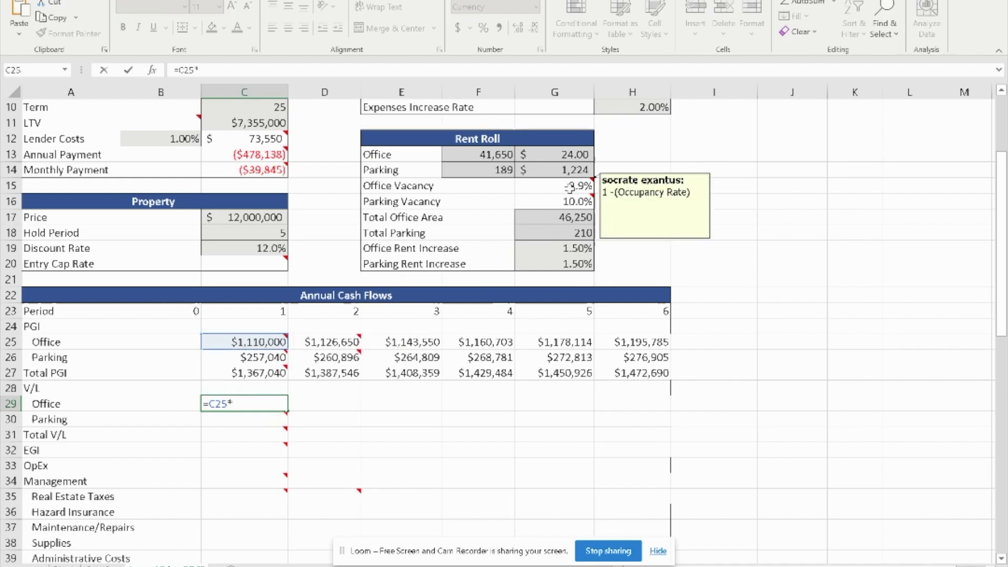
click(570, 188)
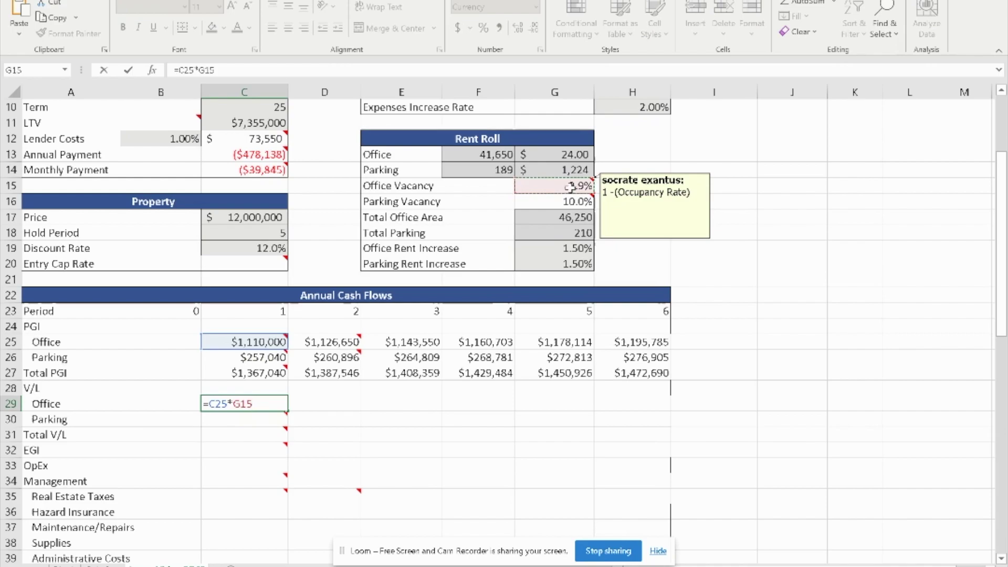
key(F4)
key(Return)
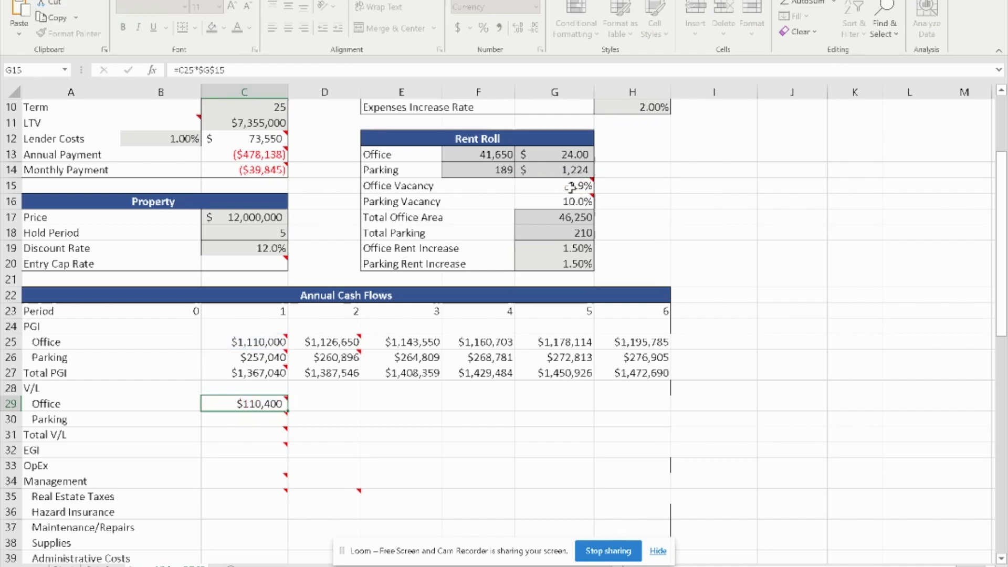
Make the Office V/L formula in C29 negative, =-C25*$G$15, and fill it across to H29.
click(223, 404)
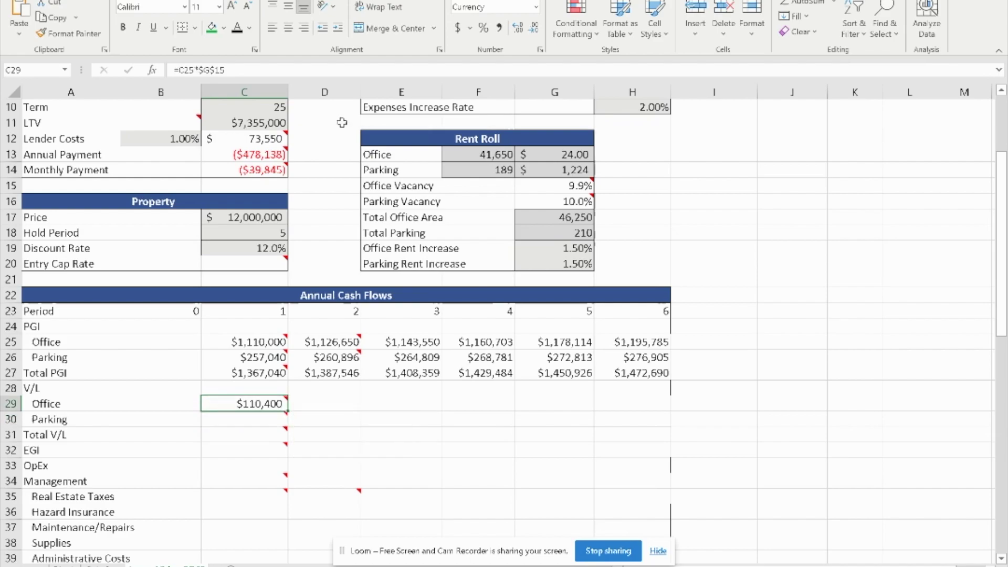
click(176, 71)
text(-)
key(Return)
click(269, 403)
drag(287, 413, 650, 411)
Calculate the Parking V/L in C30 as negative Parking PGI times parking vacancy, =-C26*$G$16, and fill it across to H30.
click(256, 419)
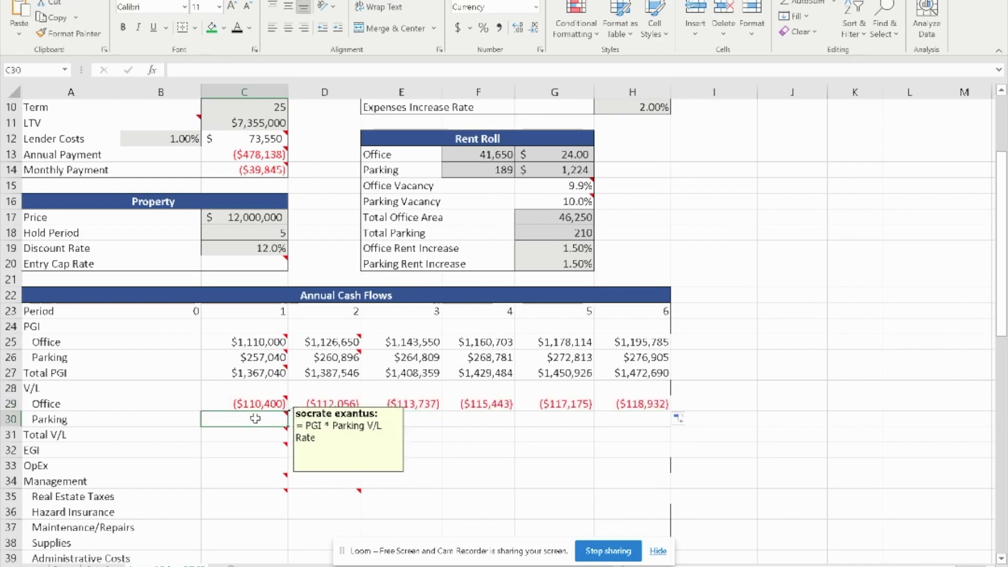
text(=-)
click(269, 357)
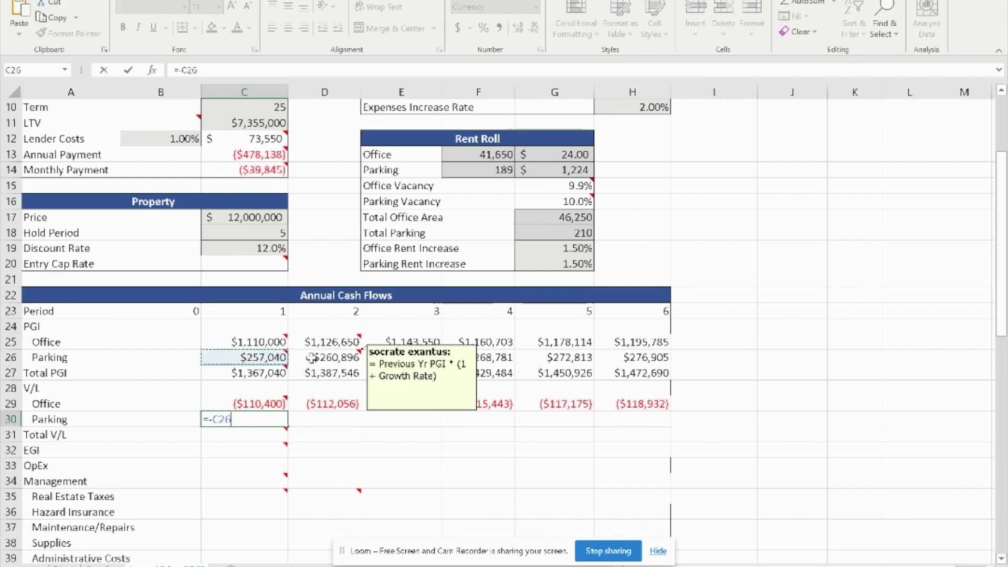
text(*)
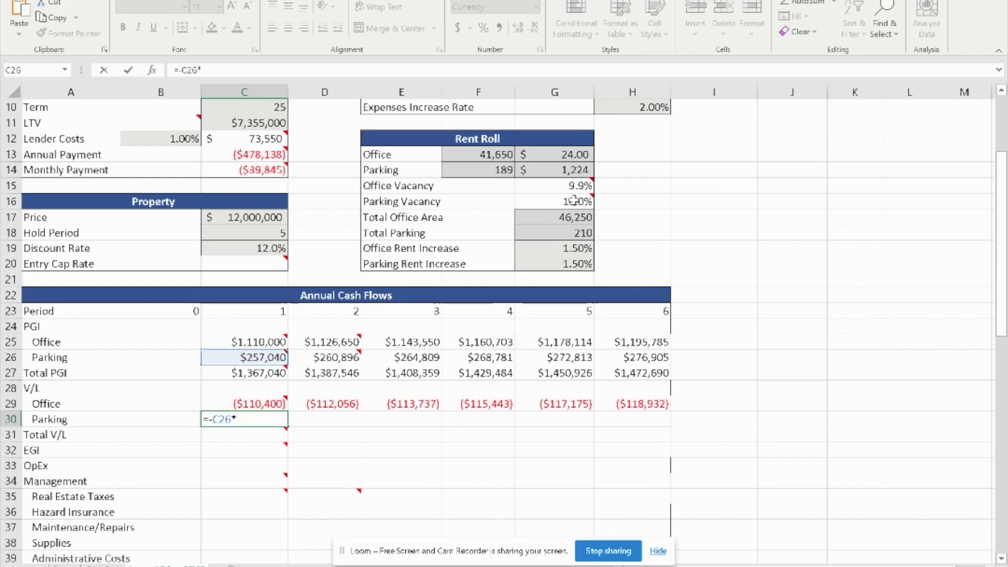
click(575, 200)
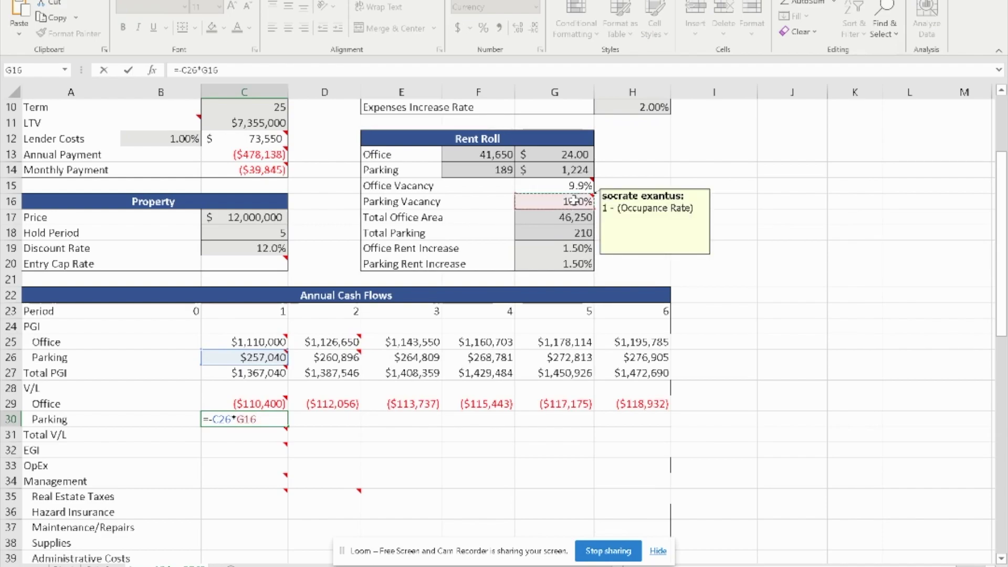
key(Return)
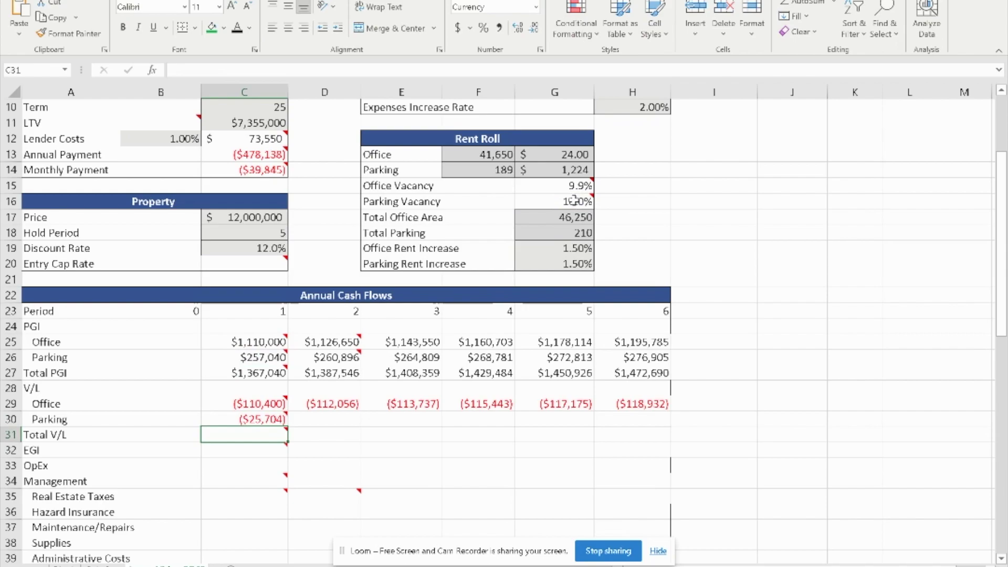
click(286, 424)
drag(290, 428, 682, 425)
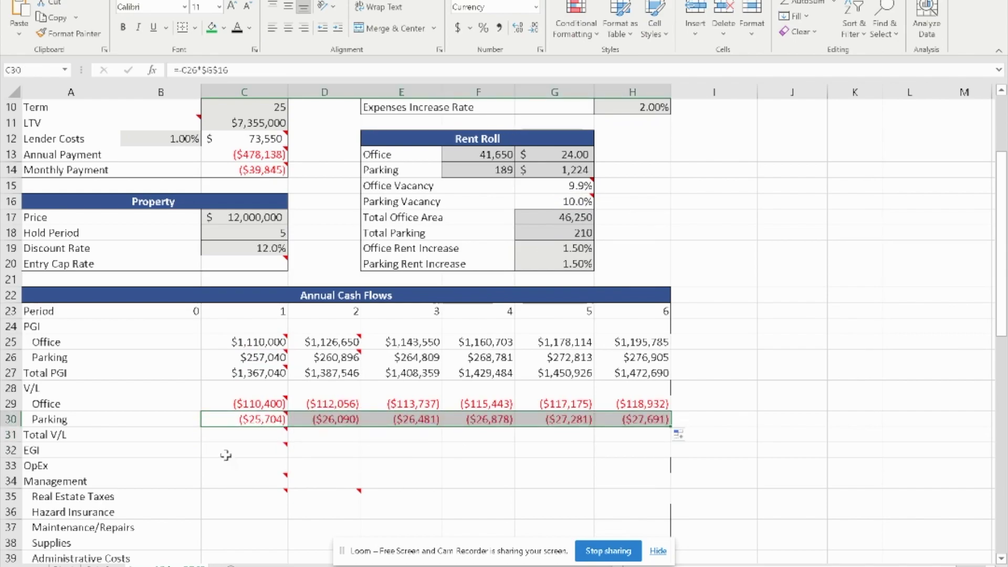
Total the Office and Parking V/L in C31 with =SUM(C29:C30) and fill the formula across to H31.
click(248, 435)
text(=sum()
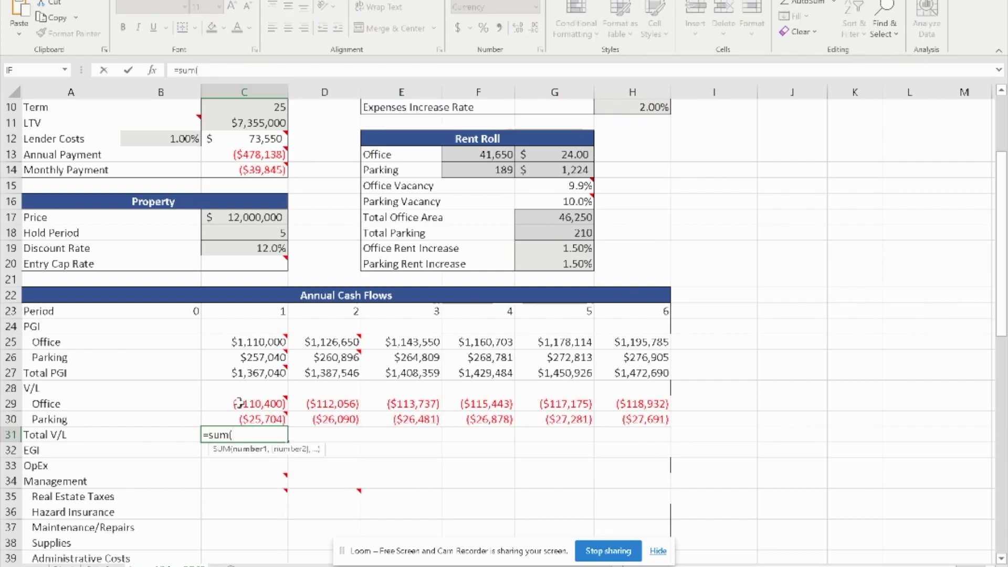
drag(265, 402, 273, 417)
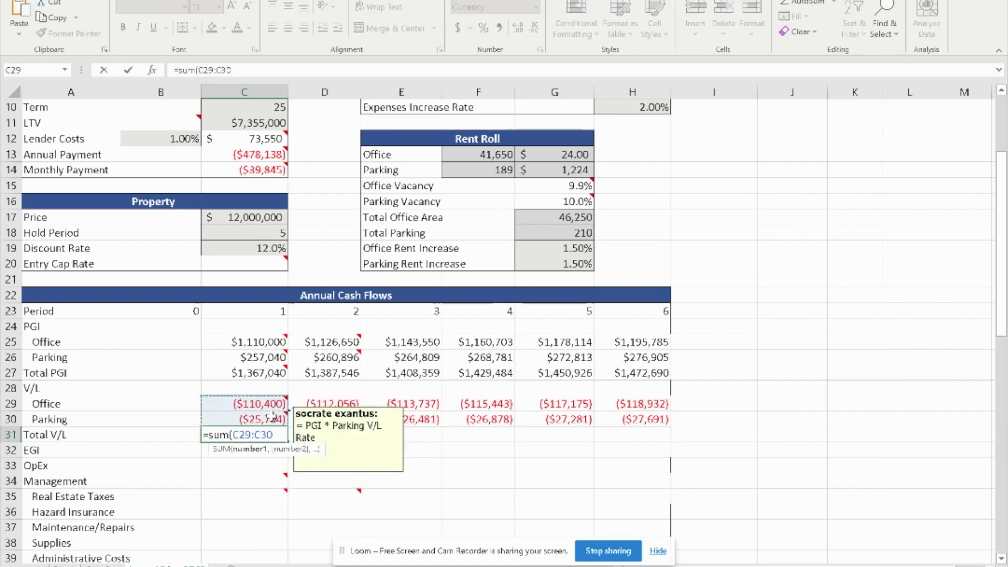
key(Return)
click(271, 435)
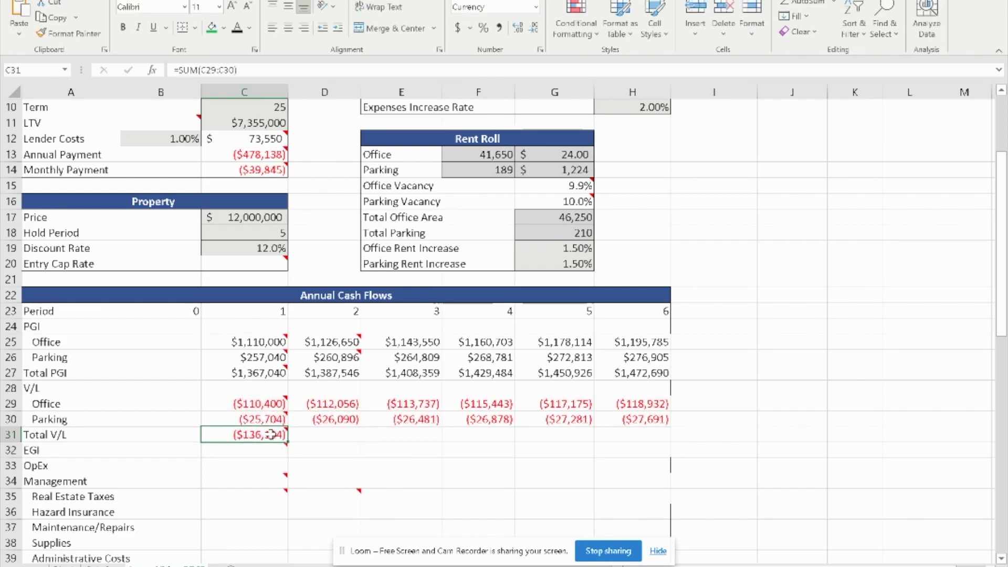
drag(288, 442, 640, 446)
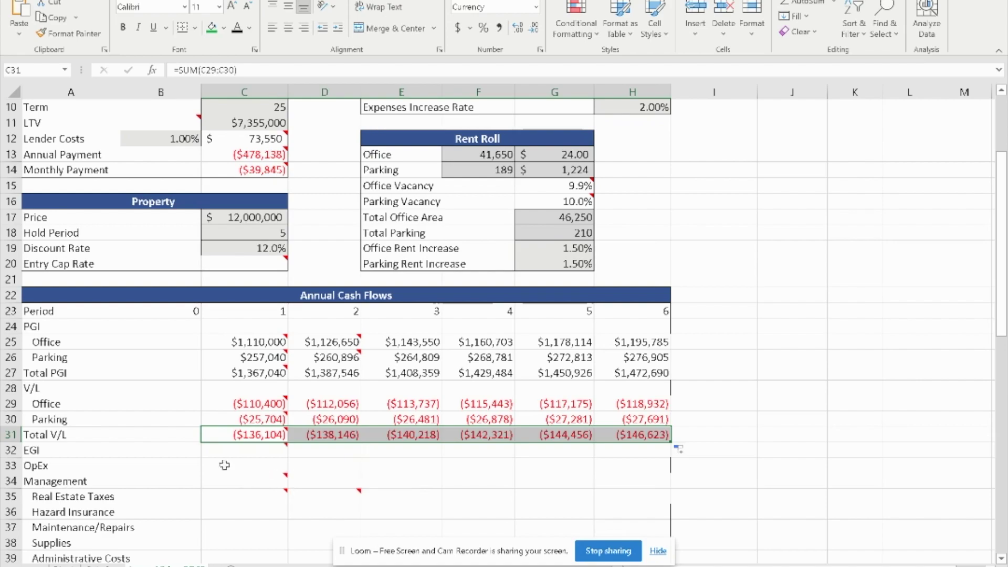
Calculate EGI in C32 from Total PGI and Total V/L with =SUM(C27,C31) and fill the formula across to H32.
click(93, 456)
key(Right)
key(Right)
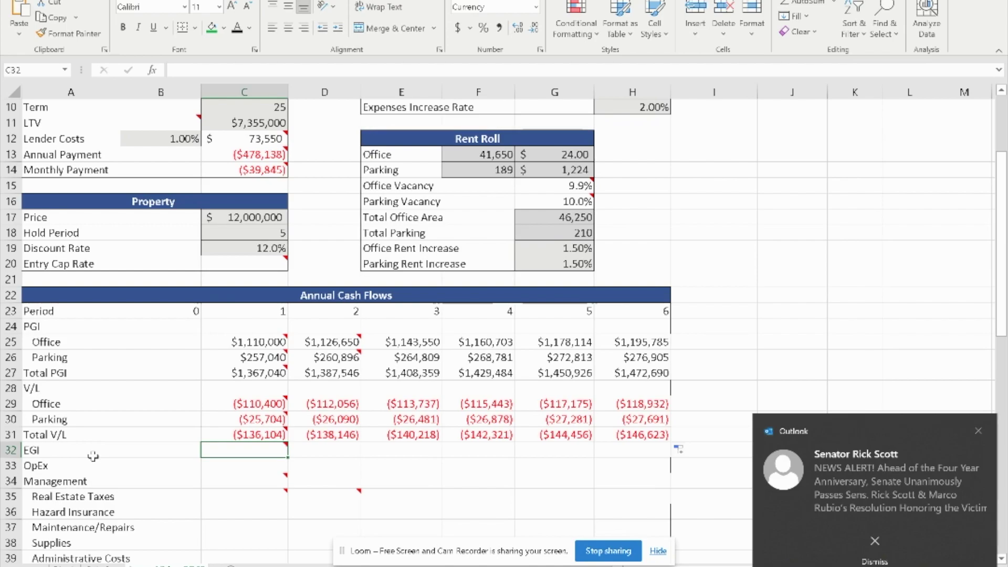
text(=)
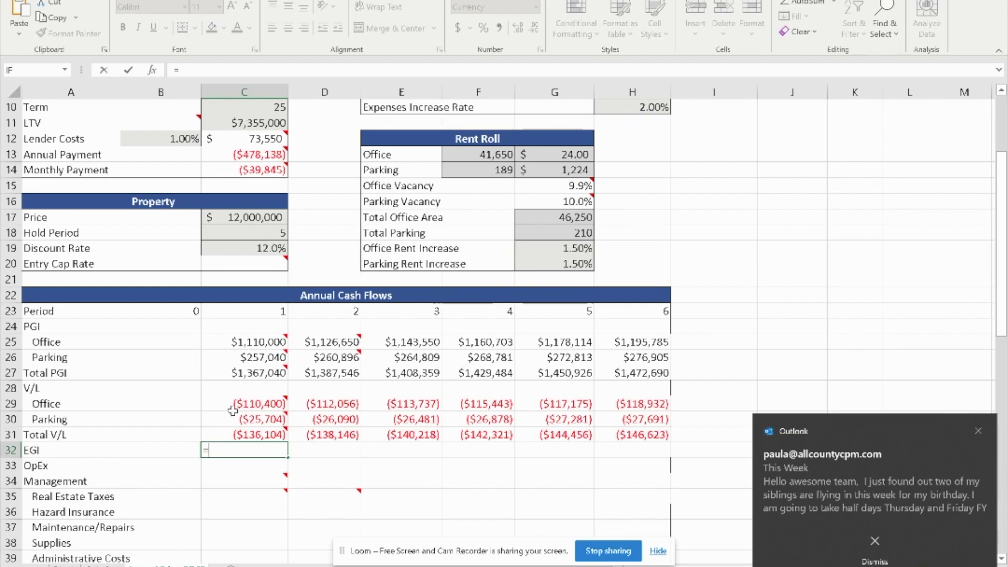
text(sum()
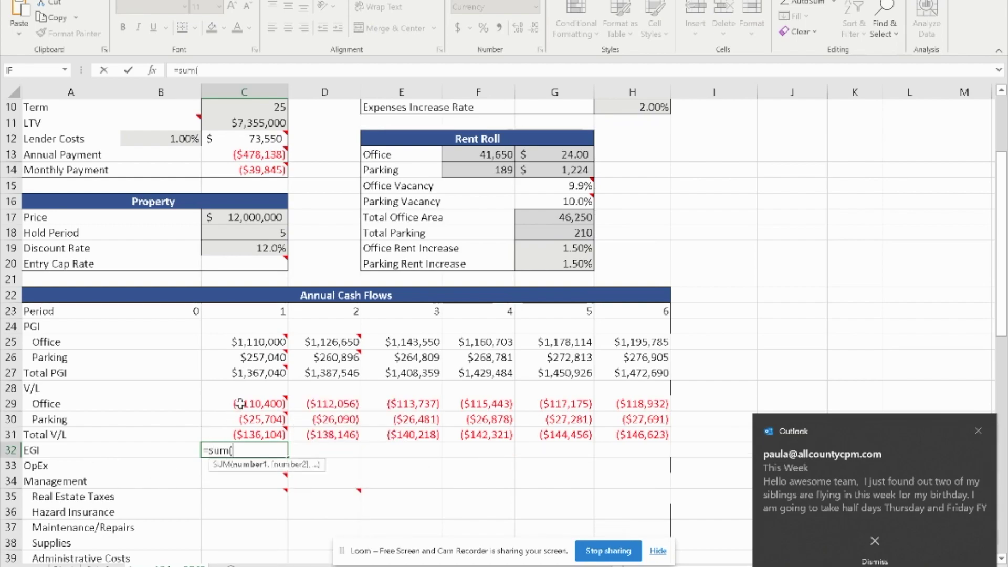
click(268, 373)
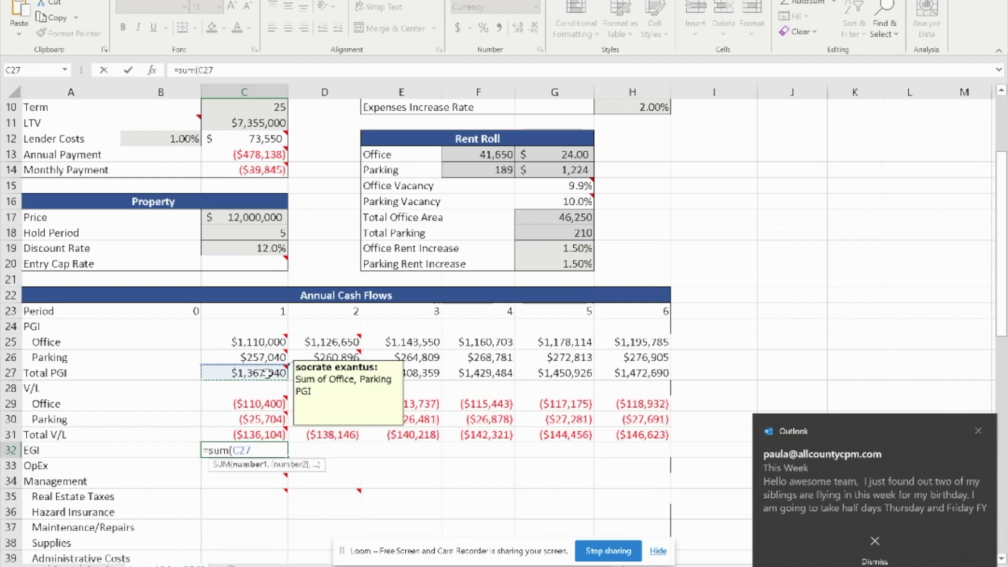
text(,)
mouse_move(268, 436)
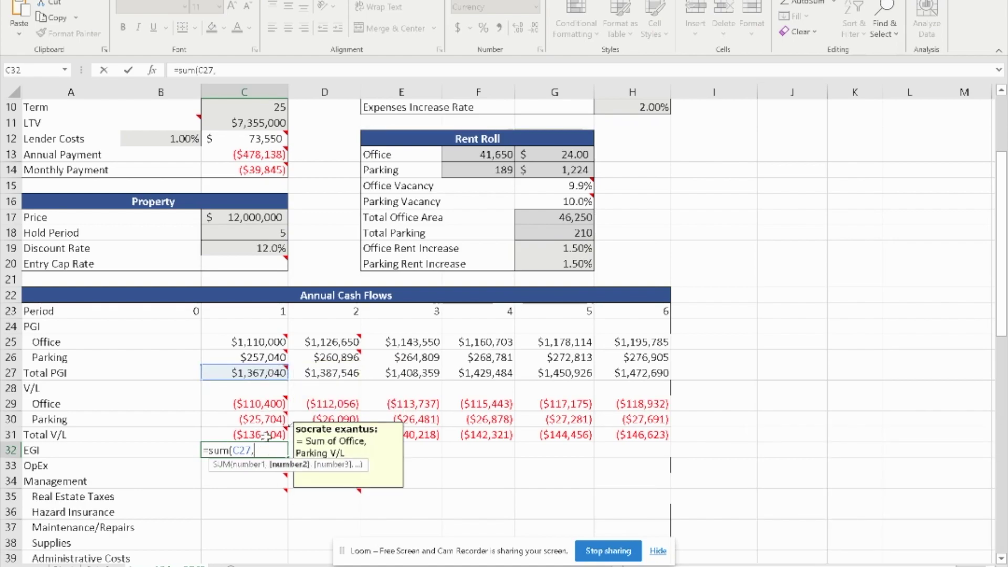
click(266, 435)
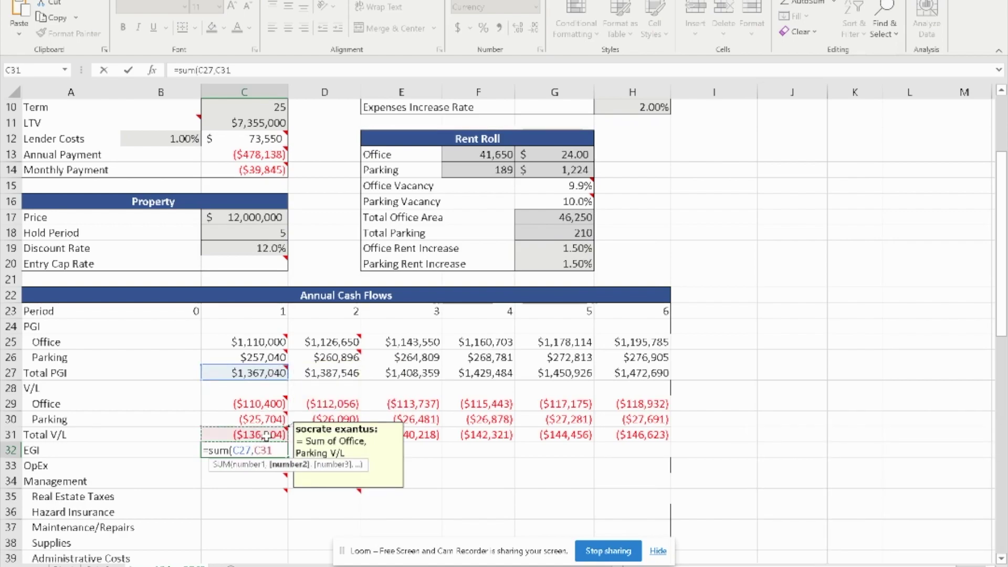
key(Return)
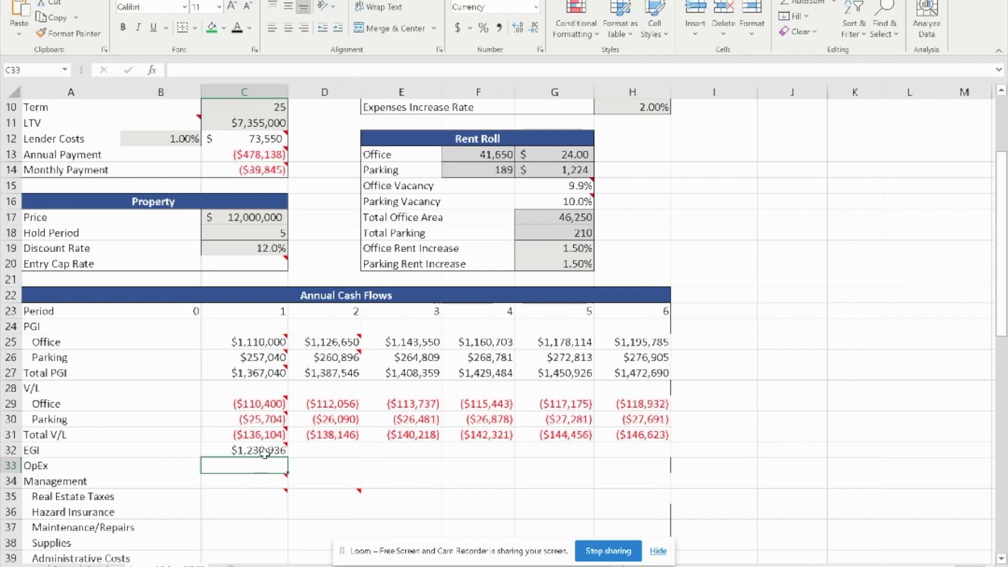
click(263, 451)
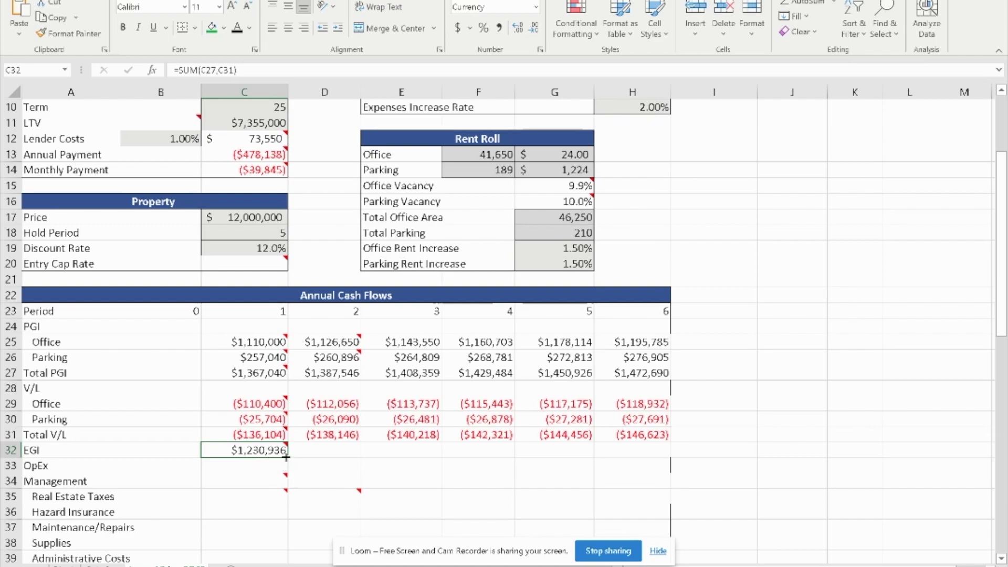
drag(292, 457, 650, 442)
key(Down)
key(Left)
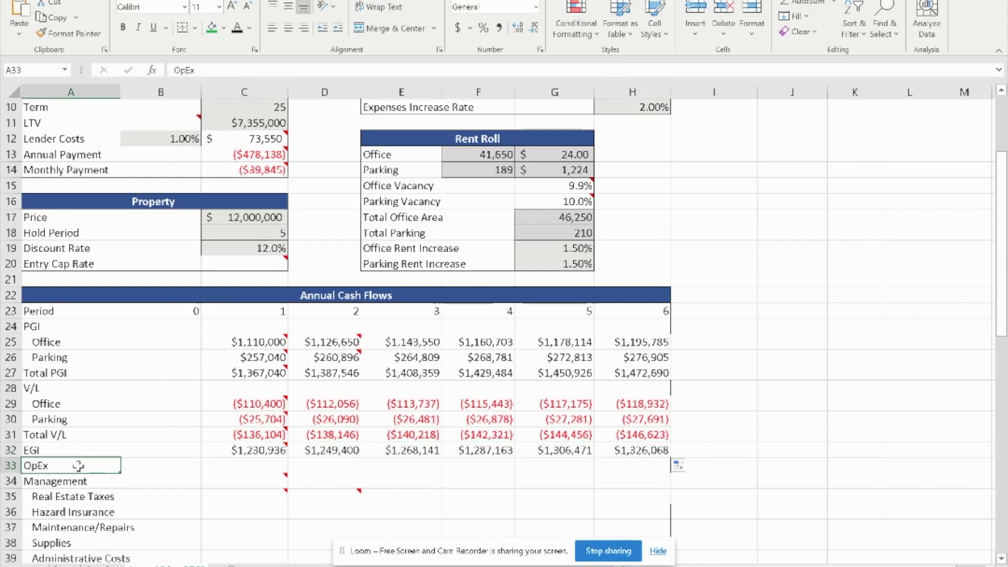
key(Down)
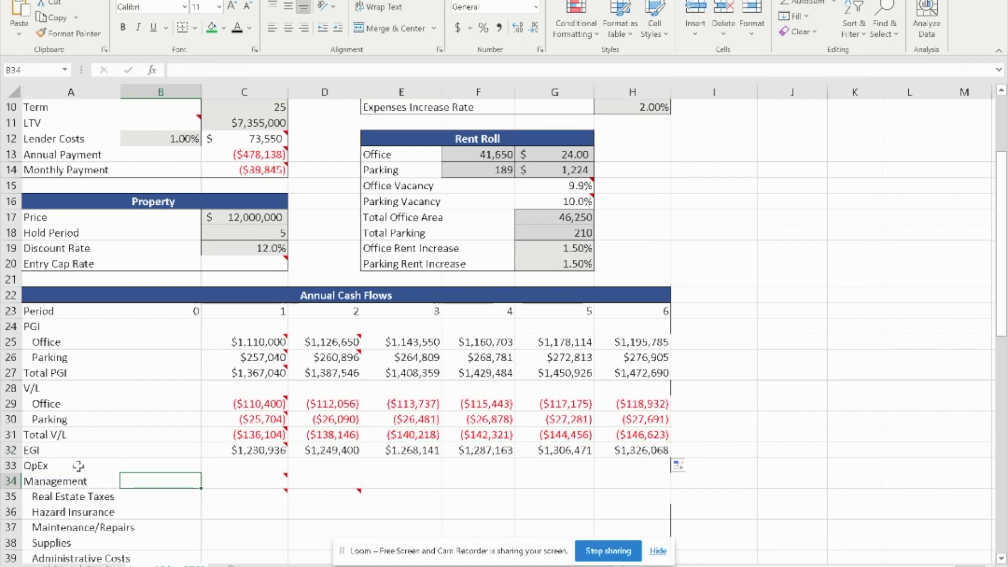
Calculate Management in C34 as negative EGI times the management fee, =-C32*$G$2, and fill it across to H34.
key(Right)
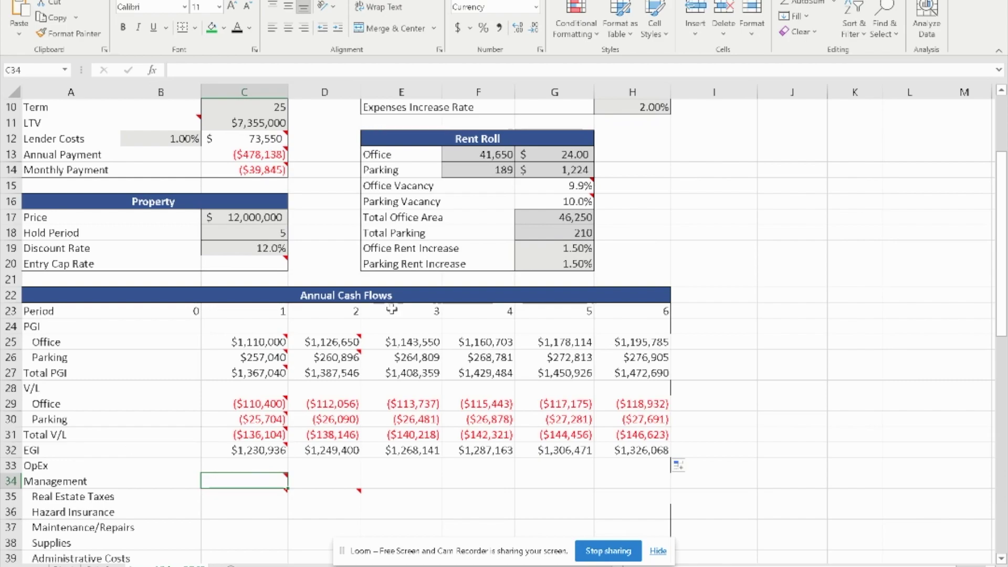
scroll(672, 292, up, 3)
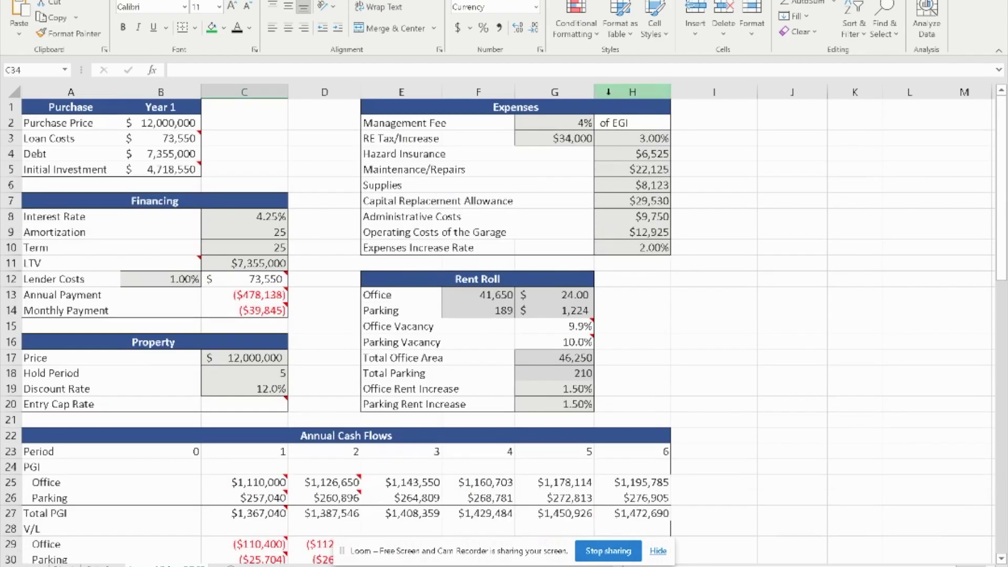
click(583, 121)
click(717, 266)
scroll(686, 310, down, 4)
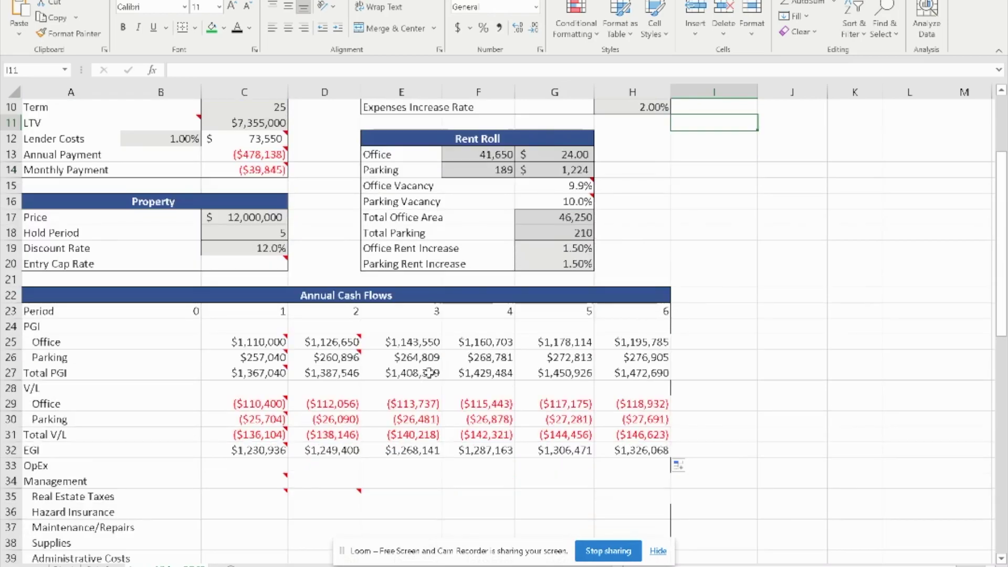
mouse_move(266, 435)
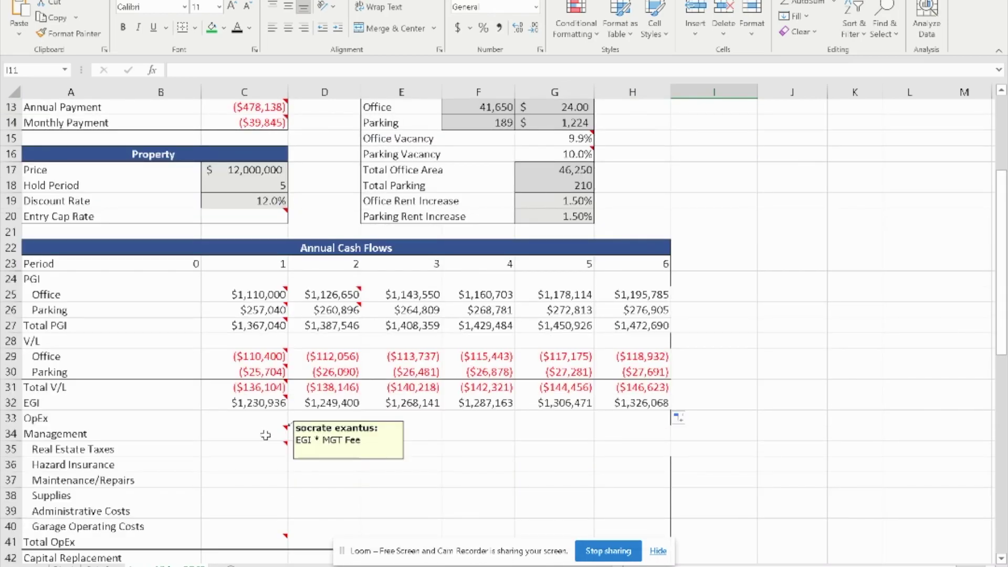
click(267, 434)
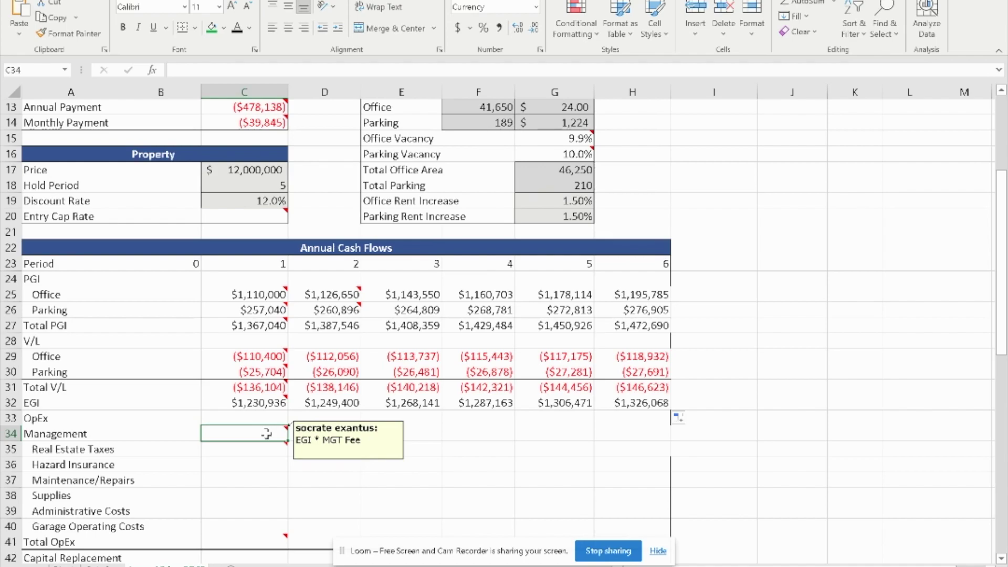
text(=)
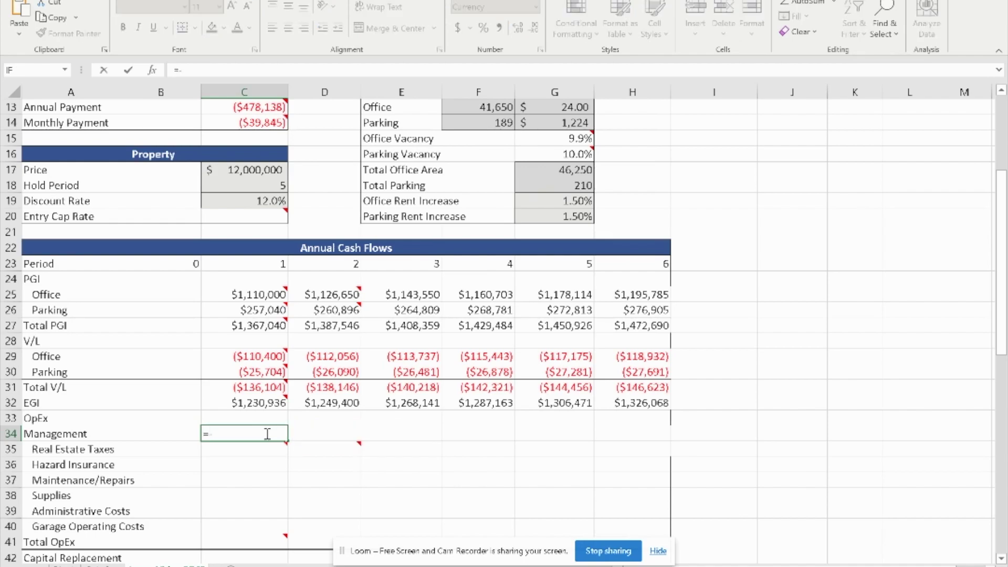
click(269, 403)
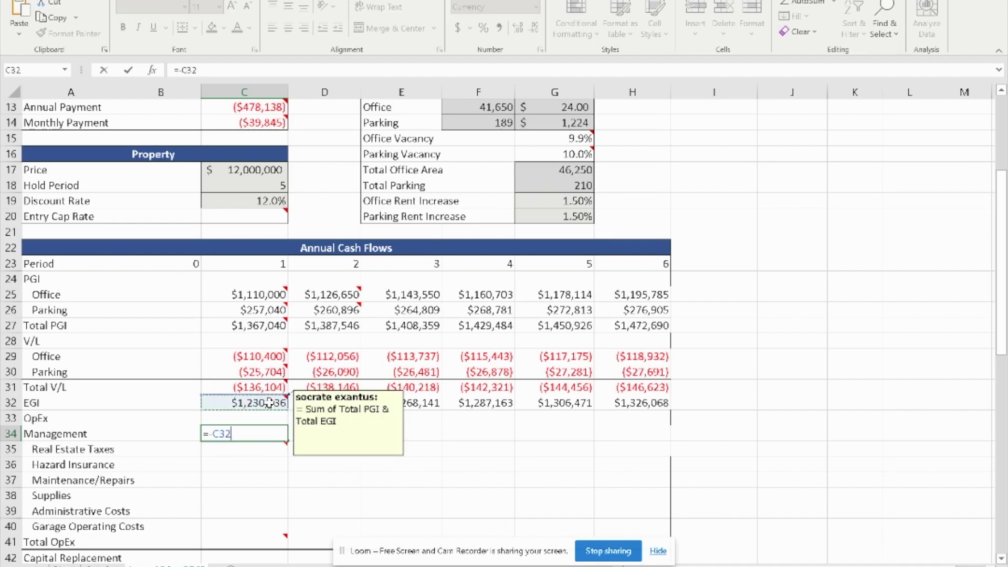
text(*)
scroll(463, 361, up, 4)
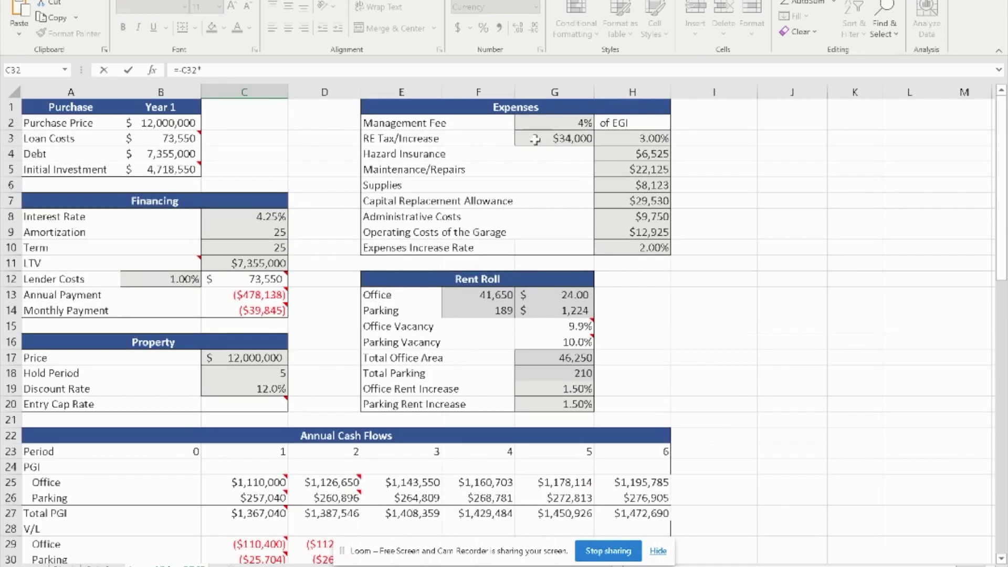
click(560, 123)
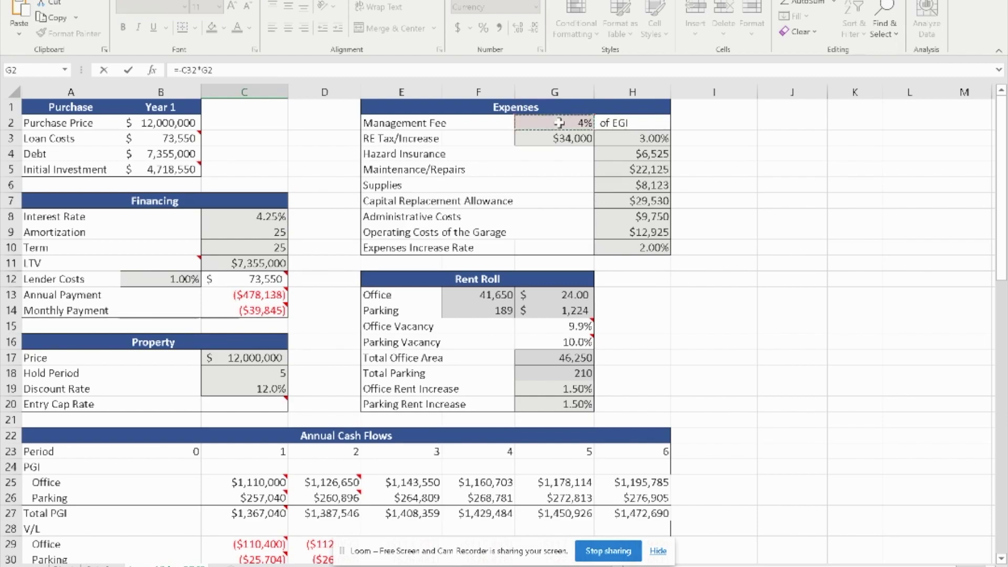
scroll(559, 123, down, 6)
key(F4)
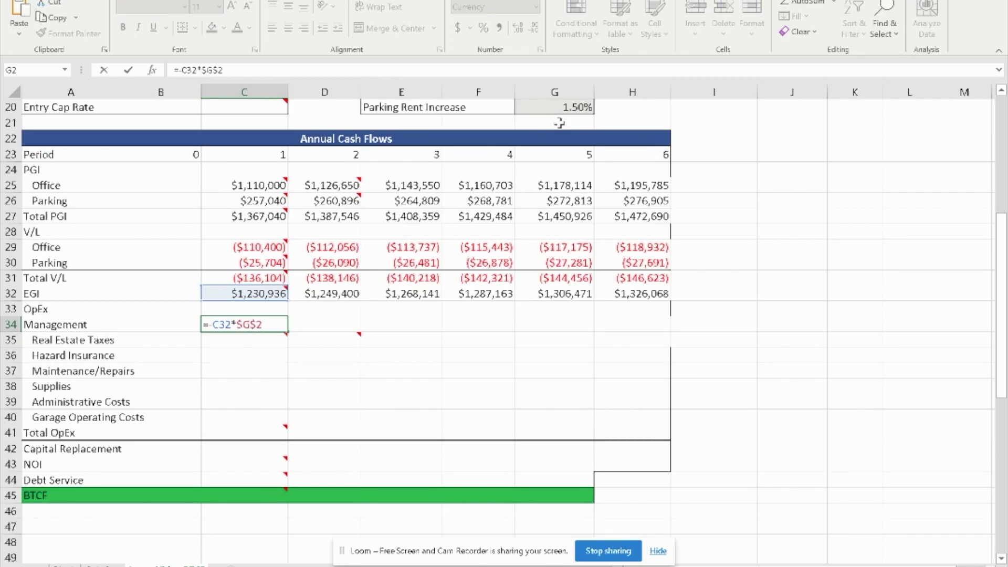
key(Return)
click(263, 326)
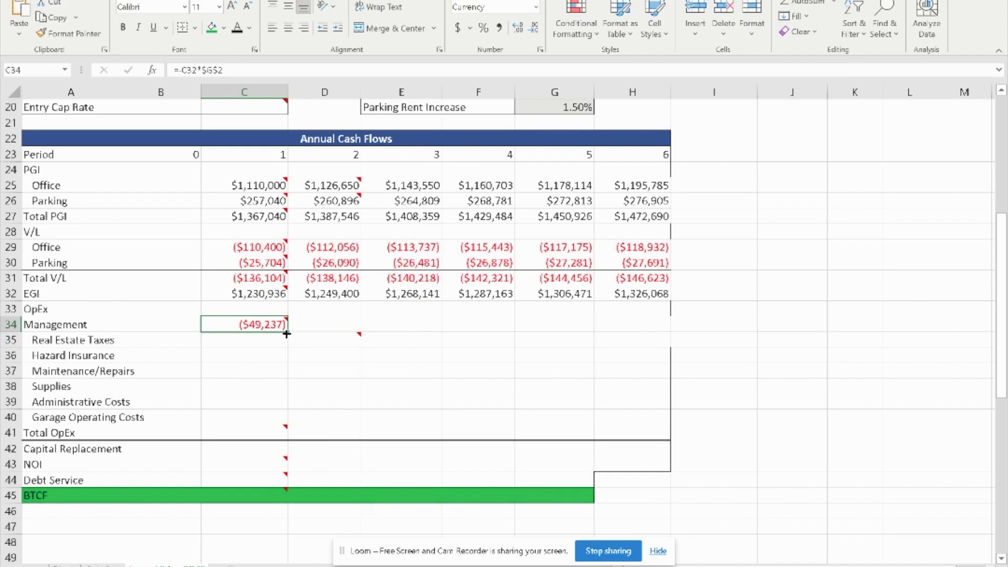
drag(288, 334, 653, 325)
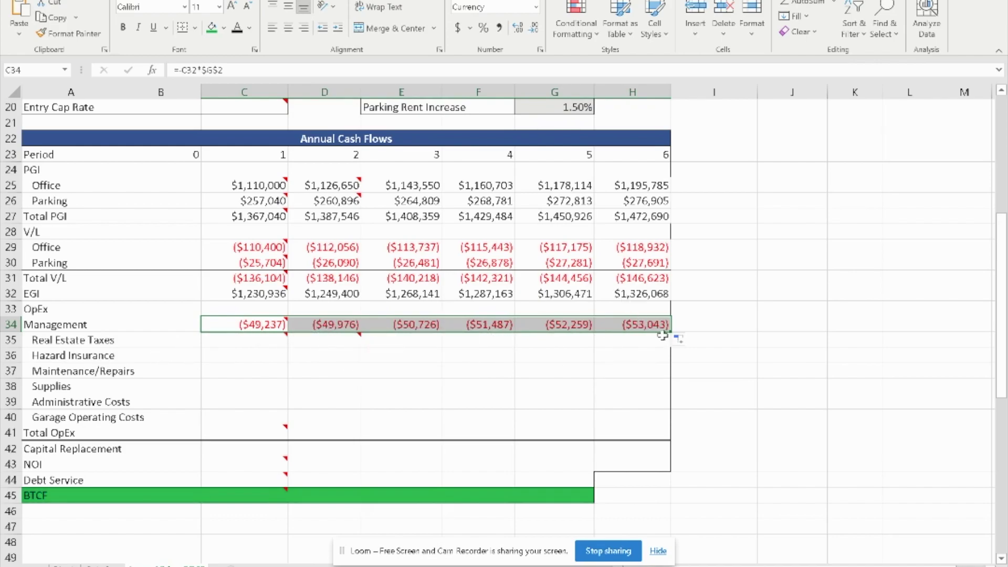
Set year 1 Real Estate Taxes in C35 to the negative of the RE Tax amount in the Expenses table, =-G3.
scroll(449, 355, up, 1)
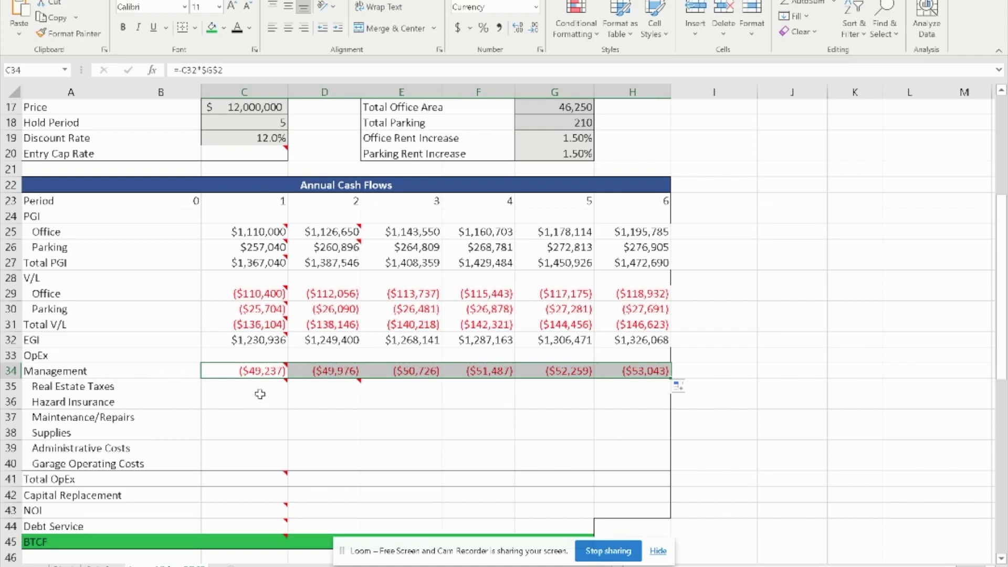
key(Down)
scroll(391, 358, up, 1)
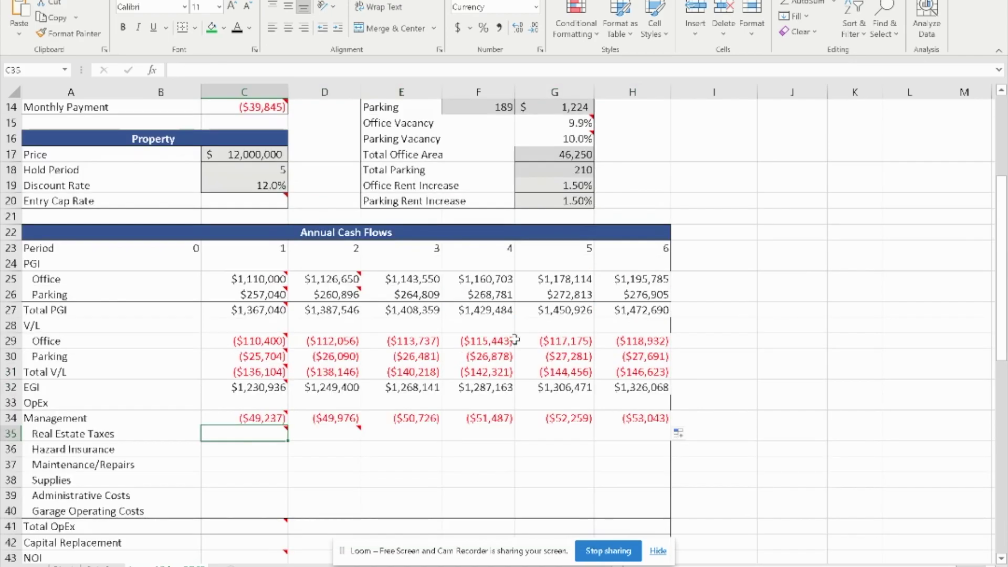
scroll(617, 307, up, 1)
scroll(618, 308, up, 2)
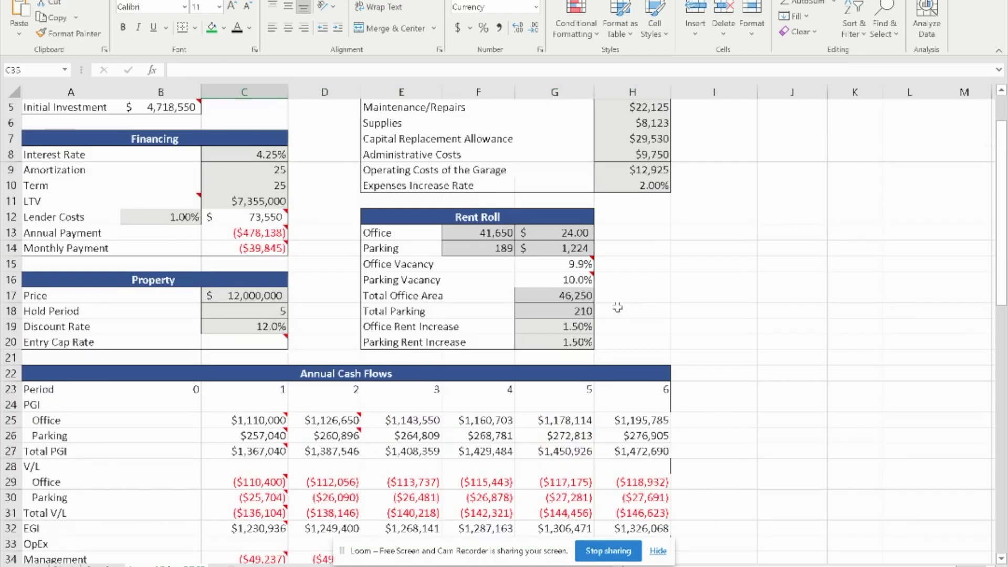
scroll(617, 307, up, 1)
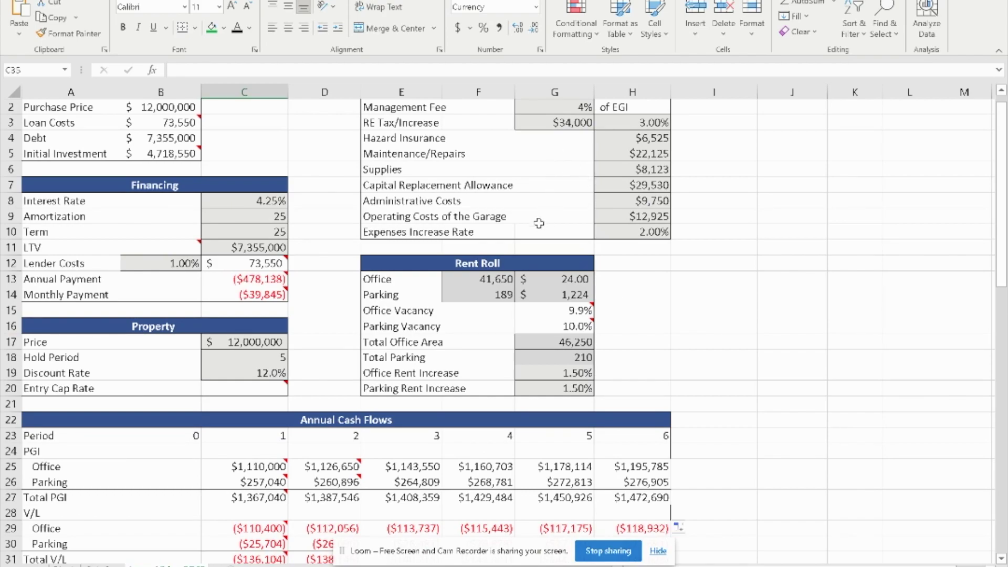
scroll(539, 224, down, 2)
text(=-)
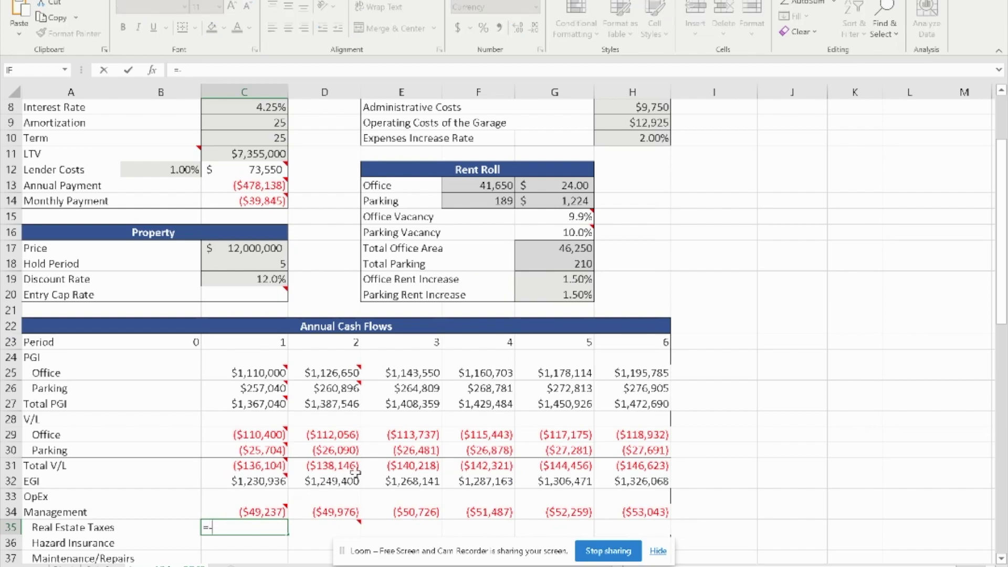
scroll(496, 404, up, 1)
scroll(536, 371, up, 2)
click(572, 139)
key(Return)
scroll(371, 503, down, 2)
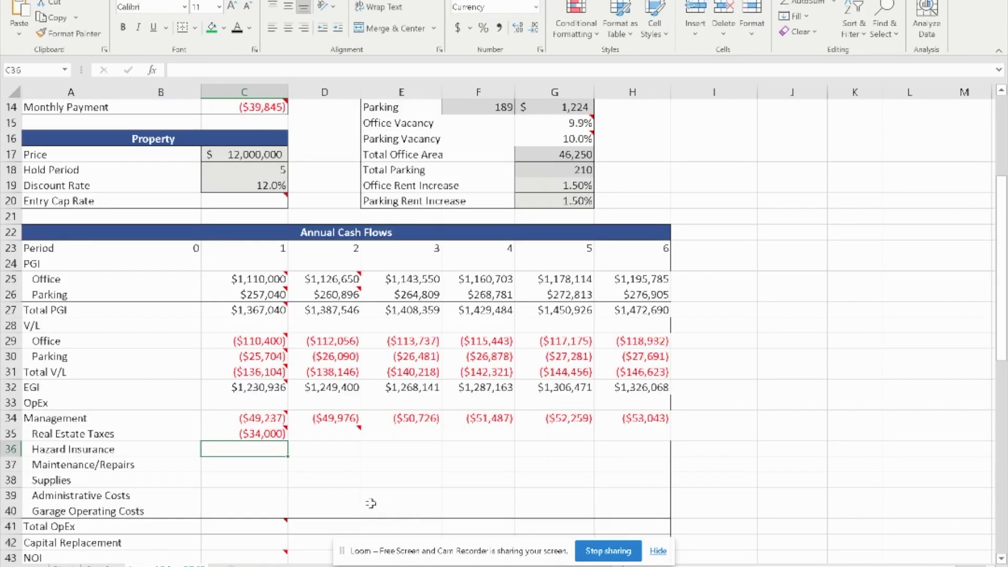
Set year 1 Hazard Insurance in C36 to the negative of its amount in the Expenses table, =-H4.
scroll(301, 481, down, 2)
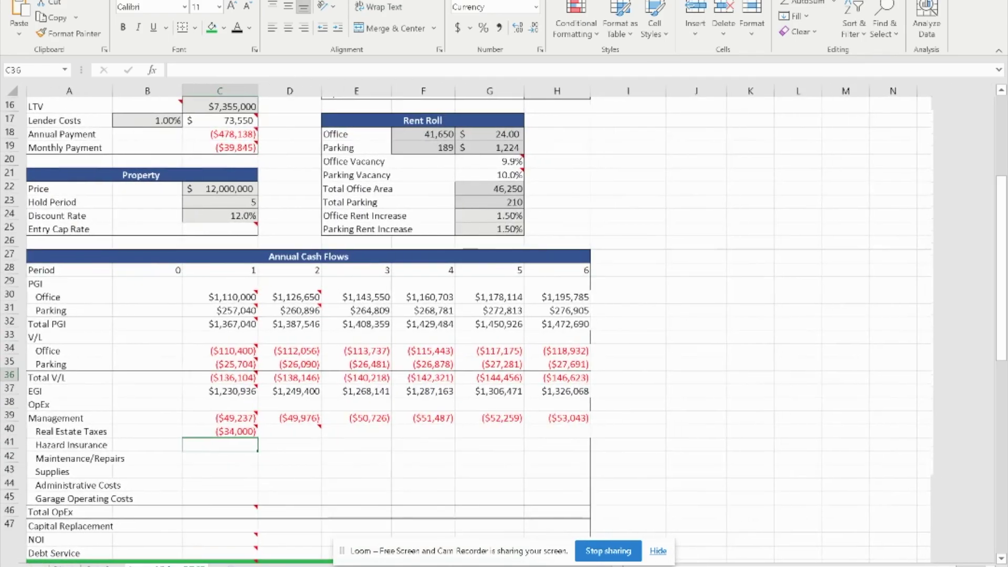
click(139, 200)
scroll(139, 200, up, 3)
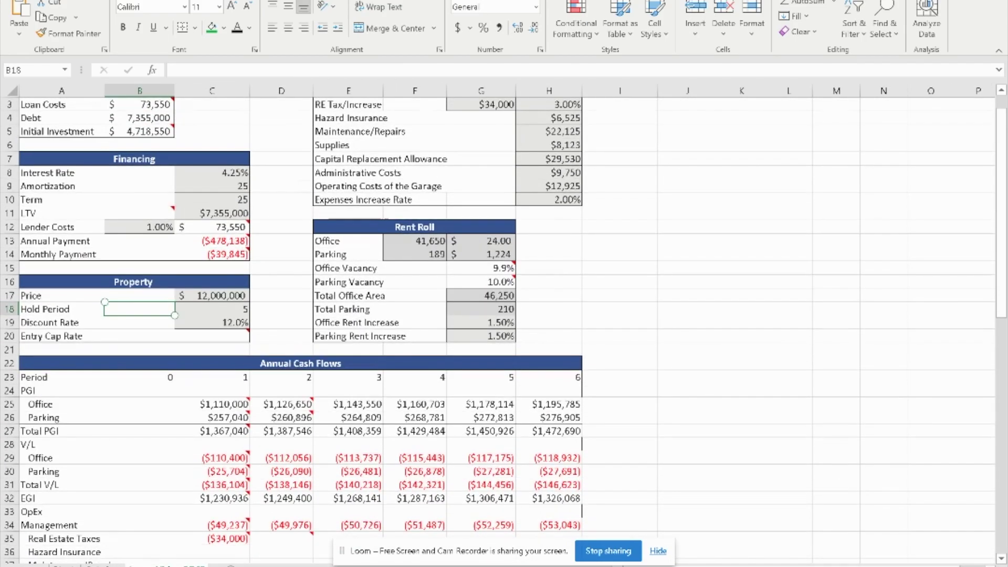
scroll(259, 539, down, 1)
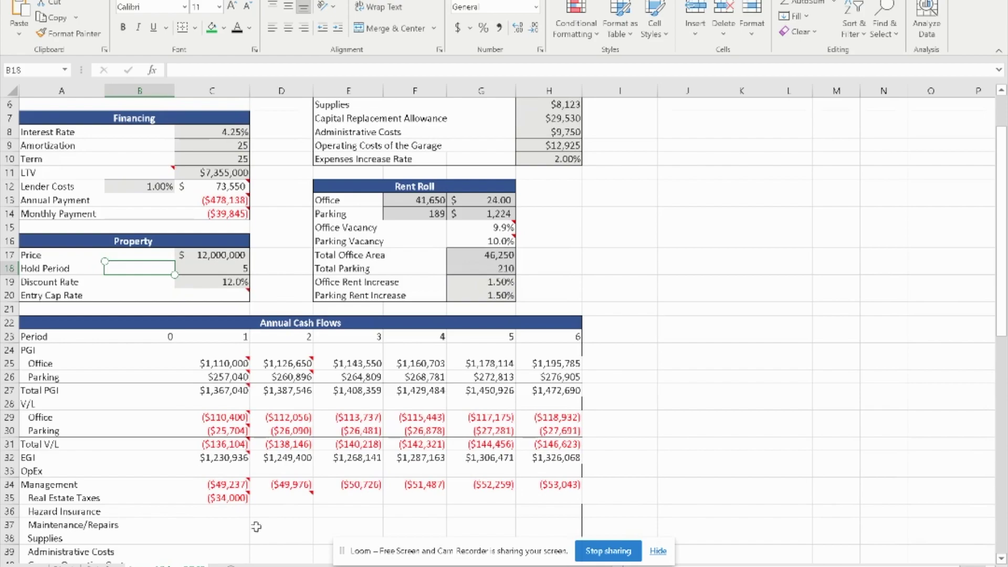
click(235, 508)
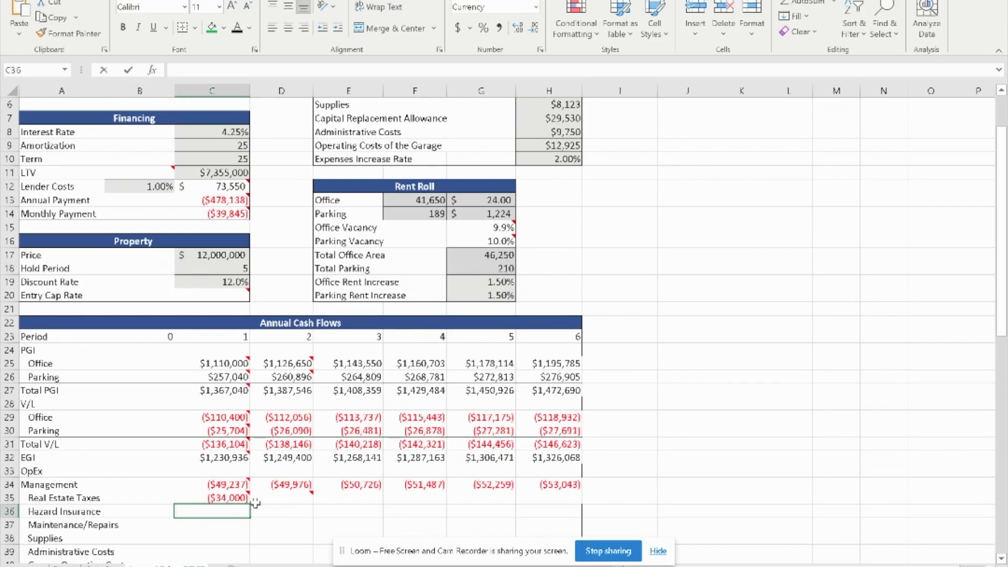
text(=-)
scroll(558, 378, up, 2)
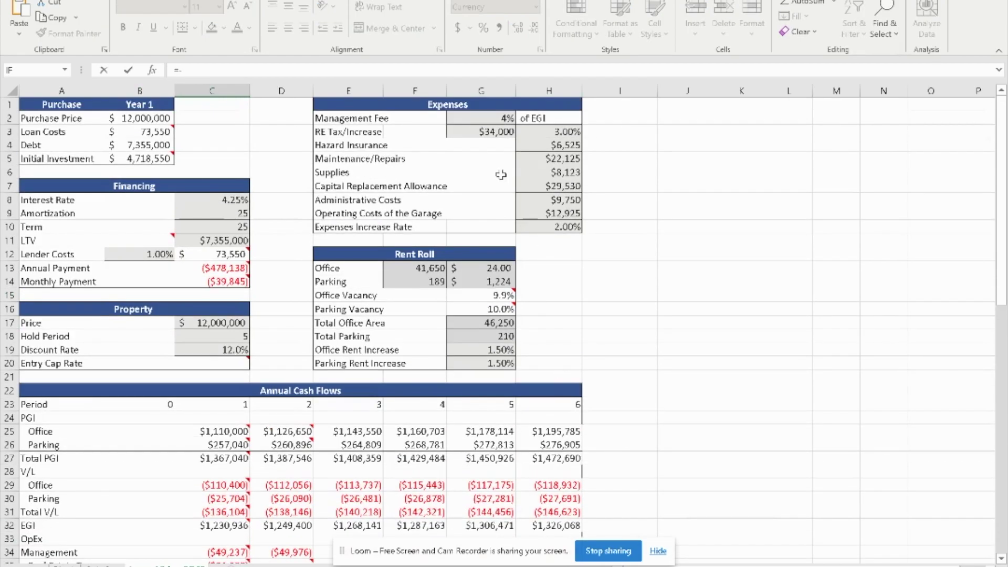
click(558, 148)
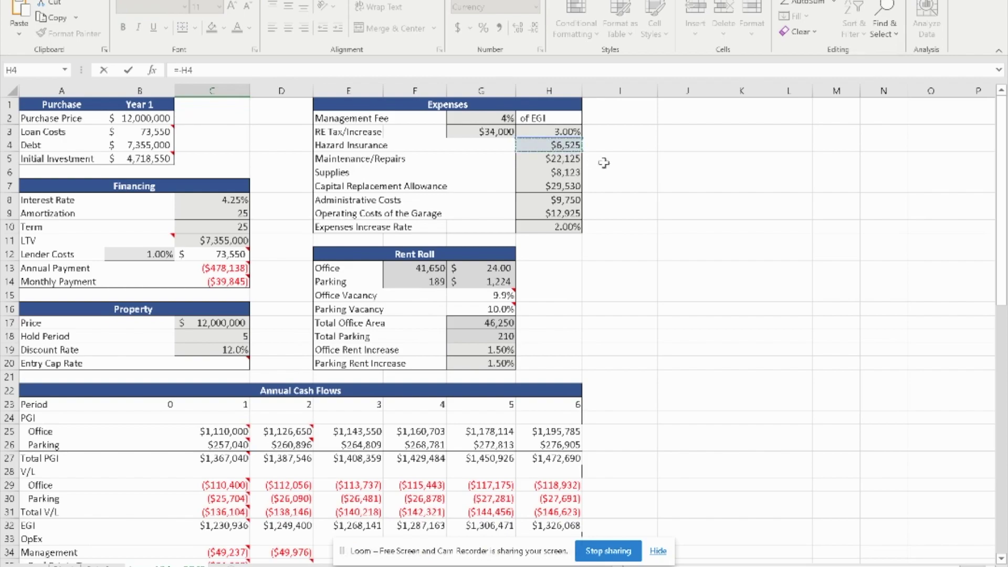
key(Return)
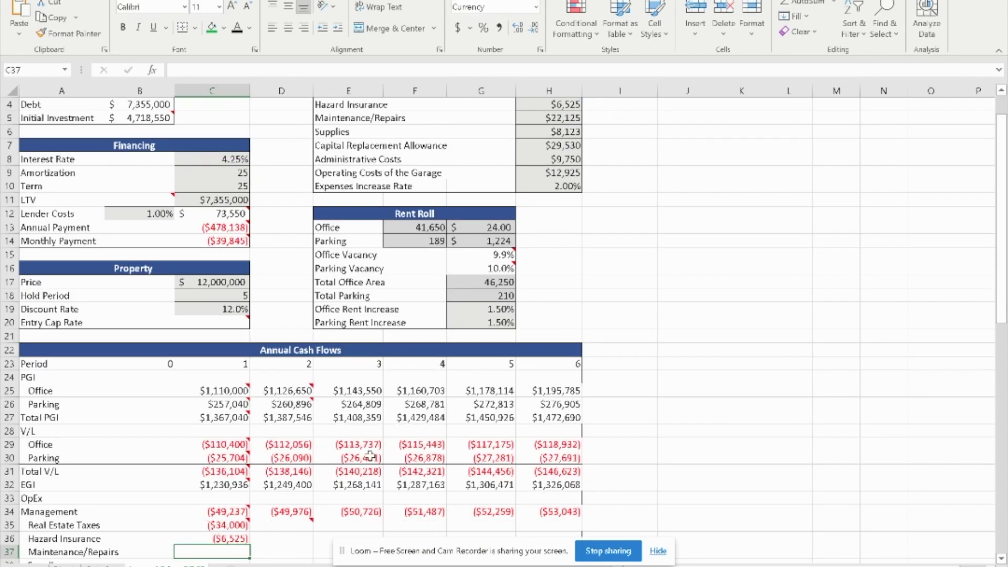
Set year 1 Maintenance/Repairs in C37 to the negative of its amount in the Expenses table, =-H5.
text(=-)
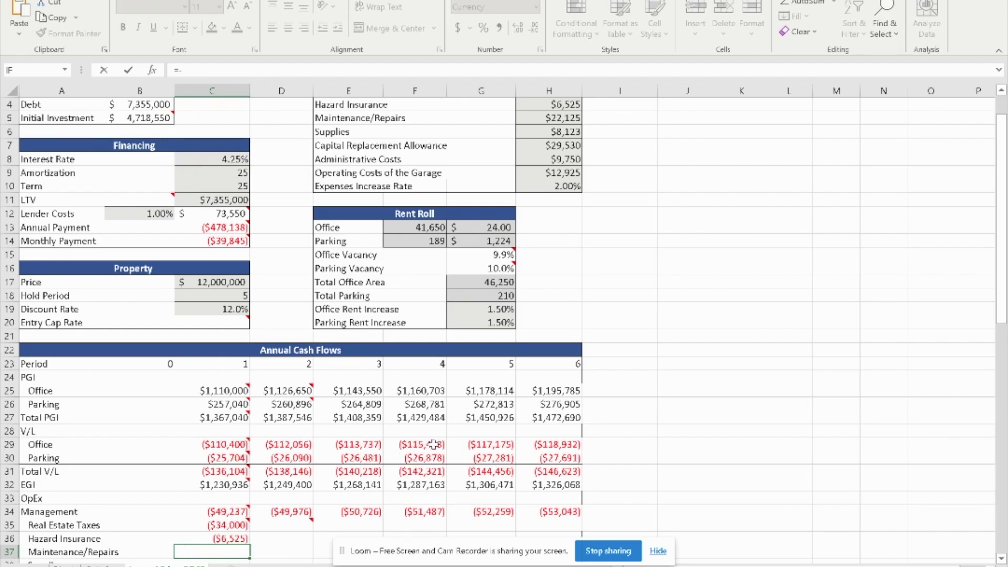
scroll(431, 446, up, 1)
click(548, 159)
key(Return)
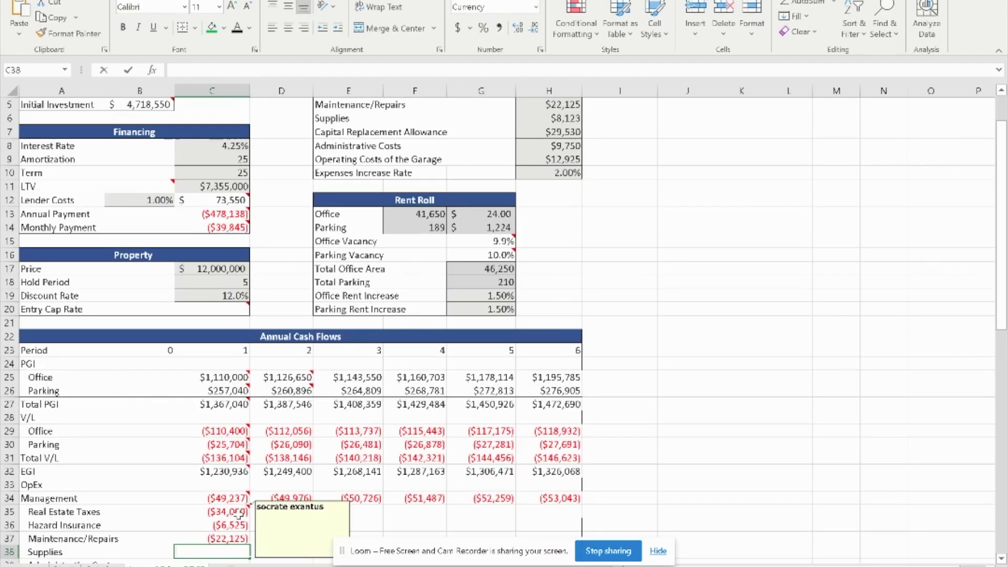
Set year 1 Supplies in C38 to the negative of its amount in the Expenses table, =-H6.
text(=-)
scroll(551, 341, up, 1)
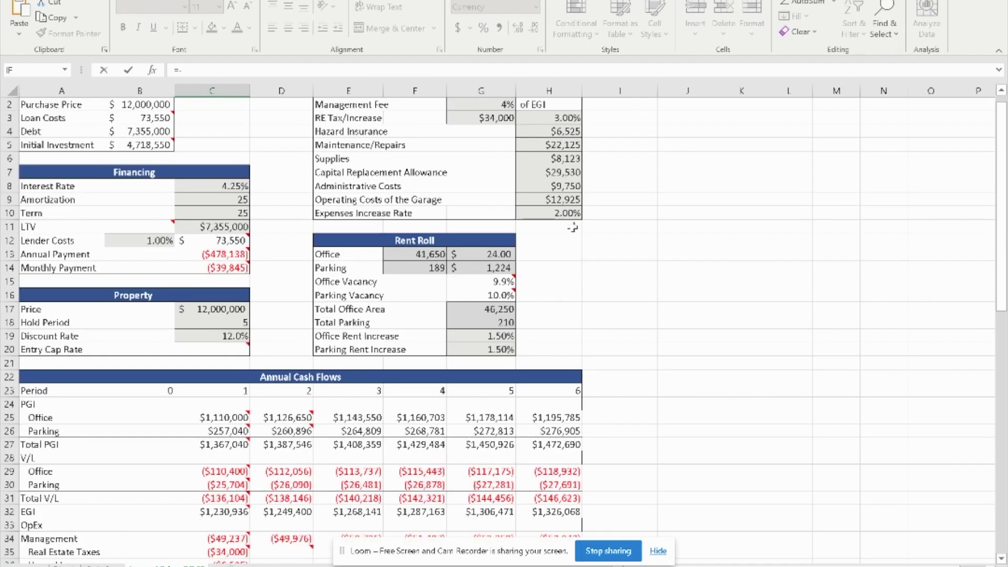
click(557, 160)
key(Return)
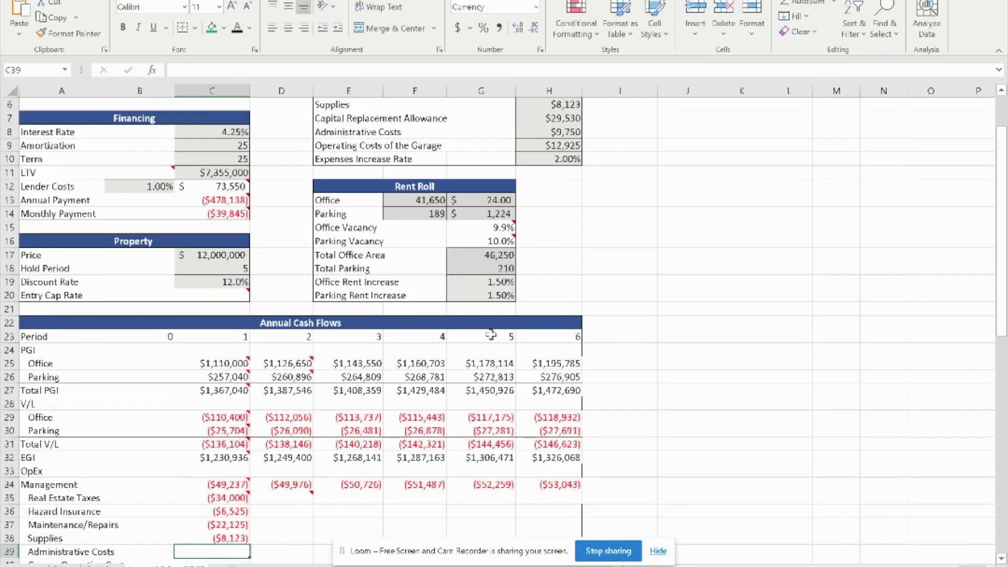
Link year 1 Administrative Costs in C39 to its amount in the Expenses table as a negative, =-H8.
text(=)
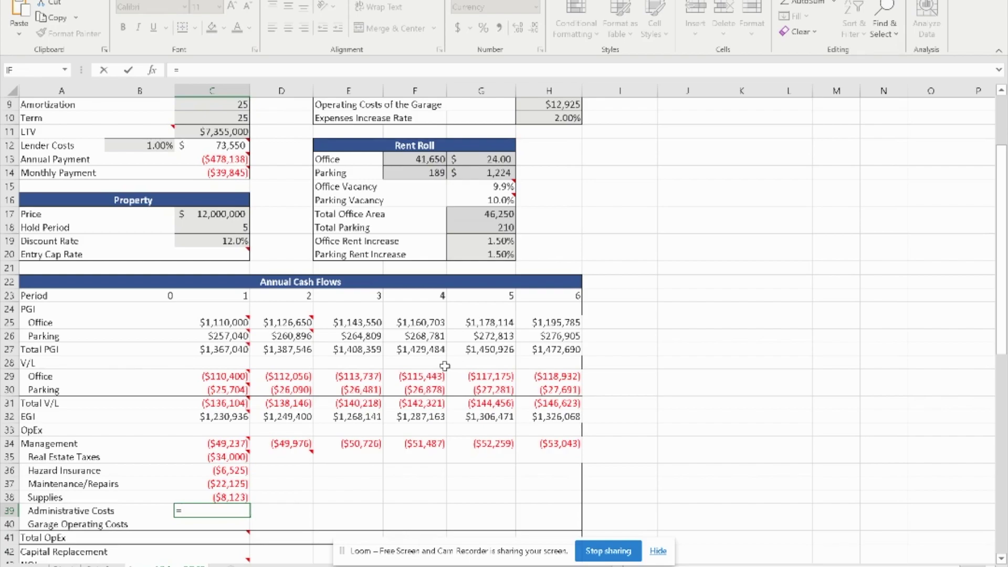
scroll(446, 366, up, 2)
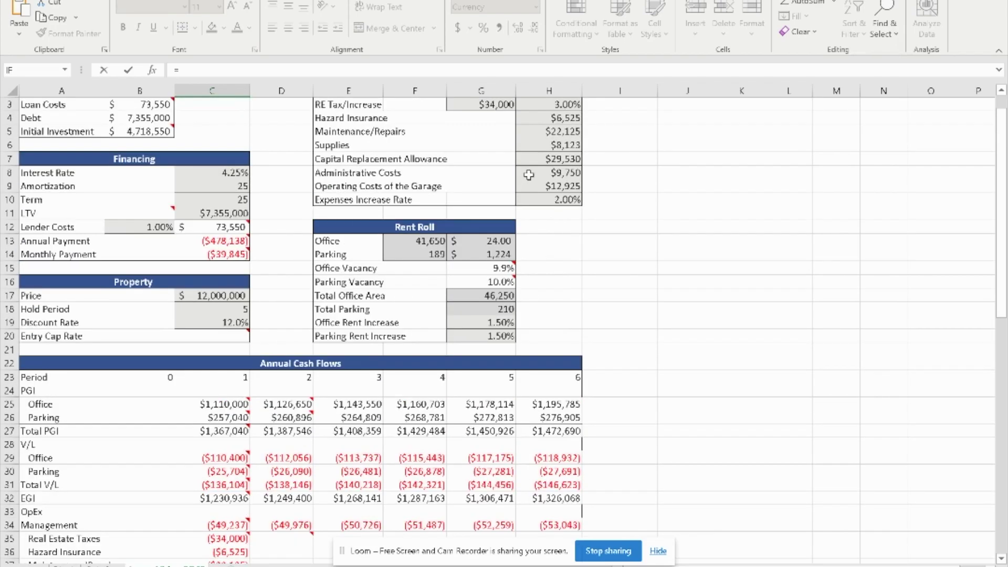
click(553, 174)
key(Return)
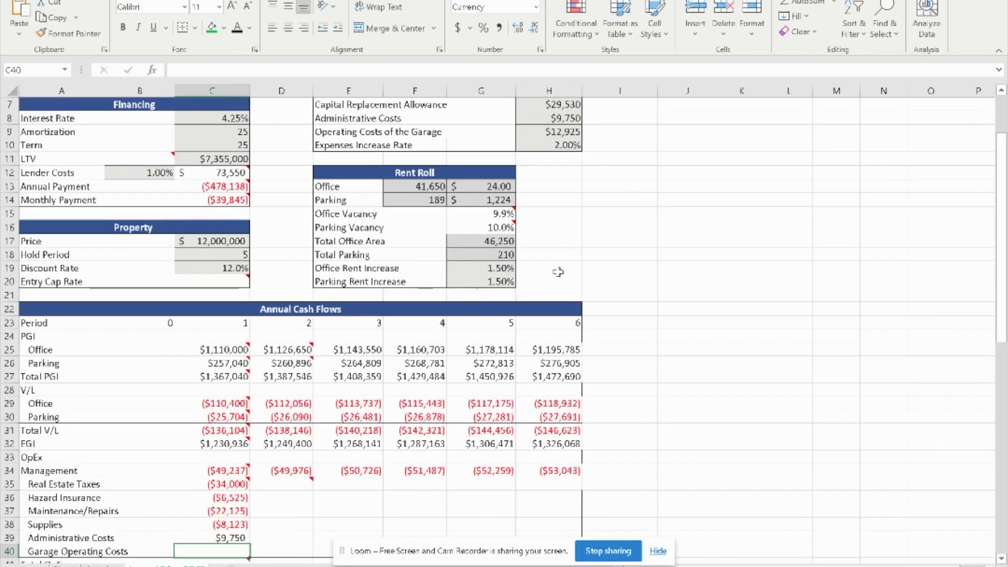
click(226, 539)
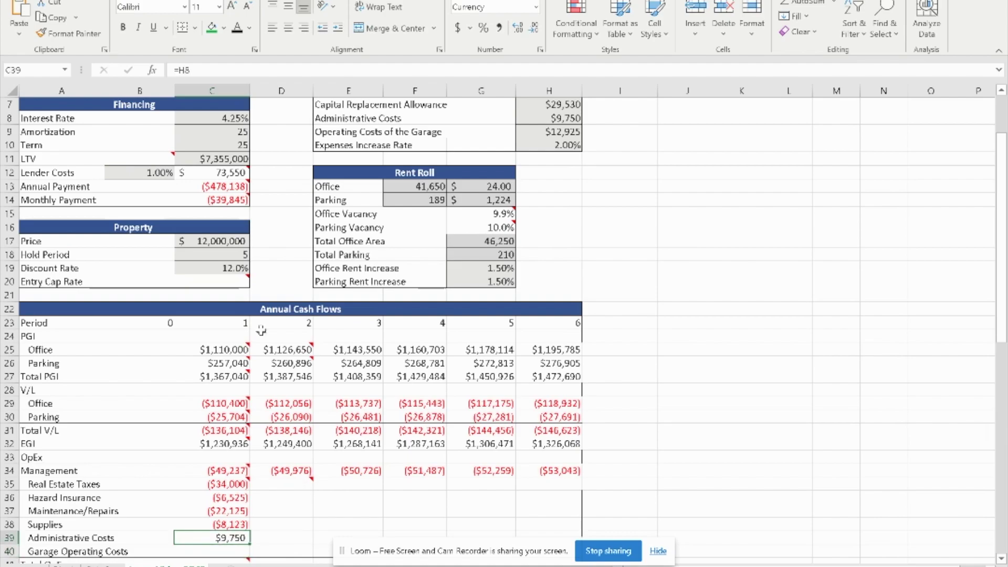
key(F2)
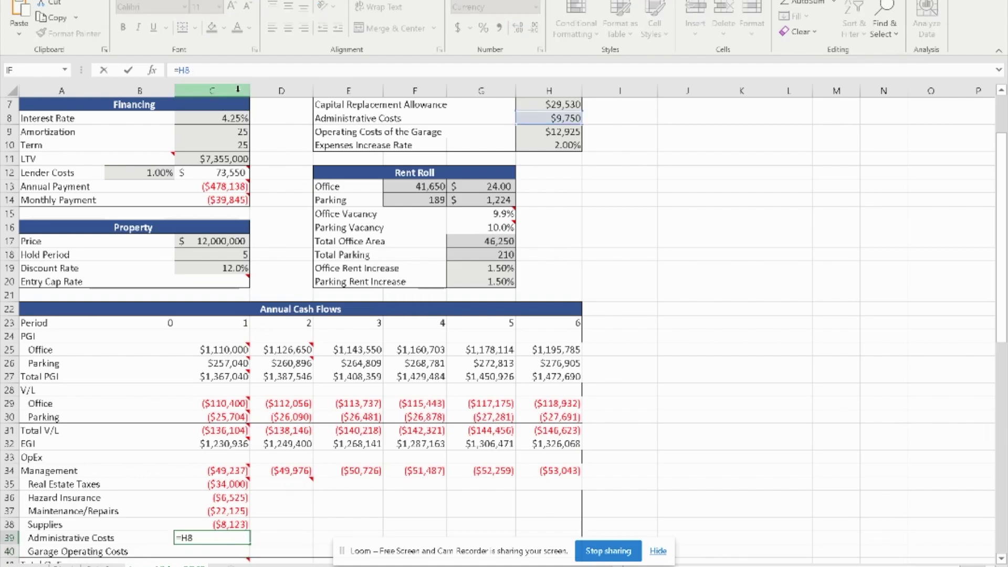
key(Return)
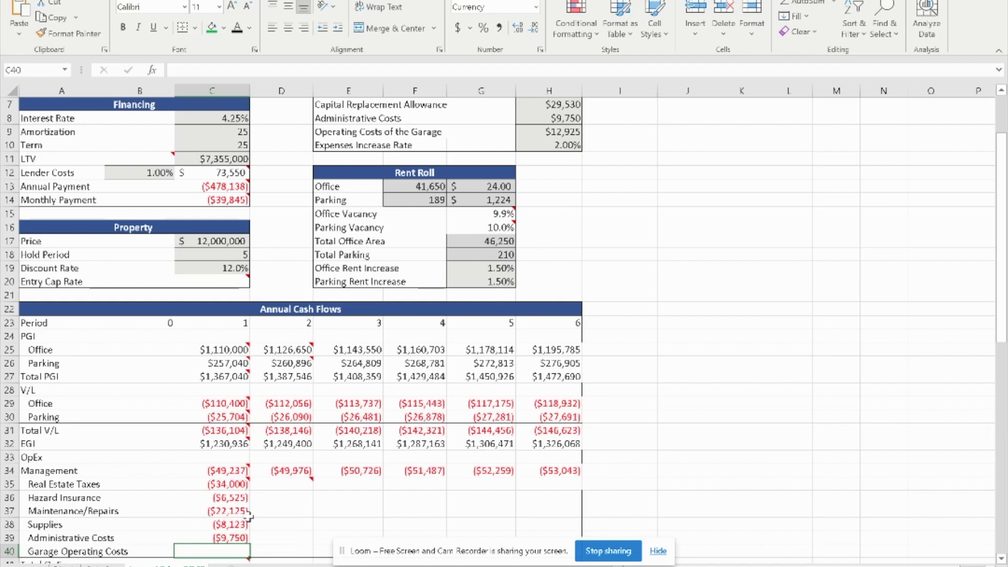
Set year 1 Garage Operating Costs in C40 to the negative of the garage operating costs in the Expenses table, =-H9.
text(=-)
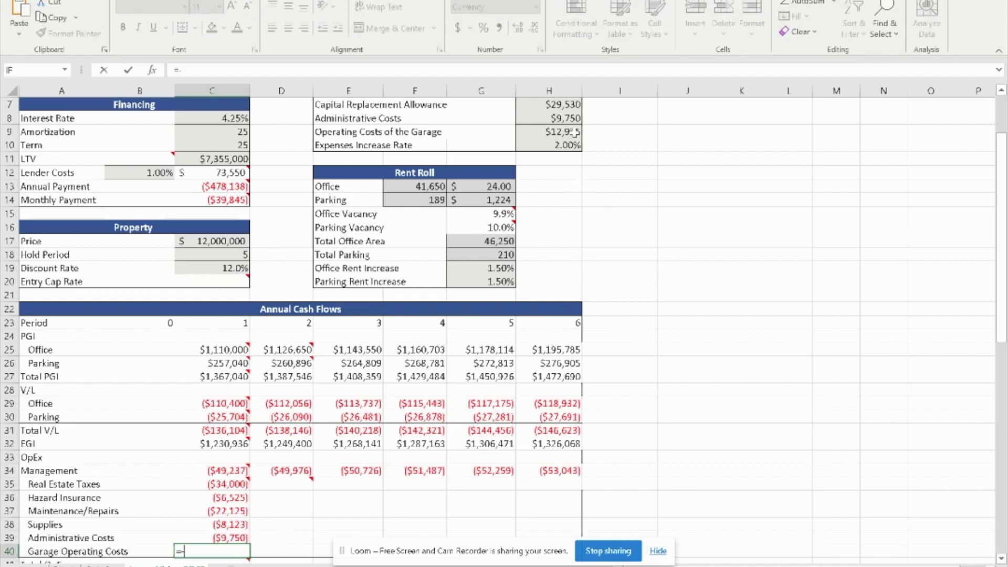
click(572, 132)
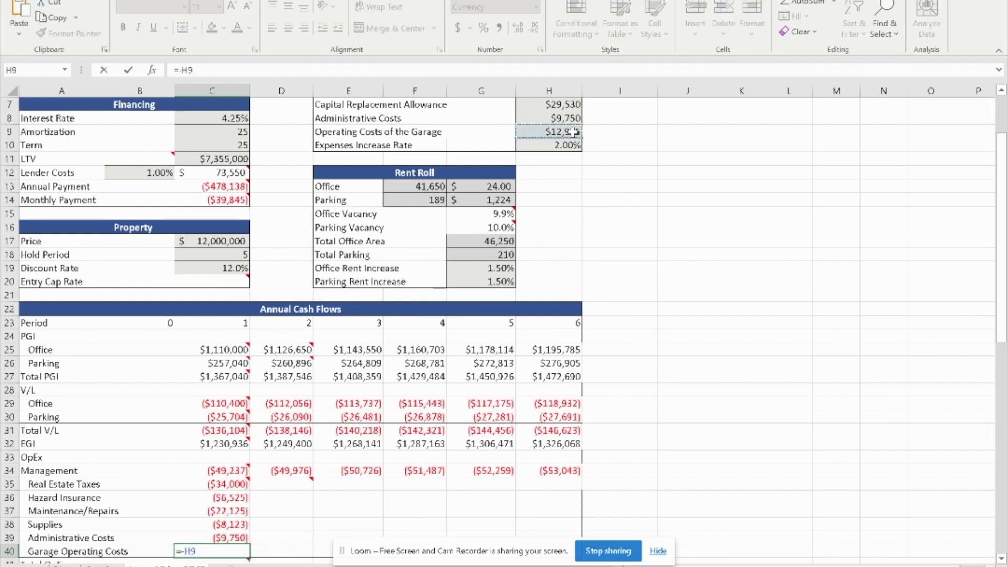
key(Return)
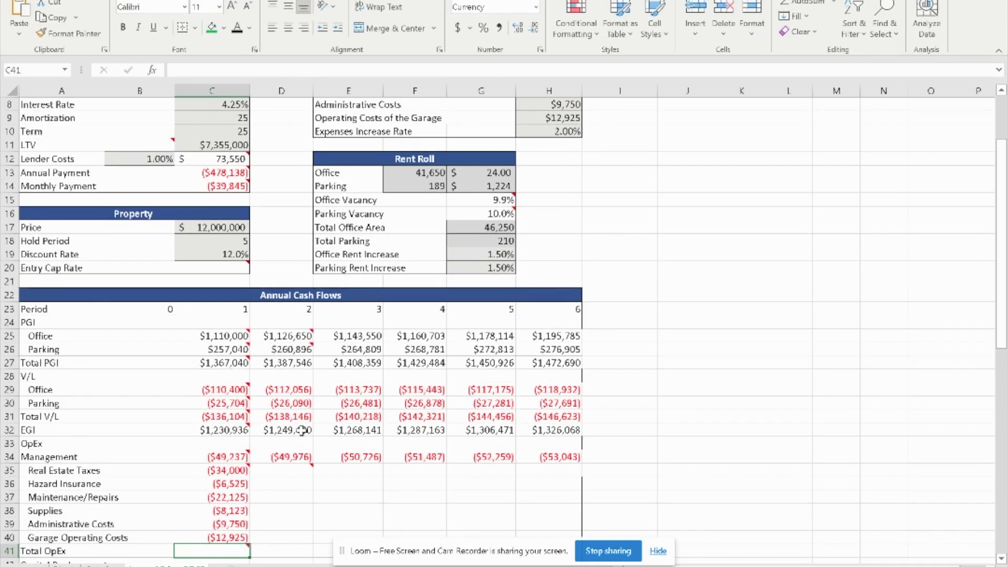
Calculate year 1 Total OpEx in C41 by summing Management through Garage Operating Costs, =SUM(C34:C40).
scroll(307, 435, down, 1)
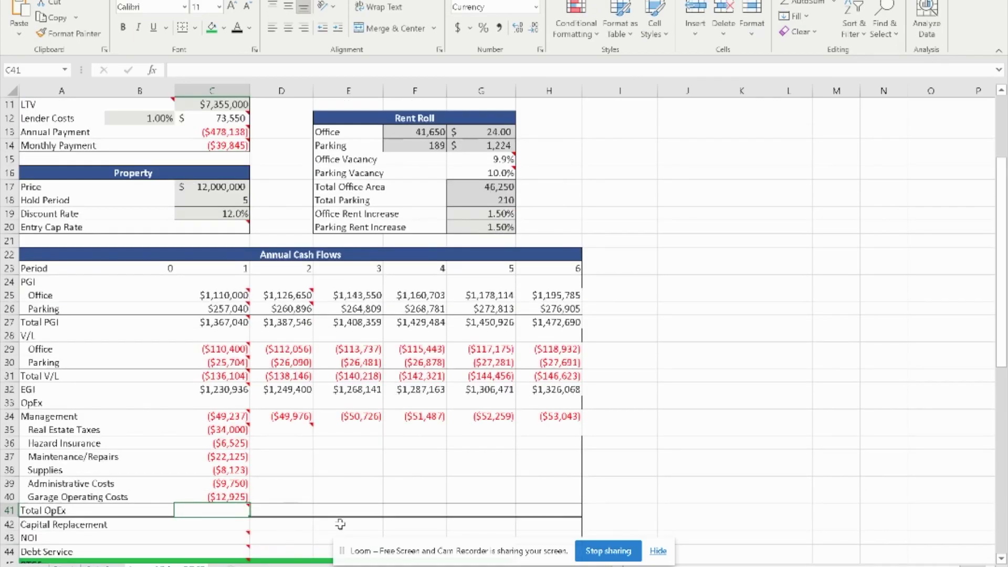
text(=sum)
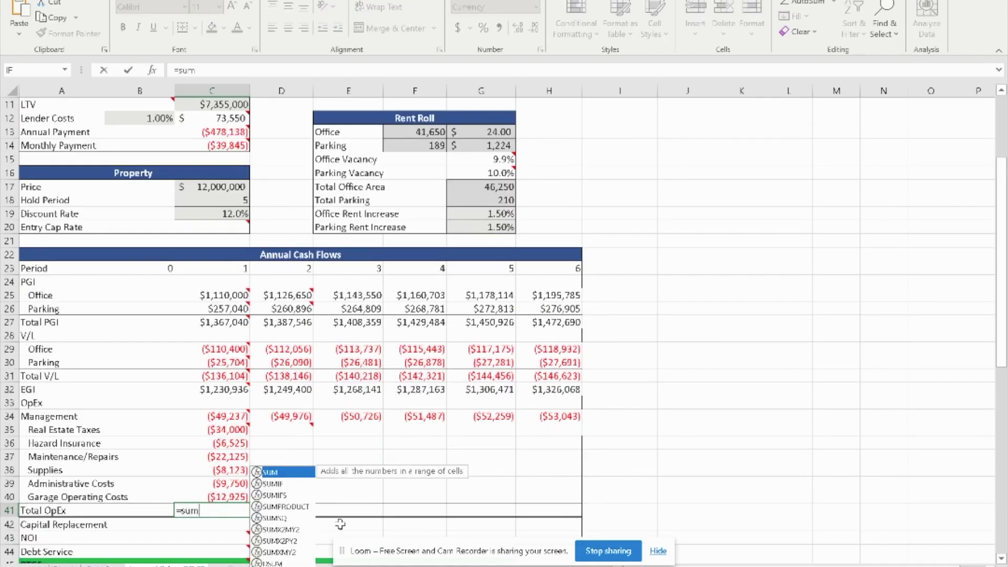
text(()
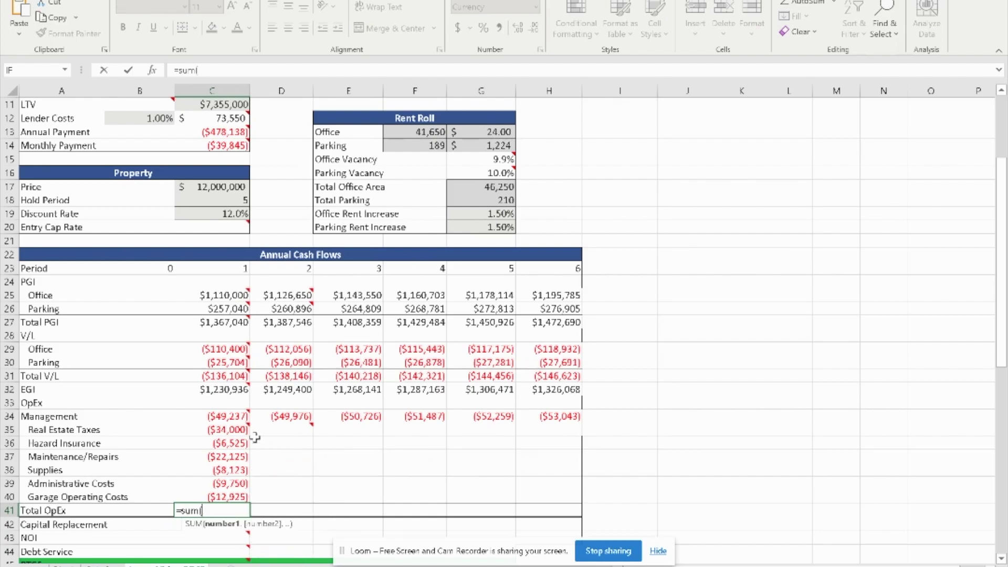
drag(232, 416, 228, 496)
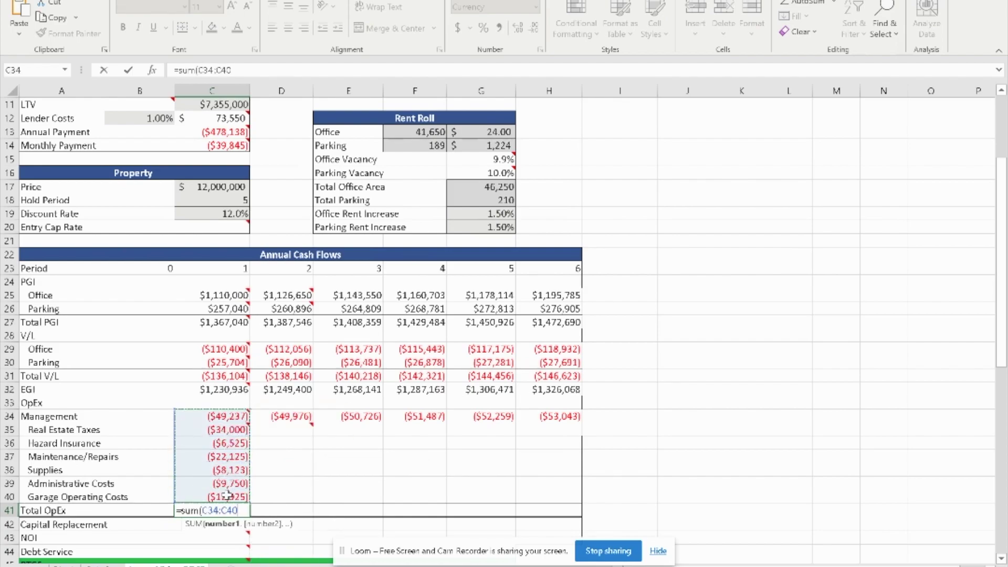
text())
key(Return)
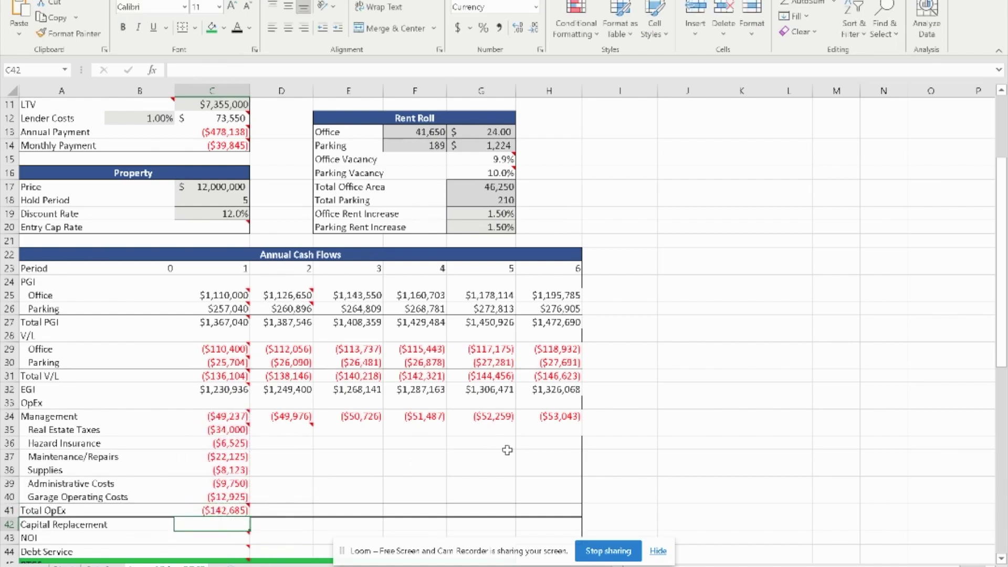
Set year 1 Capital Replacement in C42 to the negative of the Capital Replacement Allowance in the Expenses table, =-H7.
scroll(508, 451, up, 3)
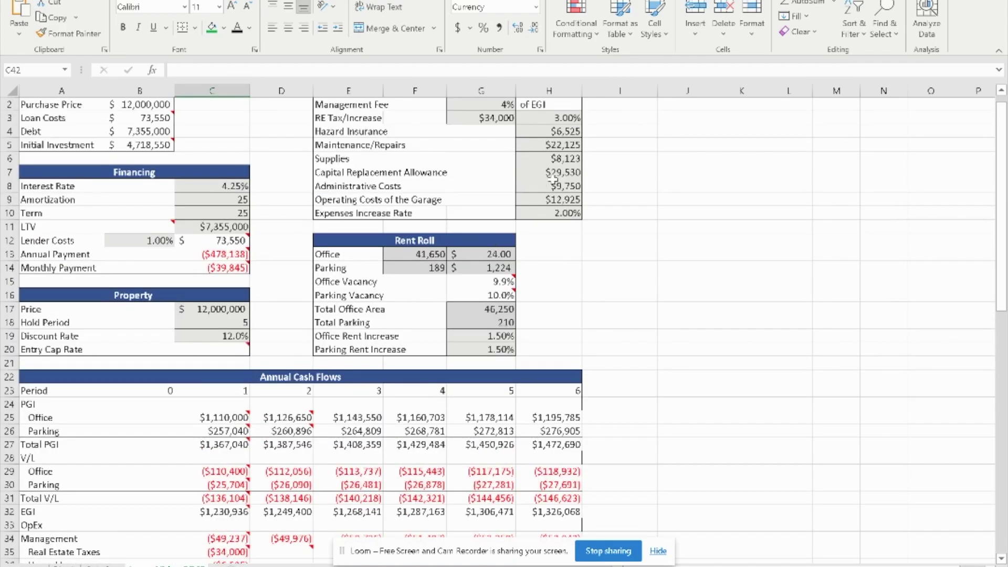
scroll(507, 227, down, 2)
scroll(436, 409, down, 1)
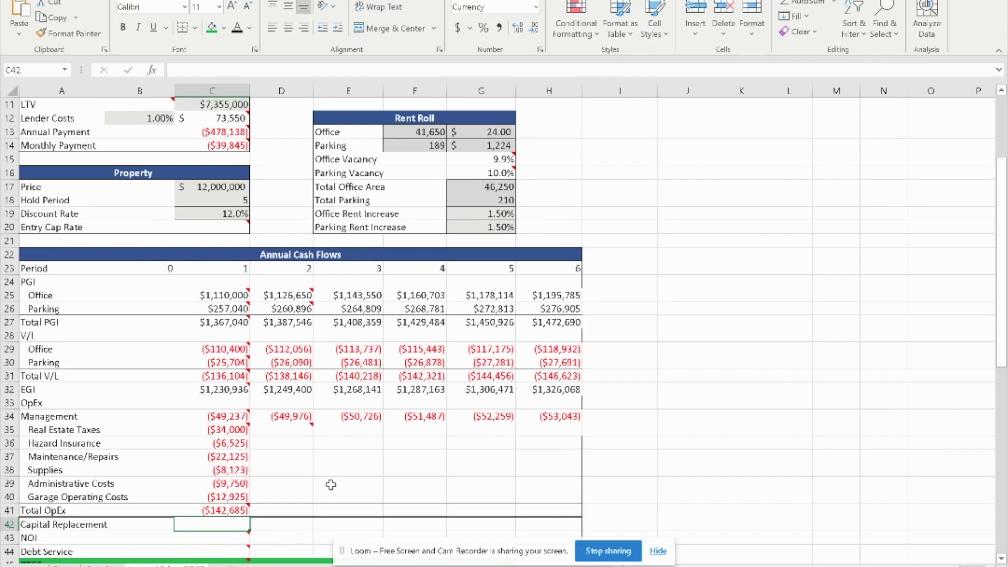
text(=)
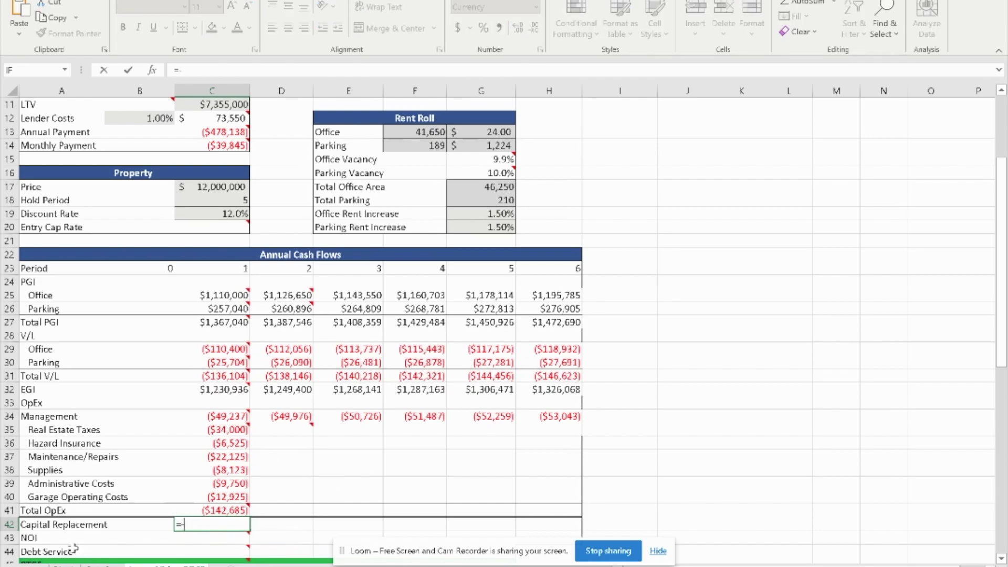
scroll(507, 332, up, 3)
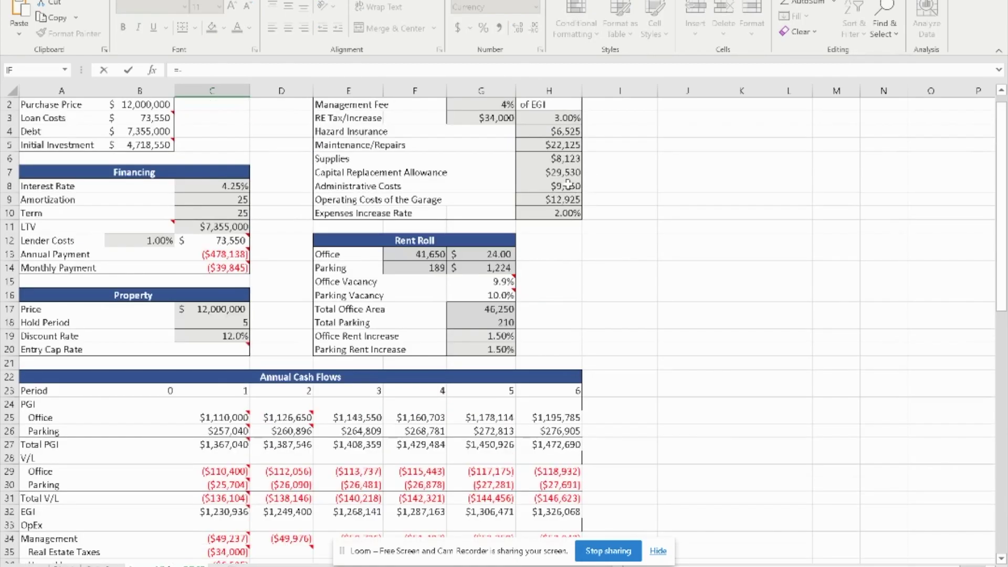
click(574, 172)
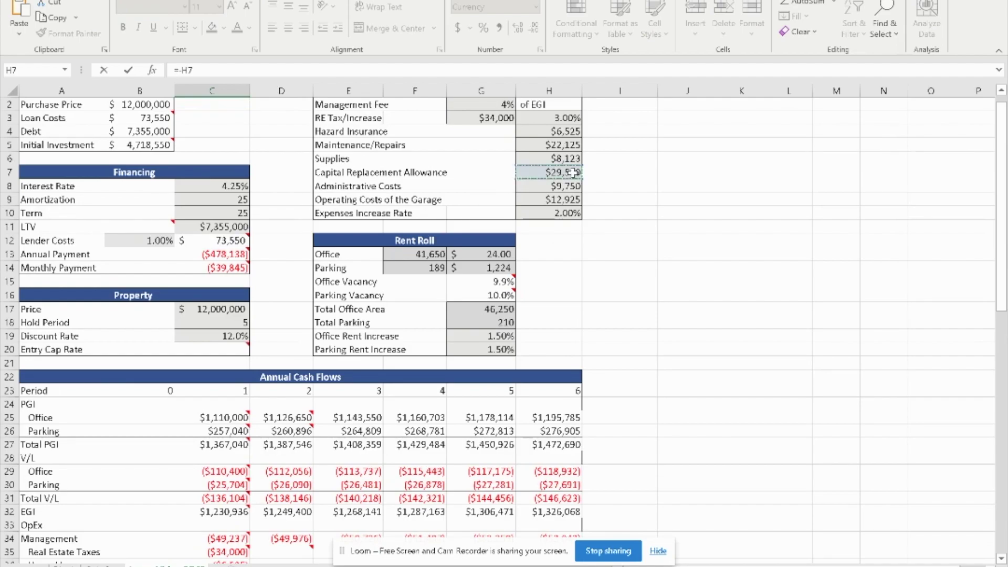
key(Return)
scroll(541, 304, down, 3)
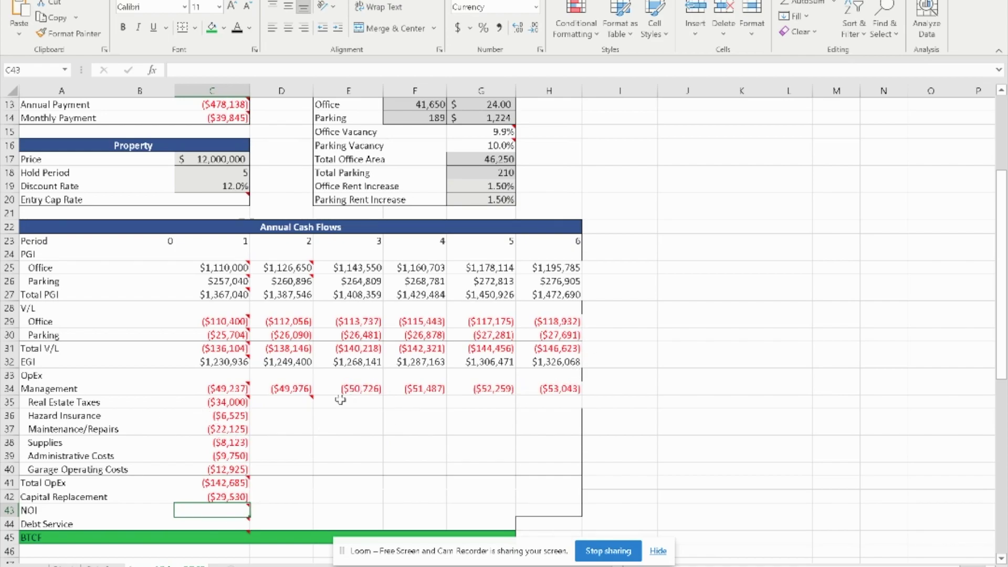
Calculate year 2 Real Estate Taxes in D35 by growing year 1 at the locked Expenses Increase Rate, =C35*(1+$H$10).
scroll(522, 242, up, 3)
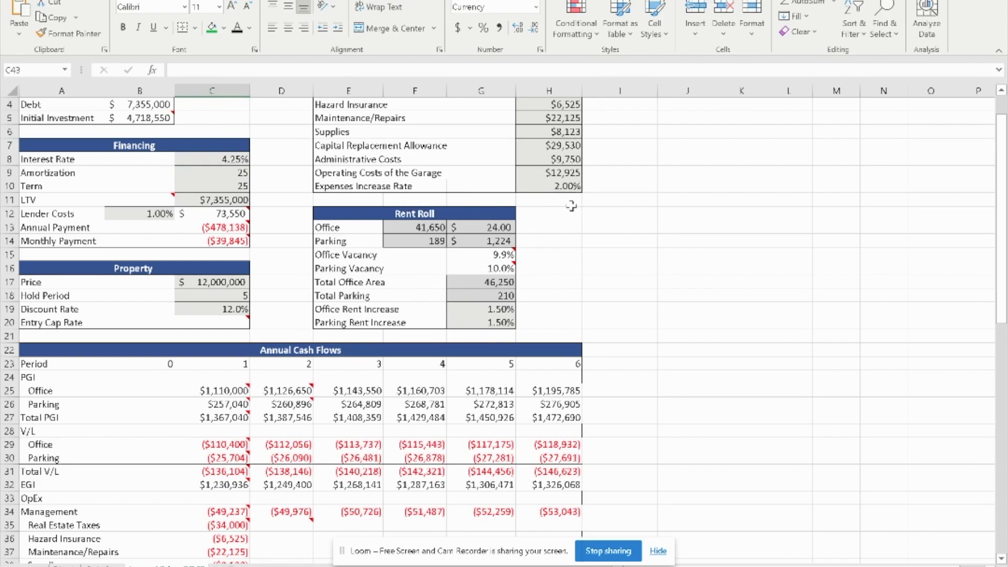
scroll(433, 494, down, 2)
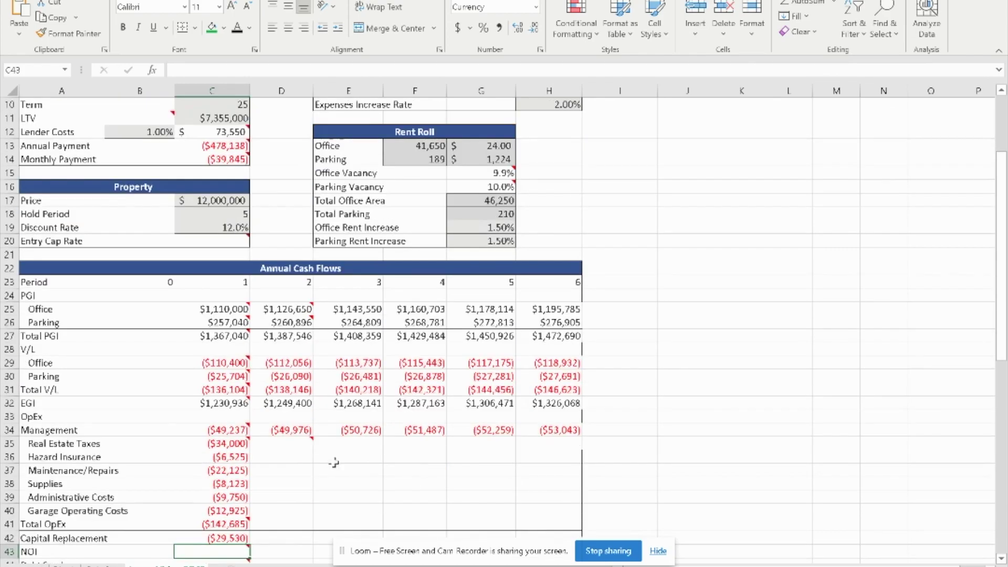
mouse_move(306, 442)
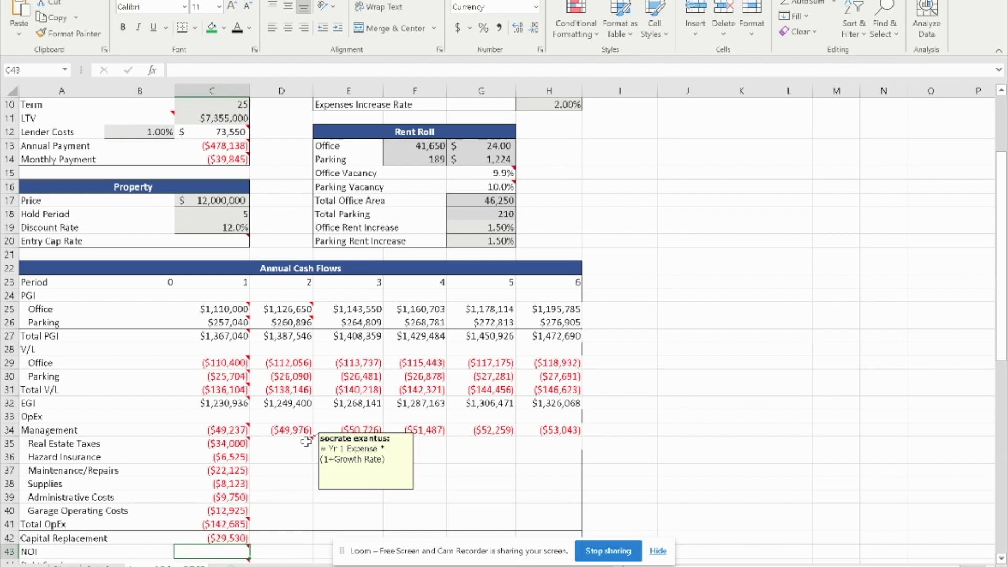
click(306, 443)
text(=)
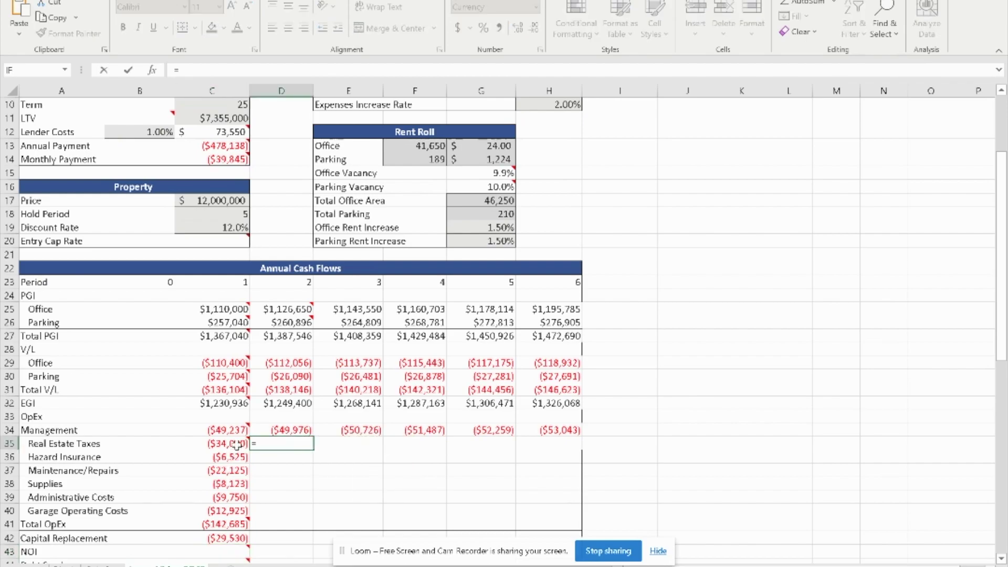
click(239, 444)
text(*)
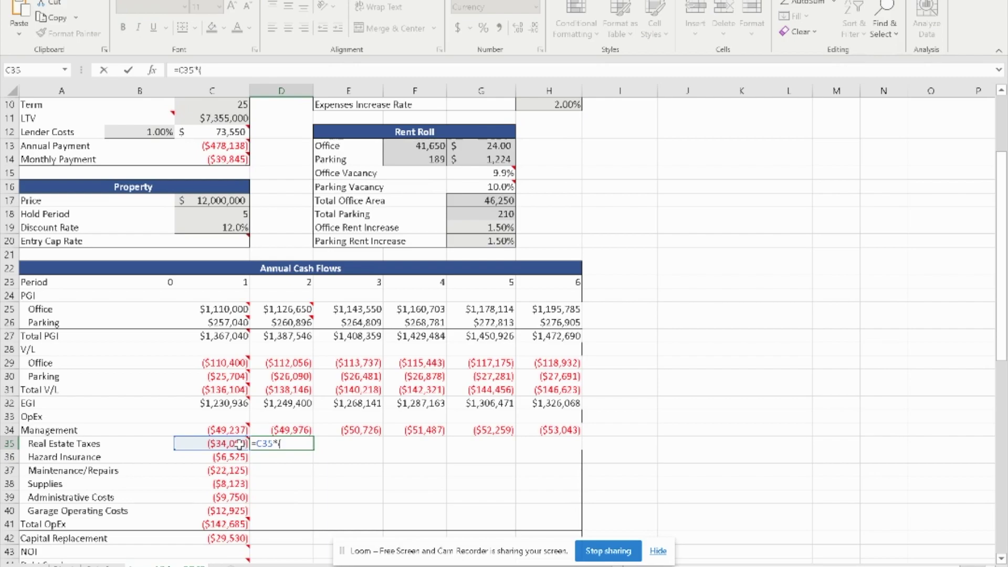
text((1+)
scroll(575, 223, up, 1)
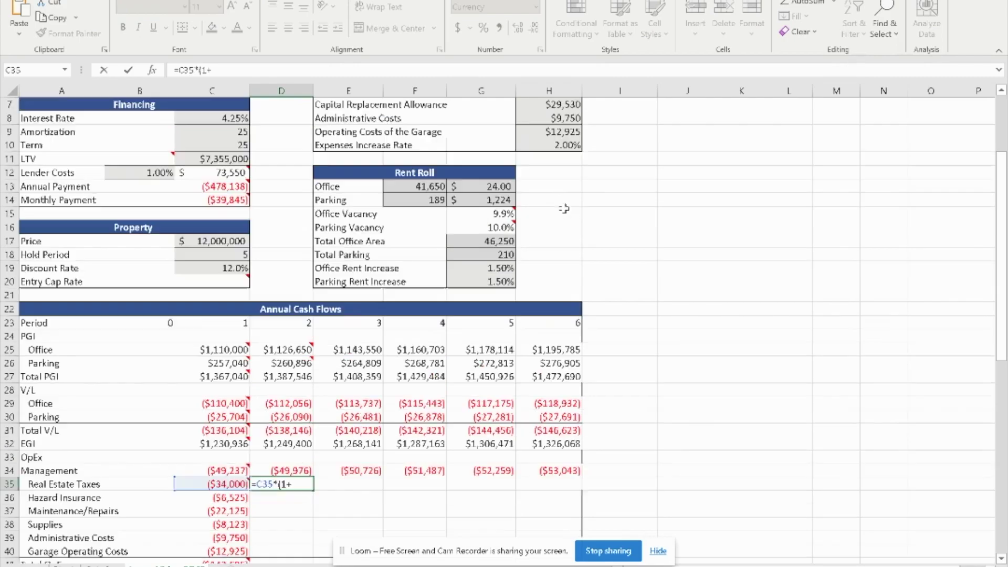
click(570, 144)
key(F4)
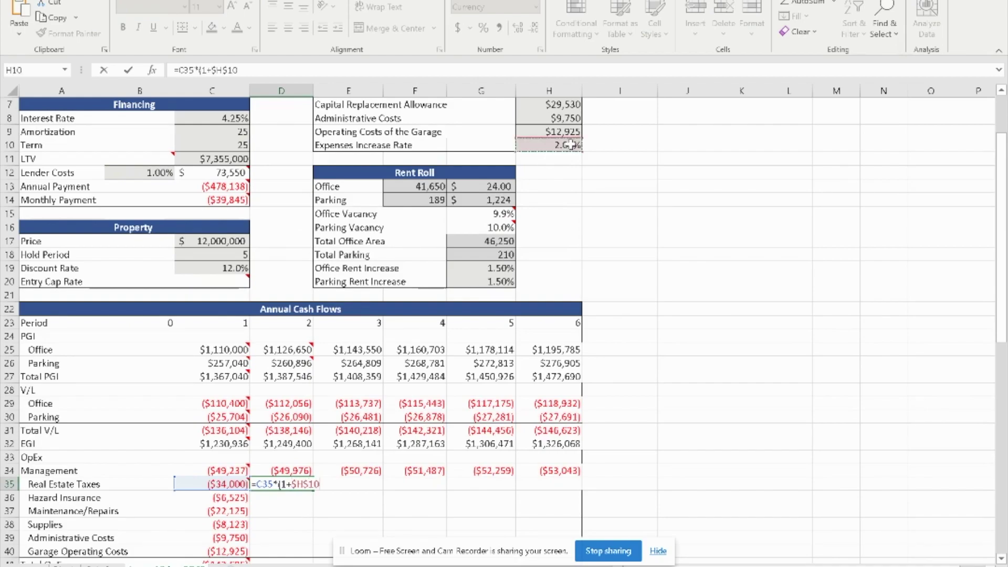
text())
key(Return)
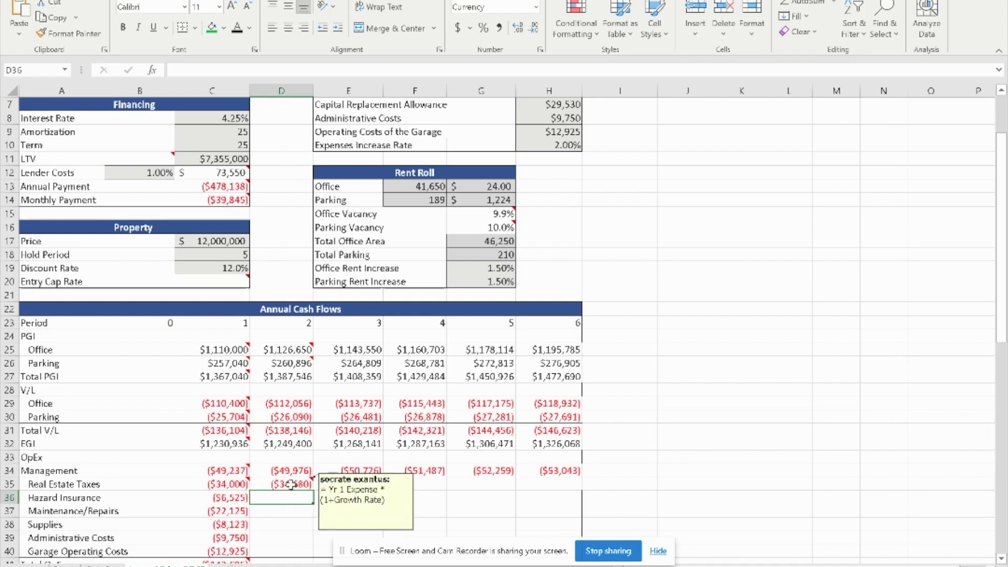
Switch the growth rate in the D35 Real Estate Taxes formula to the RE Tax increase rate, making it =C35*(1+$H$3).
scroll(416, 415, up, 2)
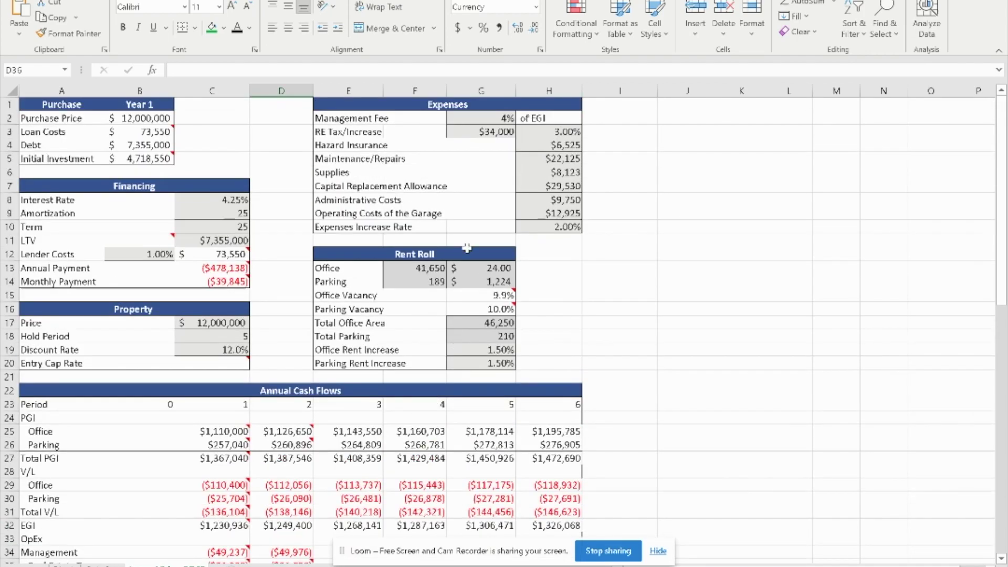
scroll(511, 142, down, 2)
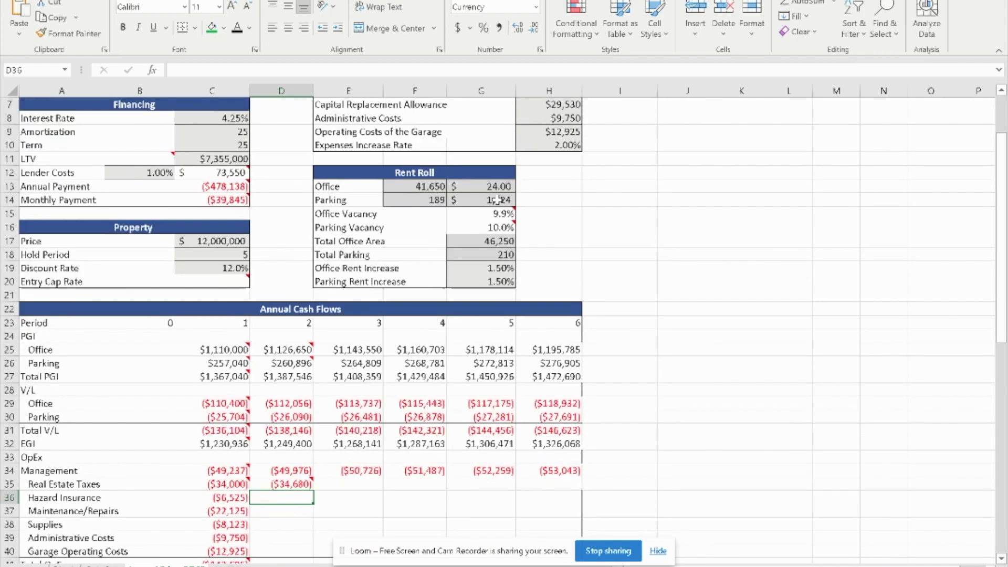
double_click(296, 486)
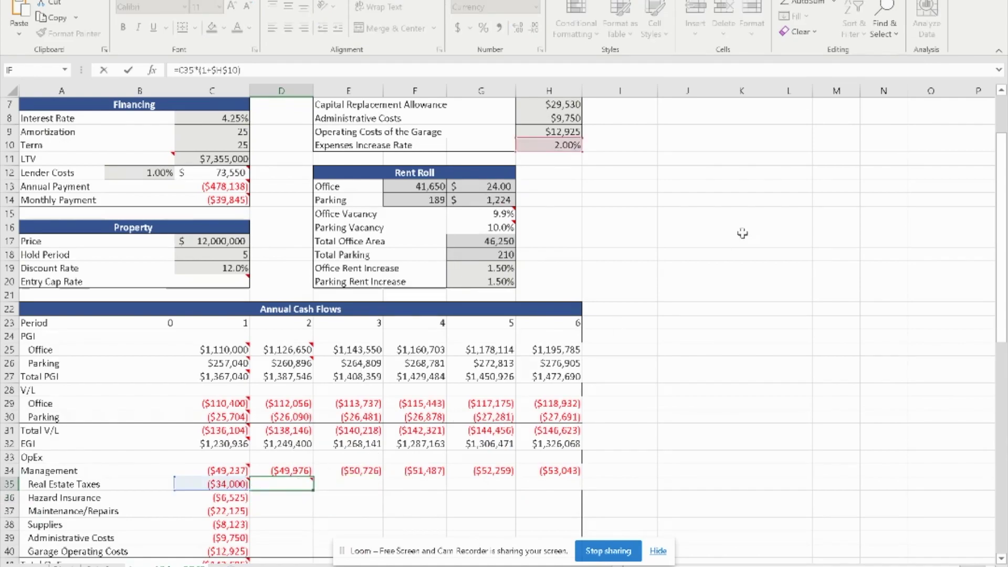
scroll(642, 200, up, 2)
drag(557, 227, 561, 138)
key(Return)
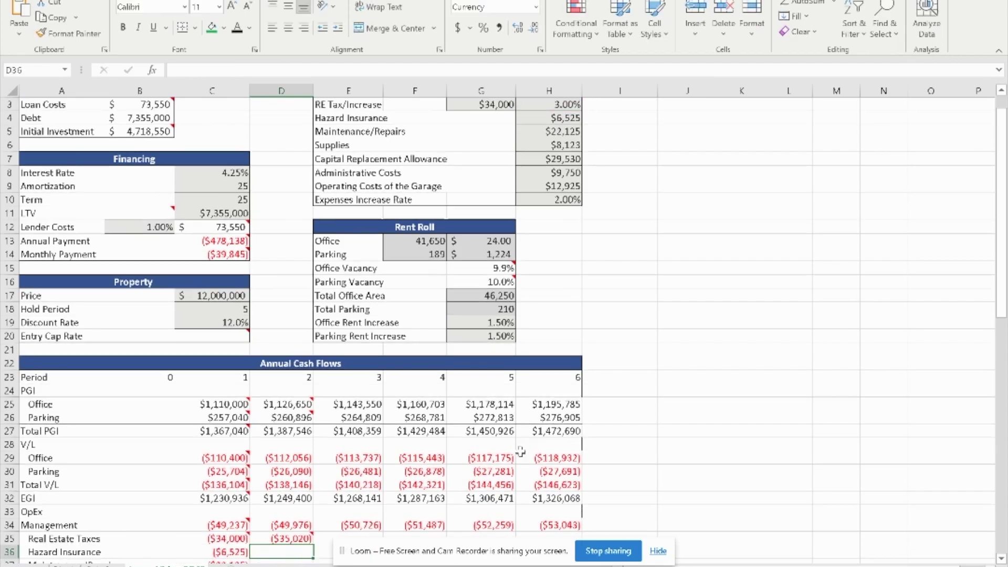
Fill the year 2 Real Estate Taxes formula across row 35 through year 6 in H35.
click(277, 535)
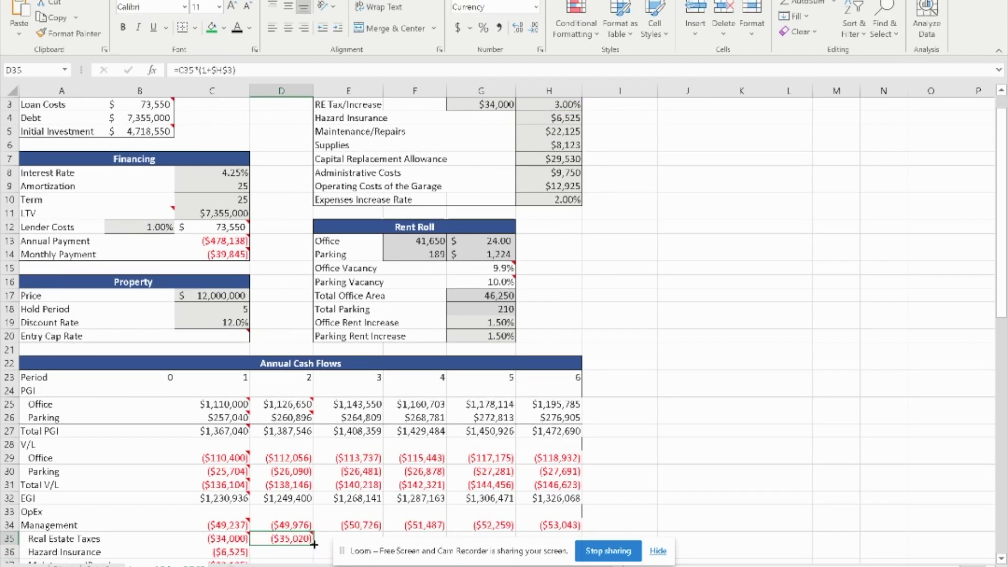
drag(313, 544, 560, 538)
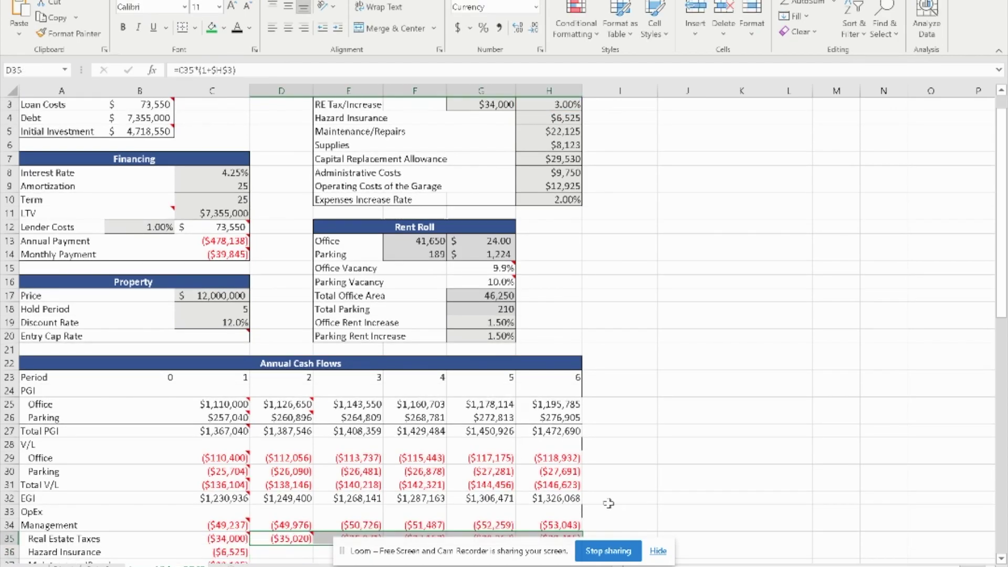
scroll(631, 487, down, 1)
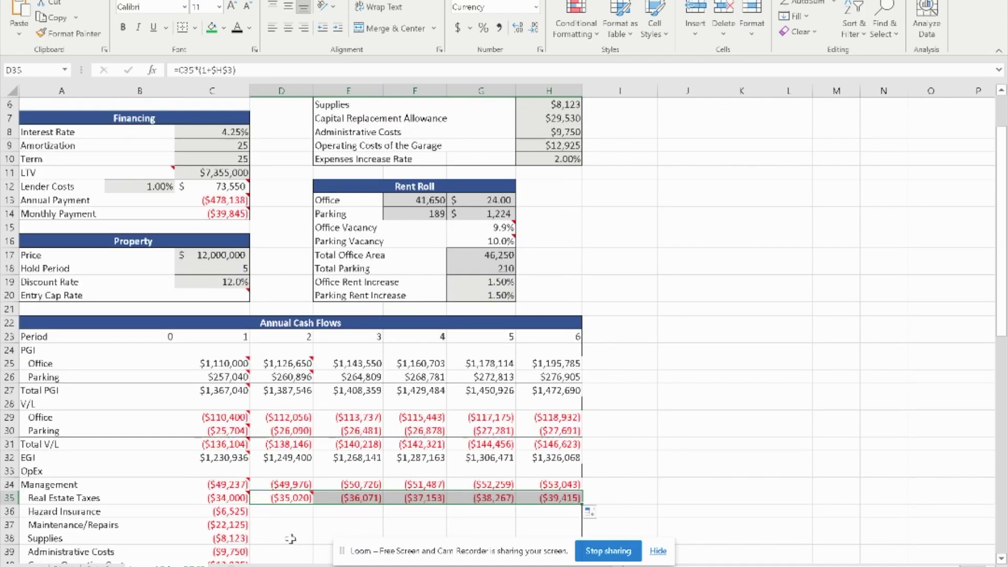
Calculate year 2 Hazard Insurance in D36 as =C36*(1+$H$10) and fill the formula across through year 6 in H36.
click(294, 533)
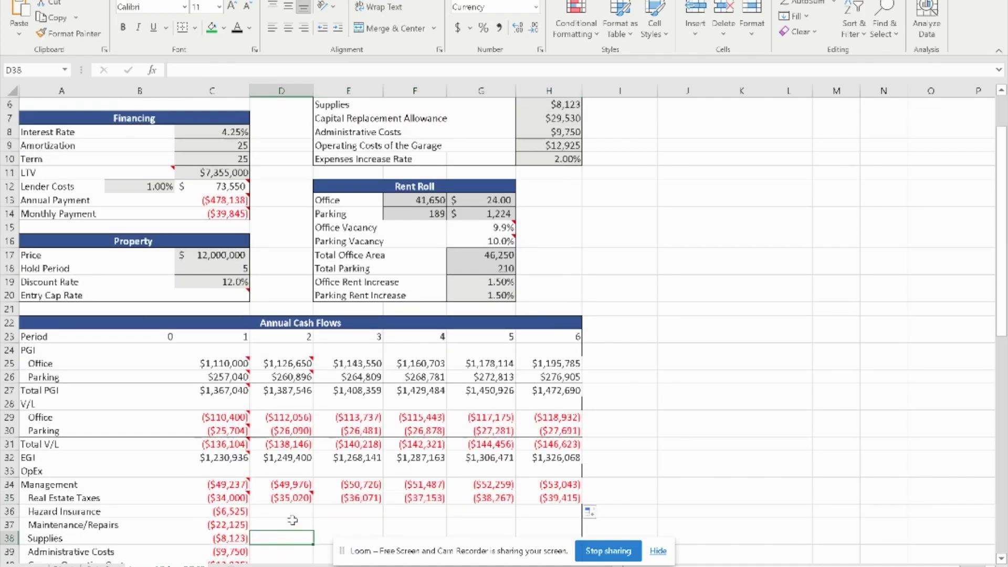
click(291, 510)
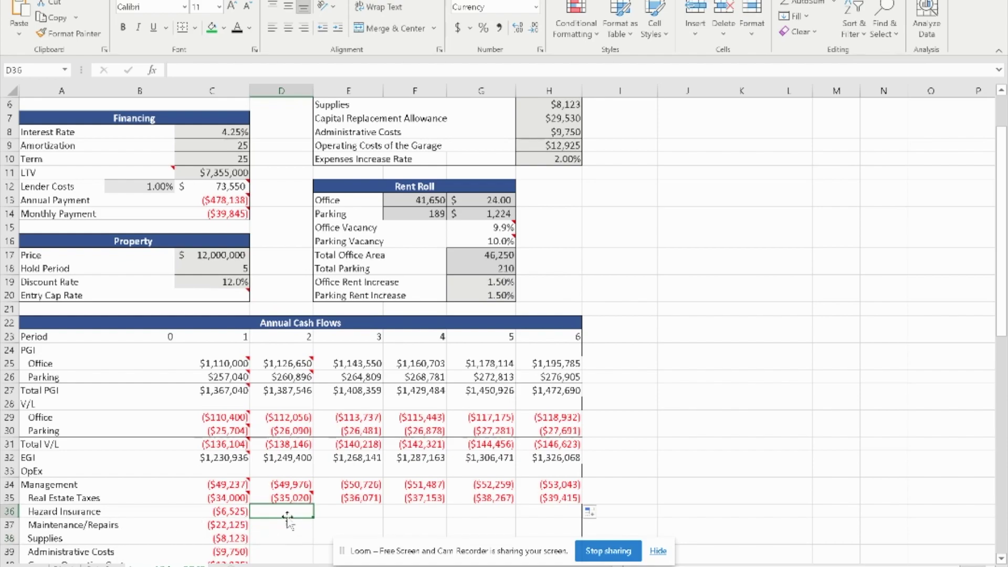
text(=)
click(235, 513)
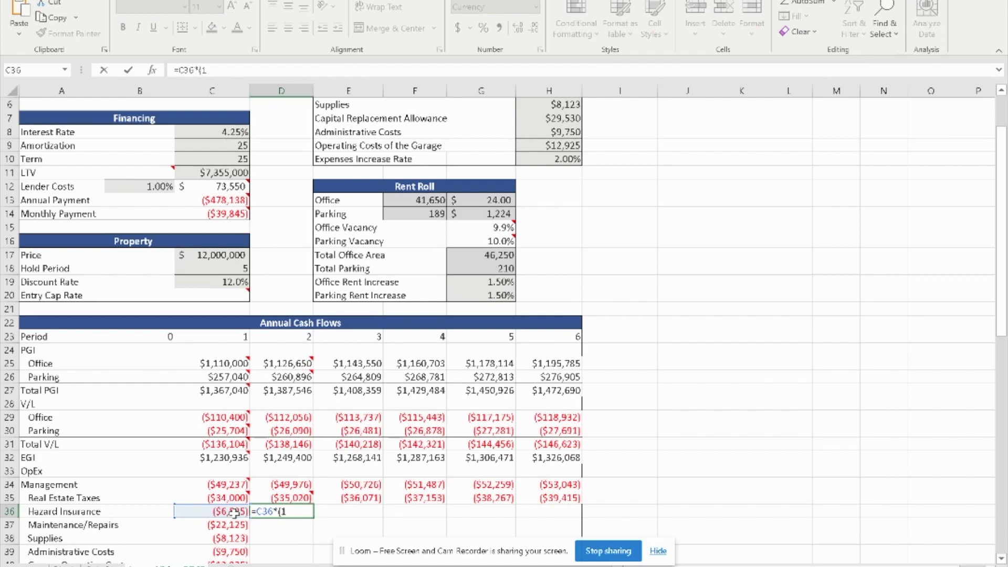
text(*(1+)
click(572, 160)
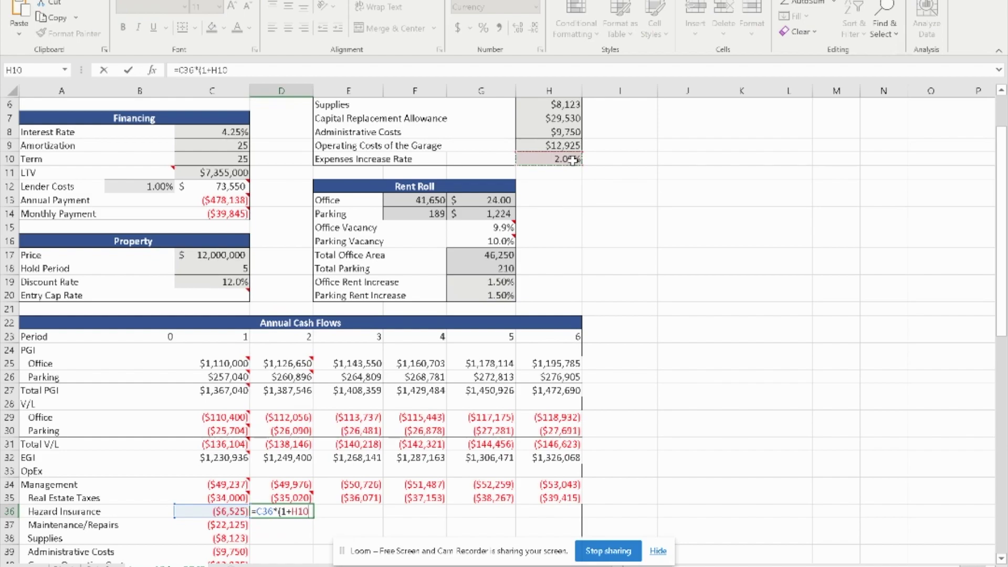
key(F4)
key(Return)
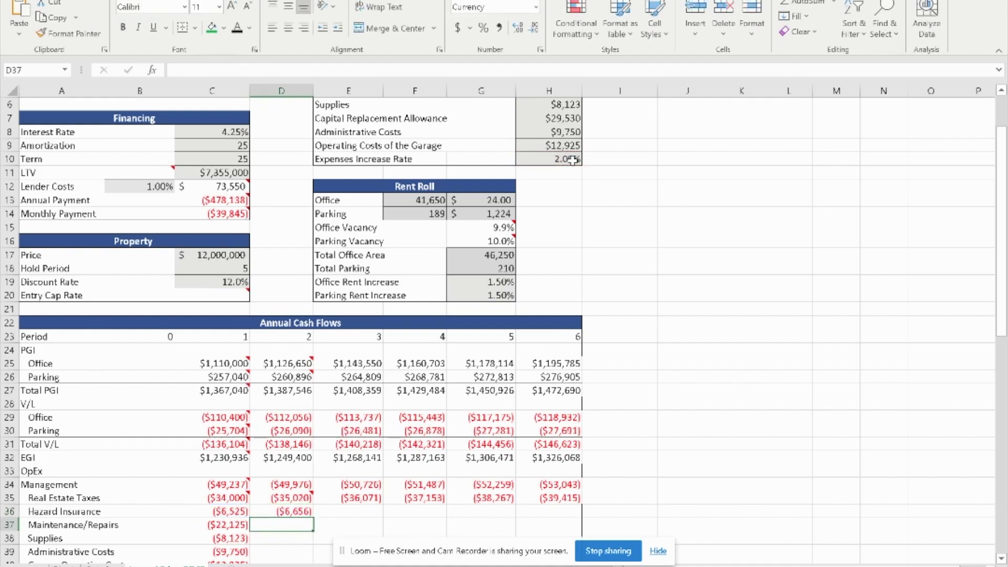
click(282, 513)
drag(313, 518, 561, 511)
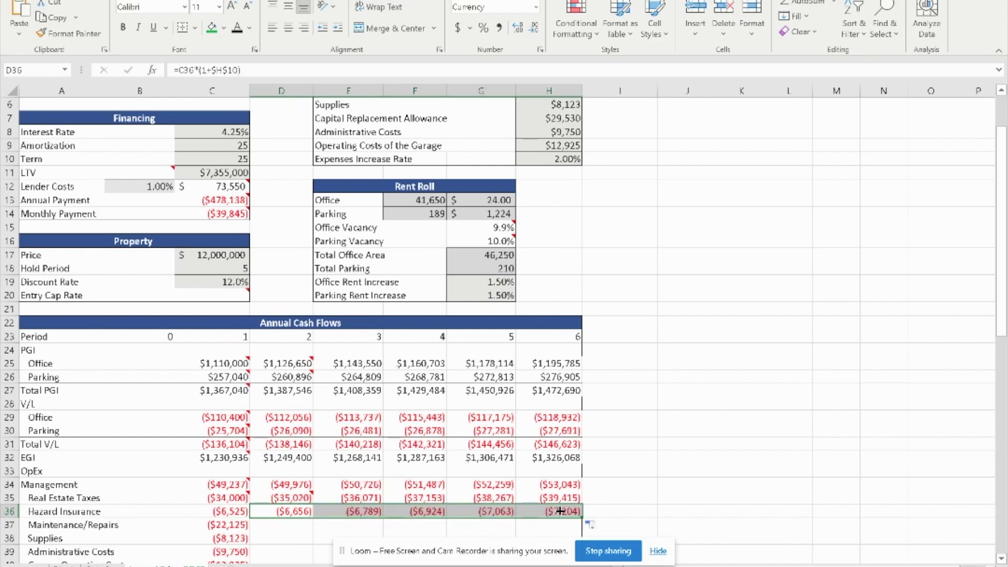
Calculate year 2 Maintenance/Repairs in D37 as =C37*(1+$H$10) and fill the formula across through year 6 in H37.
scroll(496, 507, down, 1)
click(294, 487)
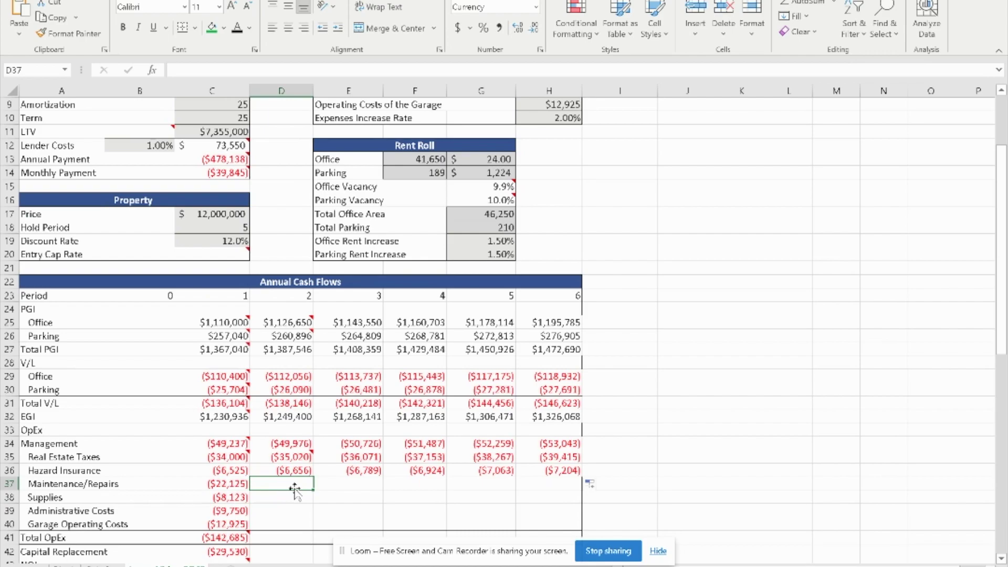
text(=)
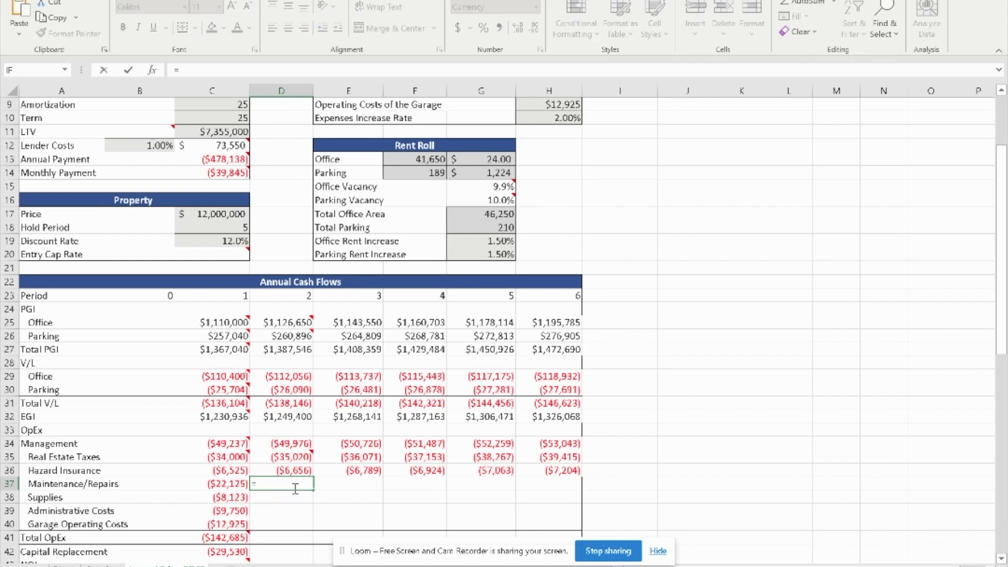
click(237, 483)
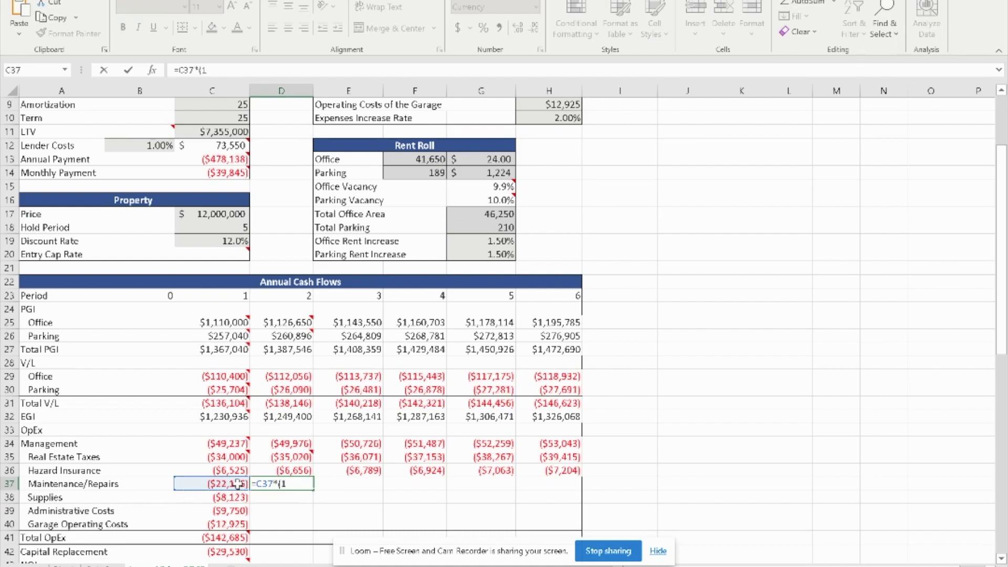
text(*(1+)
click(575, 116)
key(F4)
text())
key(Return)
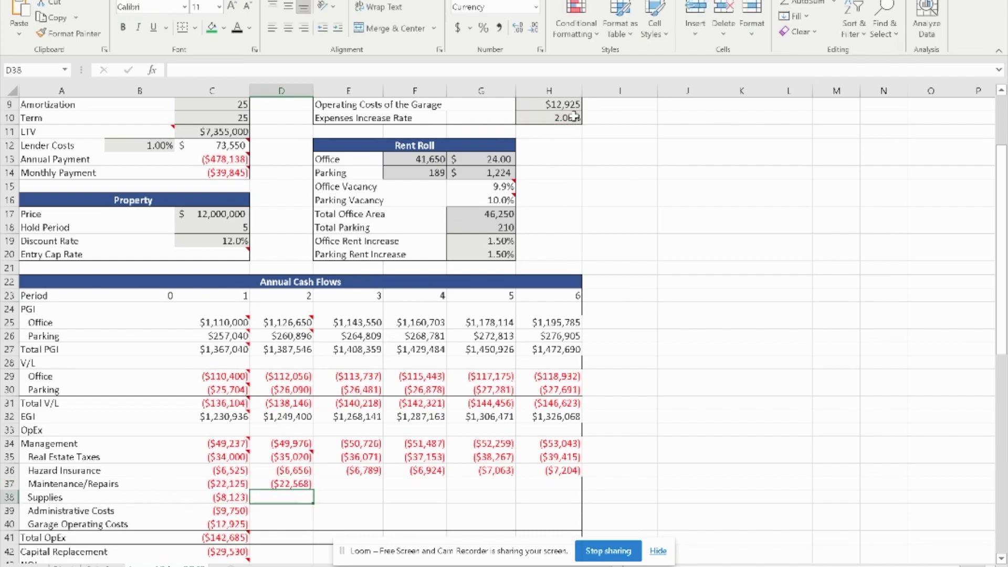
key(Up)
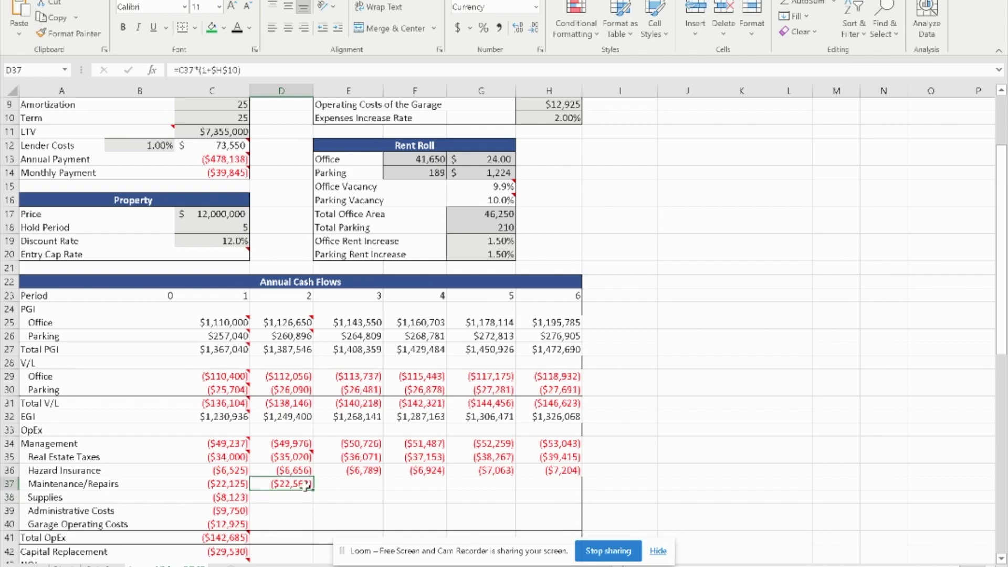
drag(314, 490, 578, 491)
Calculate year 2 Supplies in D38 as =C38*(1+$H$10) and fill the formula across through year 6 in H38.
click(285, 499)
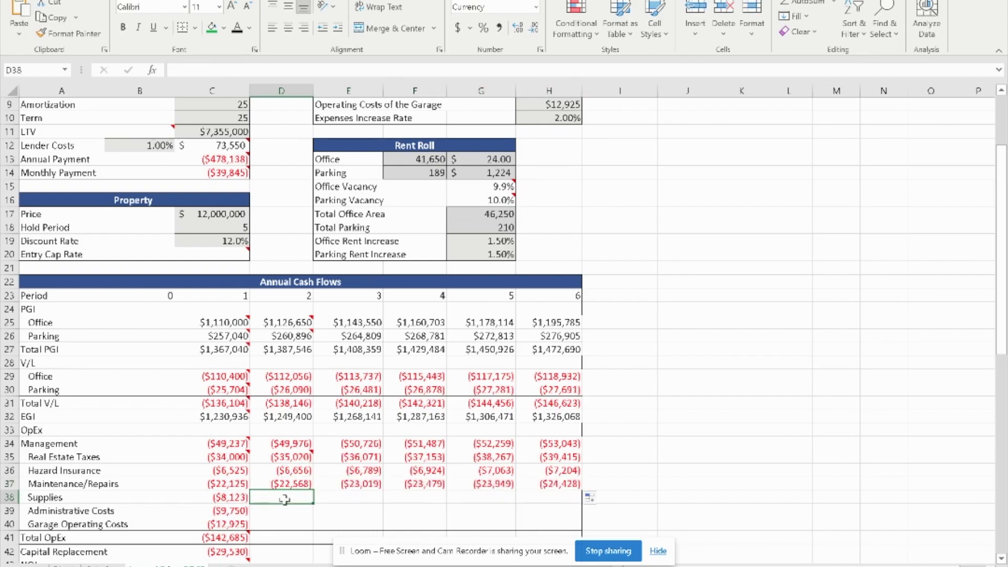
text(=)
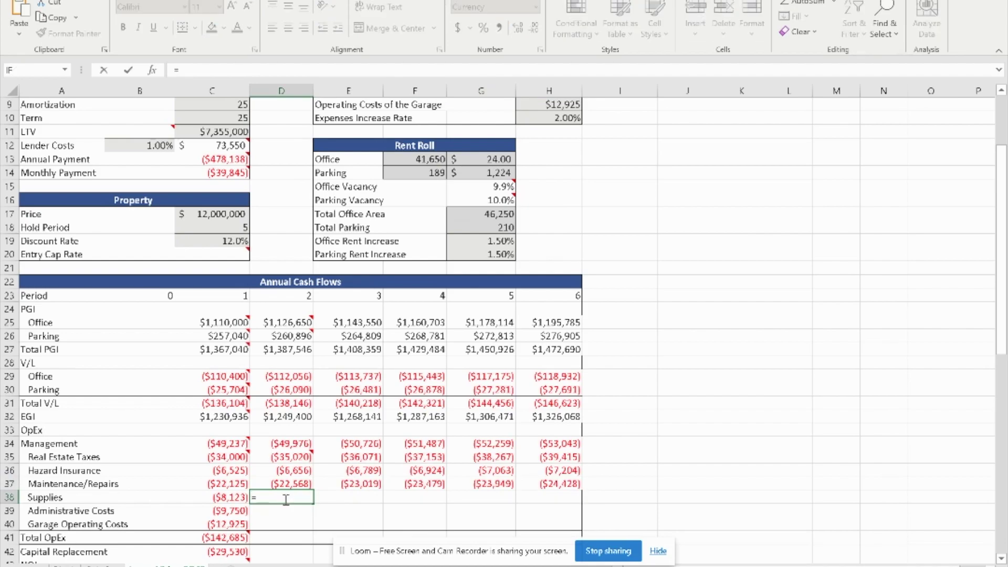
click(237, 498)
text(*)
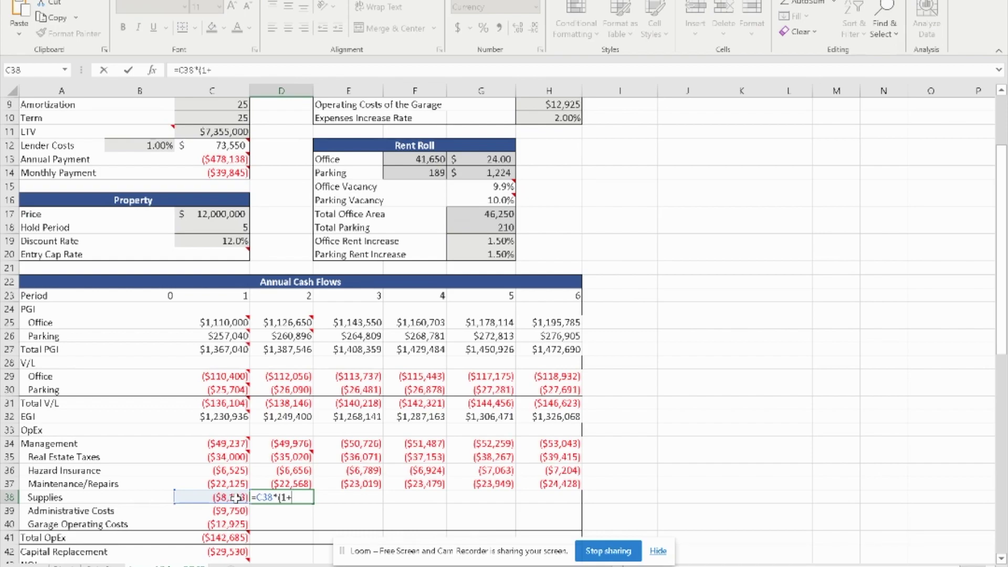
click(558, 118)
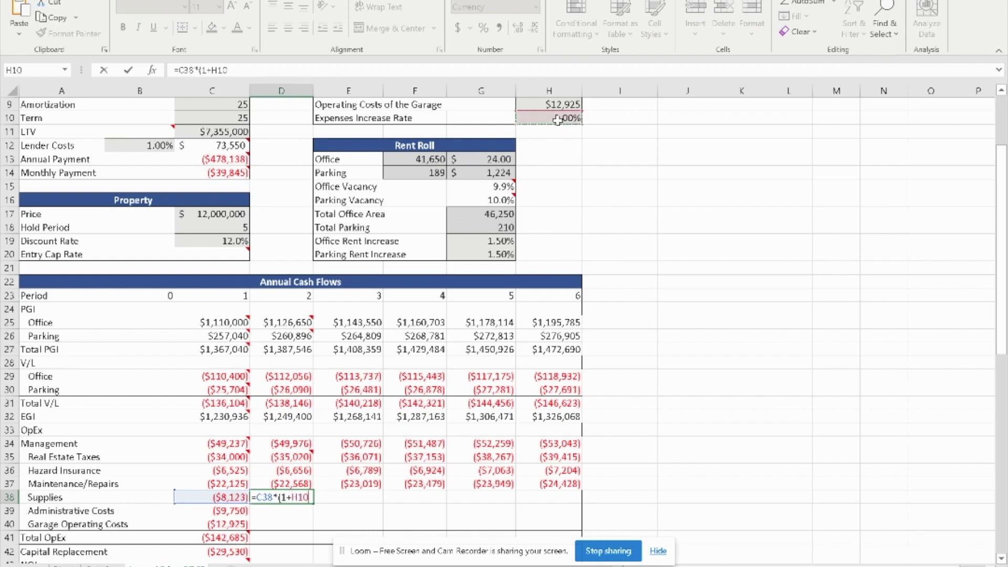
key(F4)
key(Return)
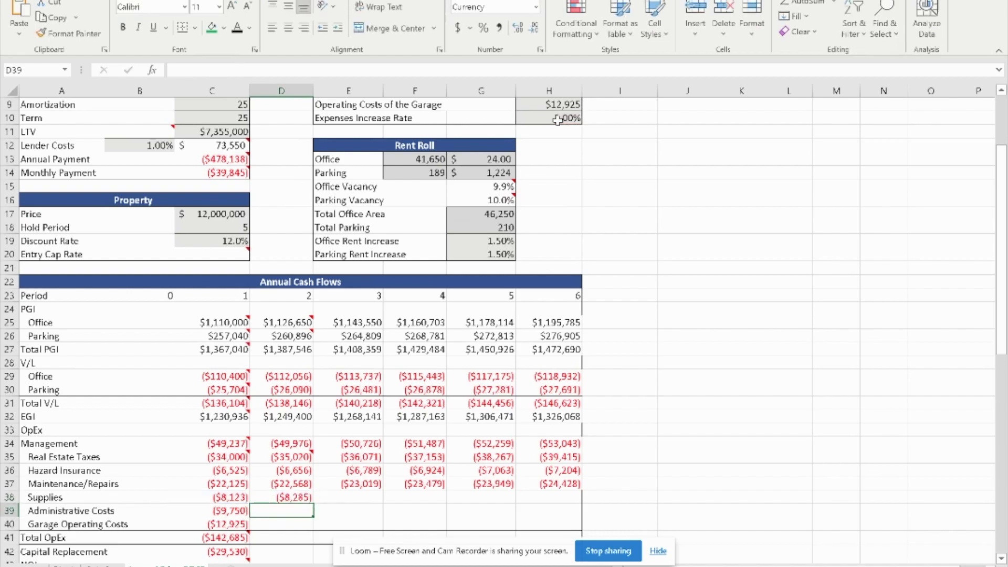
click(284, 499)
drag(314, 503, 560, 506)
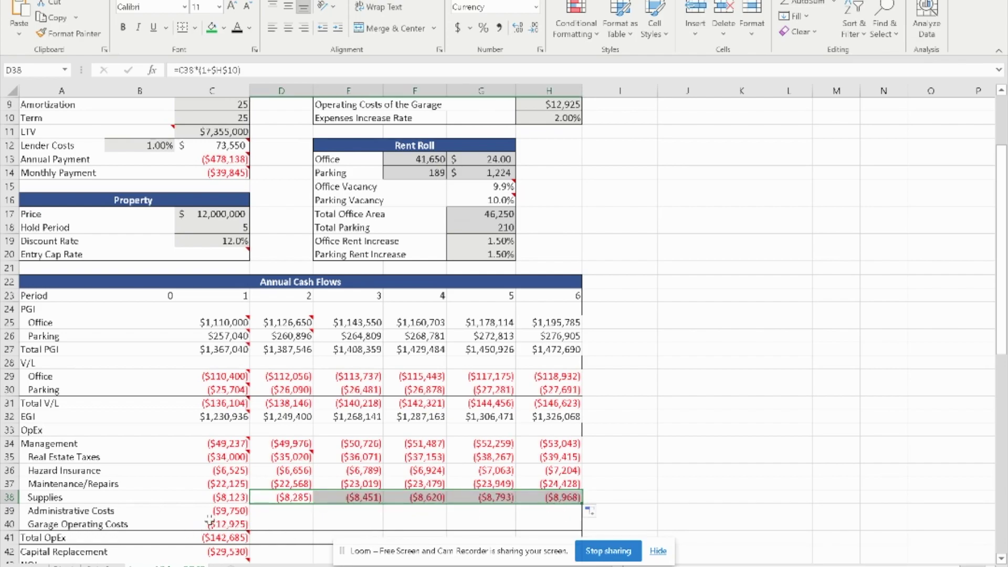
Calculate year 2 Administrative Costs in D39 as =C39*(1+$H$10) and fill the formula across through year 6 in H39.
click(284, 509)
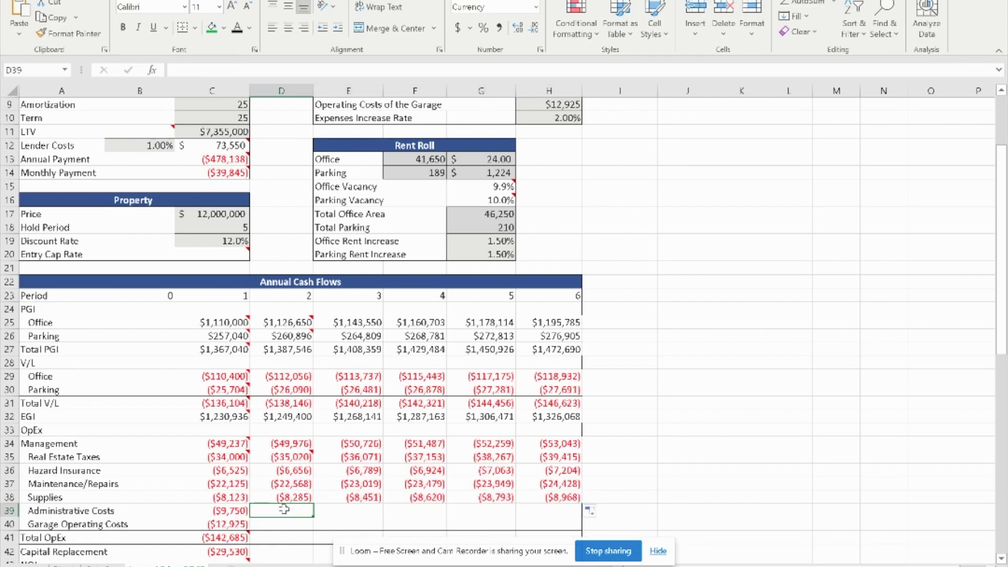
text(=)
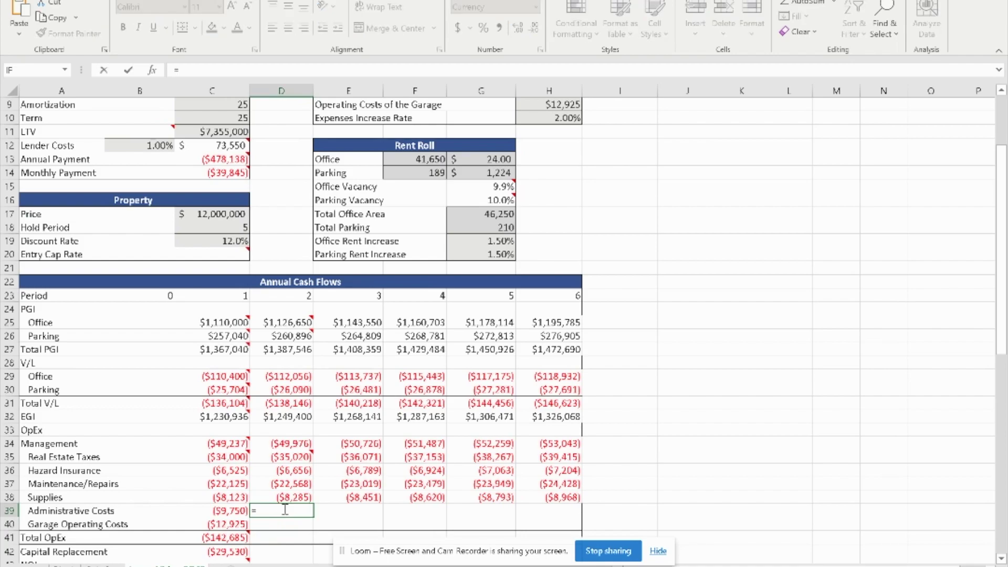
click(236, 510)
text(*)
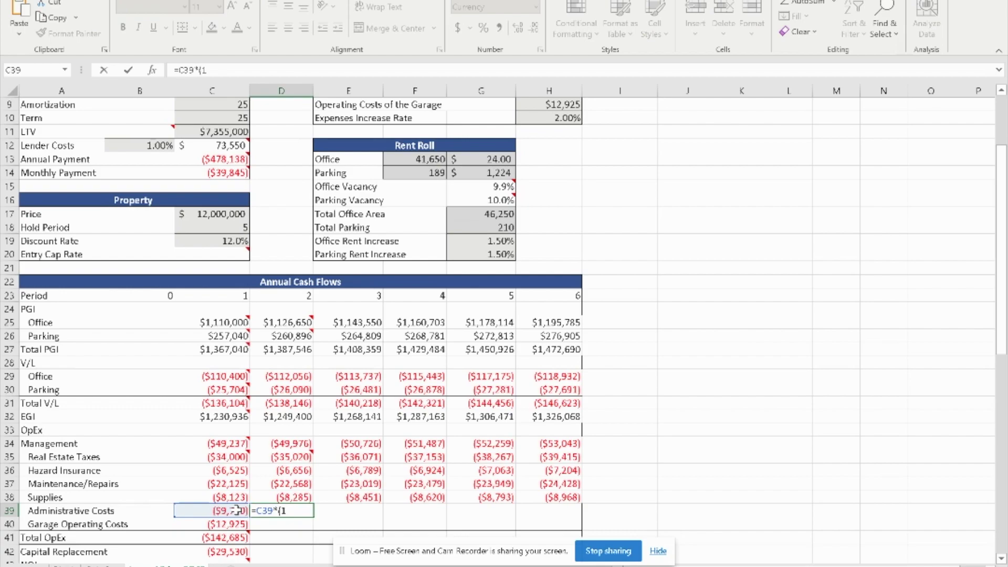
text((1+)
click(570, 119)
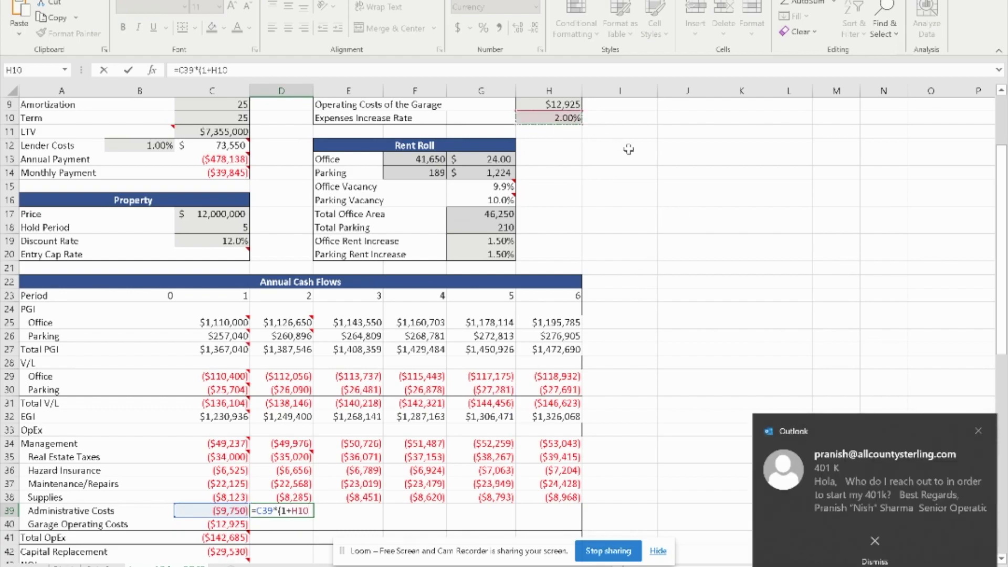
key(F4)
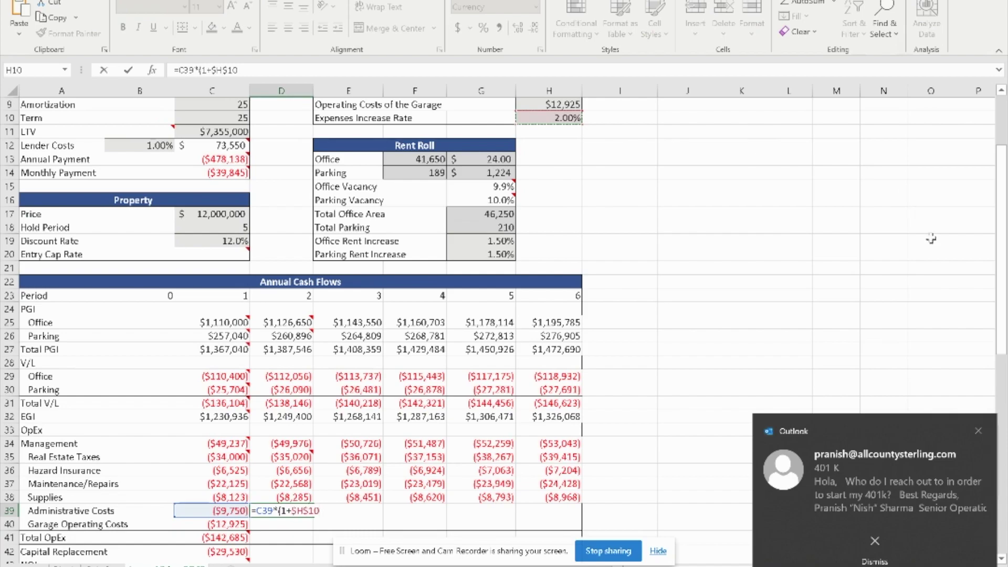
click(869, 551)
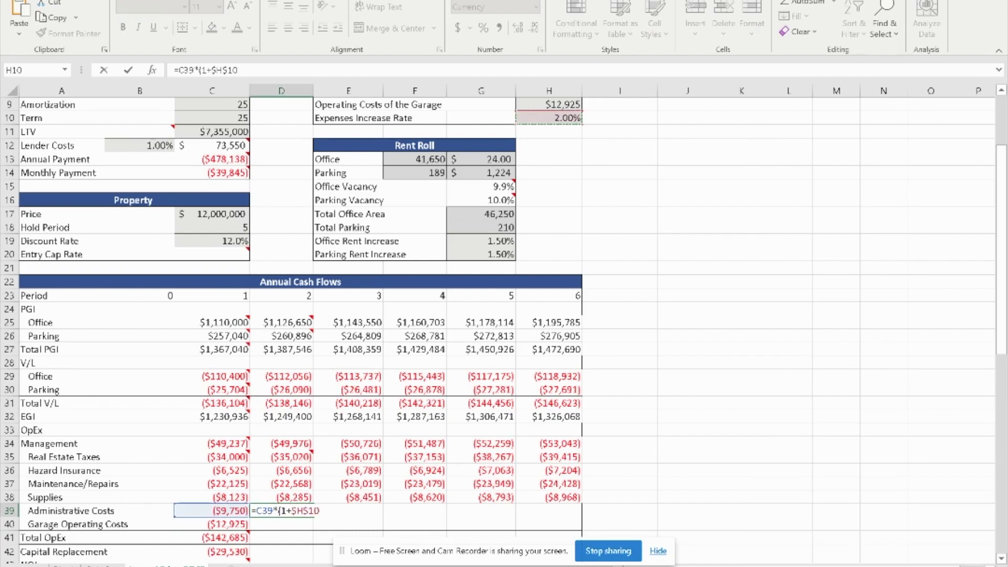
text())
key(Return)
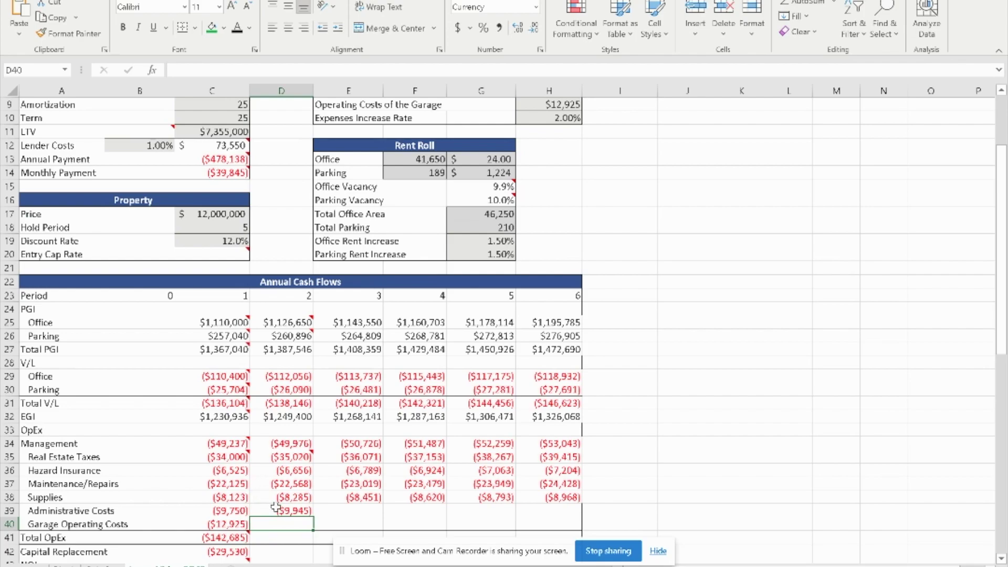
click(303, 513)
drag(310, 517, 562, 518)
Calculate year 2 Garage Operating Costs in D40 by growing C40 at the locked Expenses Increase Rate in H10, and fill the row through H40.
click(286, 525)
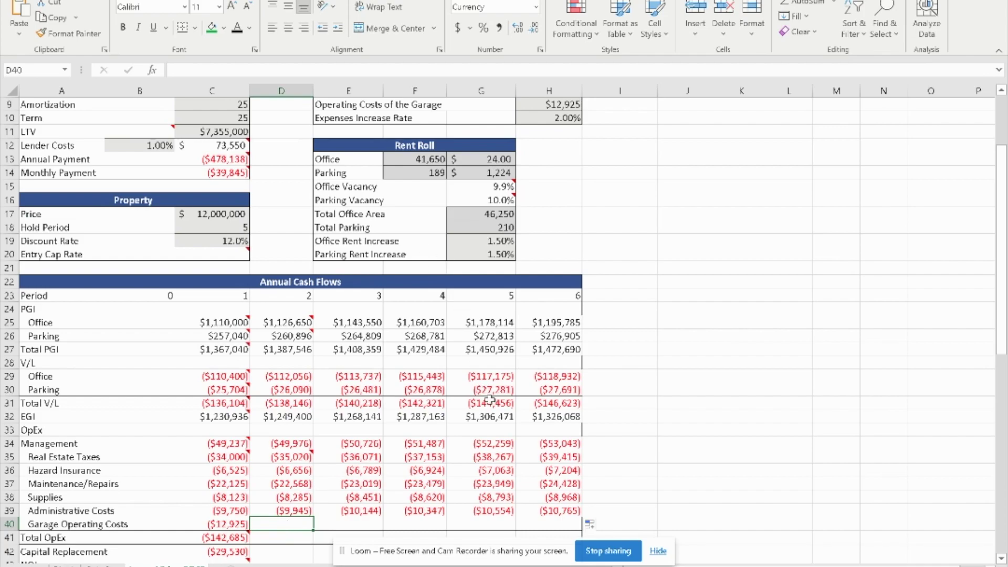
text(=)
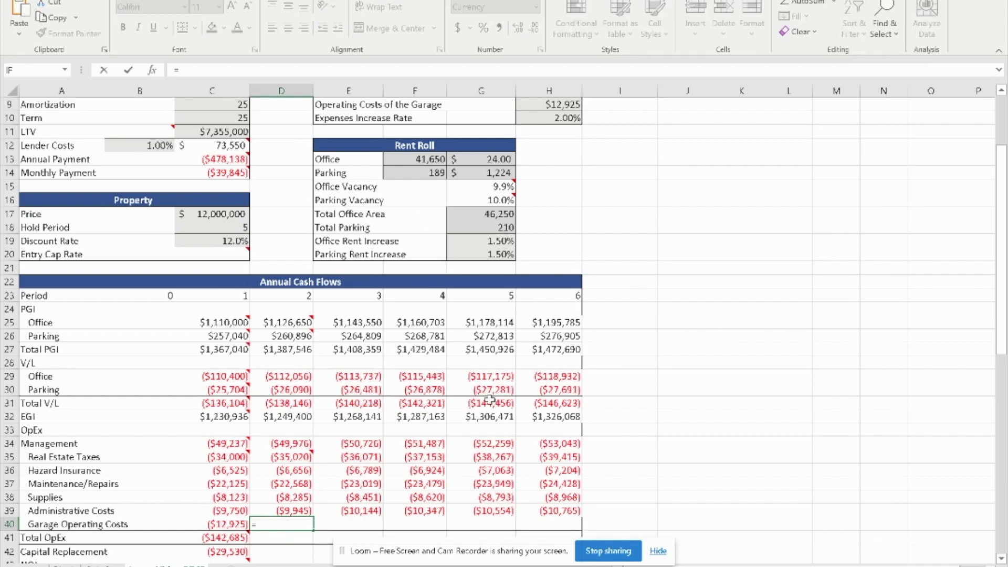
click(236, 524)
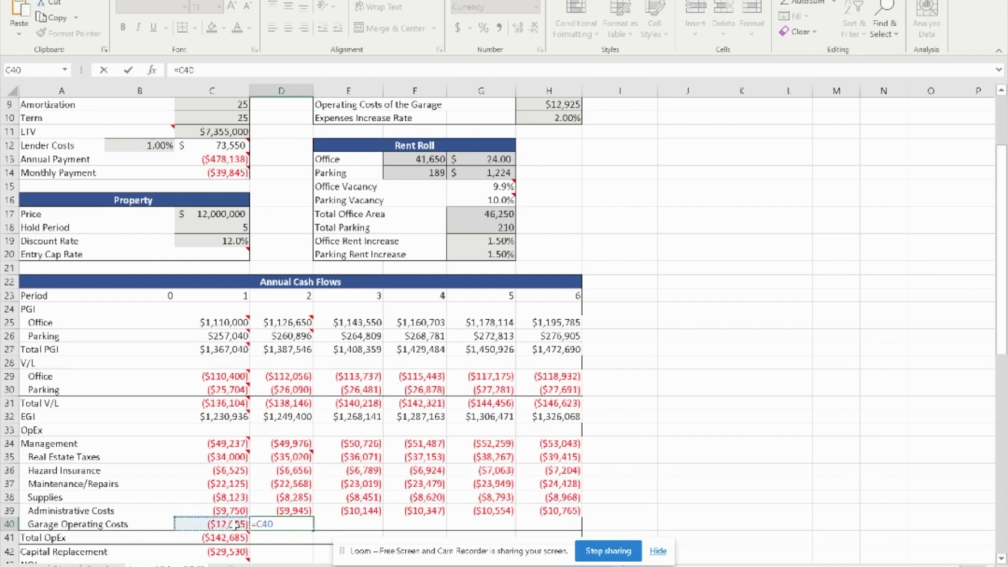
text(*(1+)
click(571, 119)
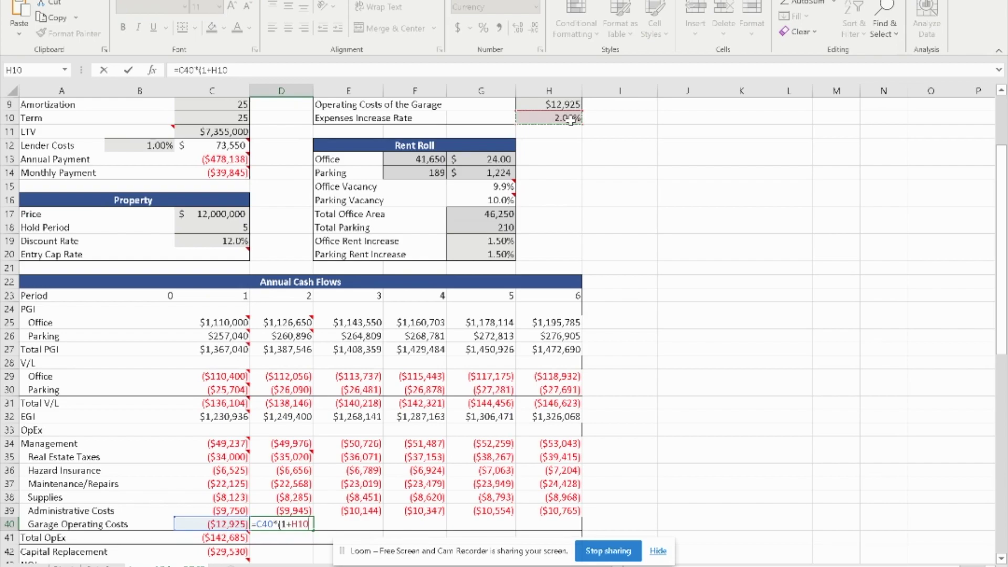
key(Return)
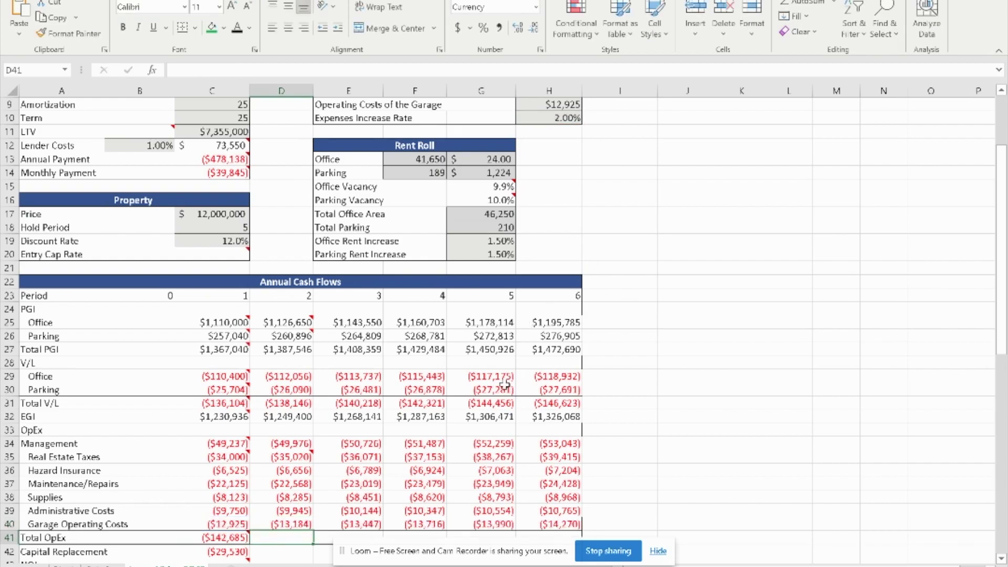
Check the year 1 Total OpEx formula =SUM(C34:C40) in C41 and fill it across row 41 through year 6 in H41.
scroll(535, 428, down, 1)
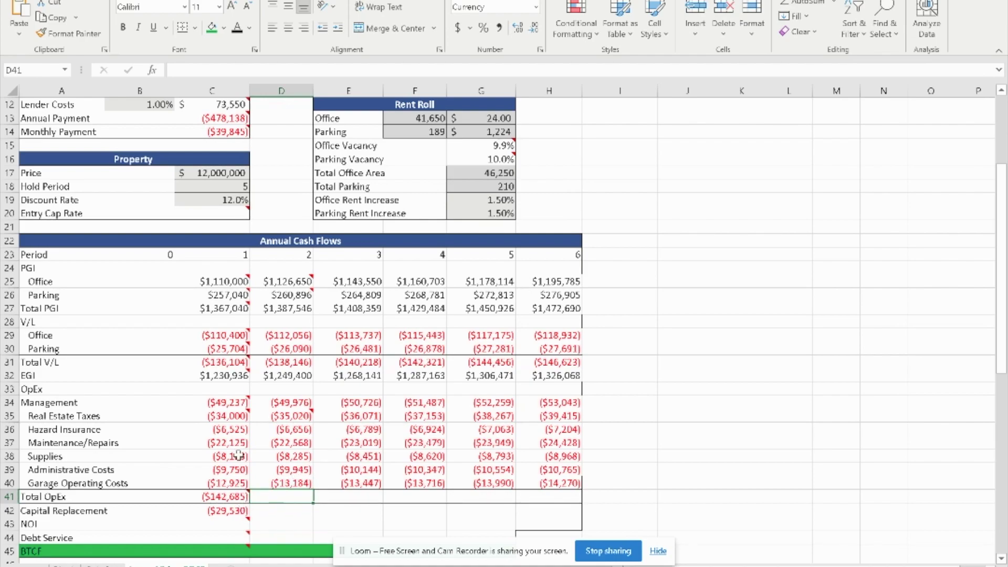
click(231, 499)
key(F2)
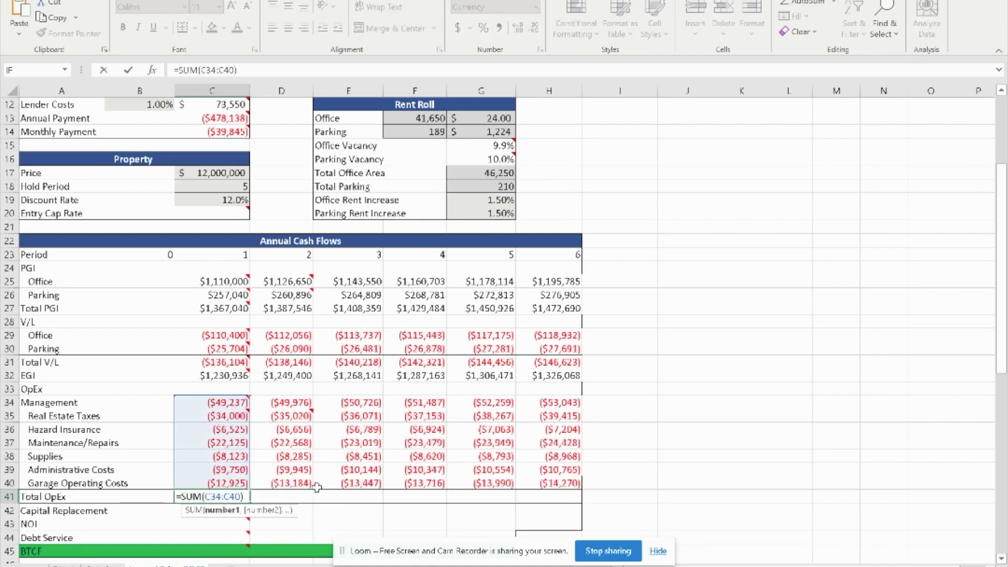
key(Return)
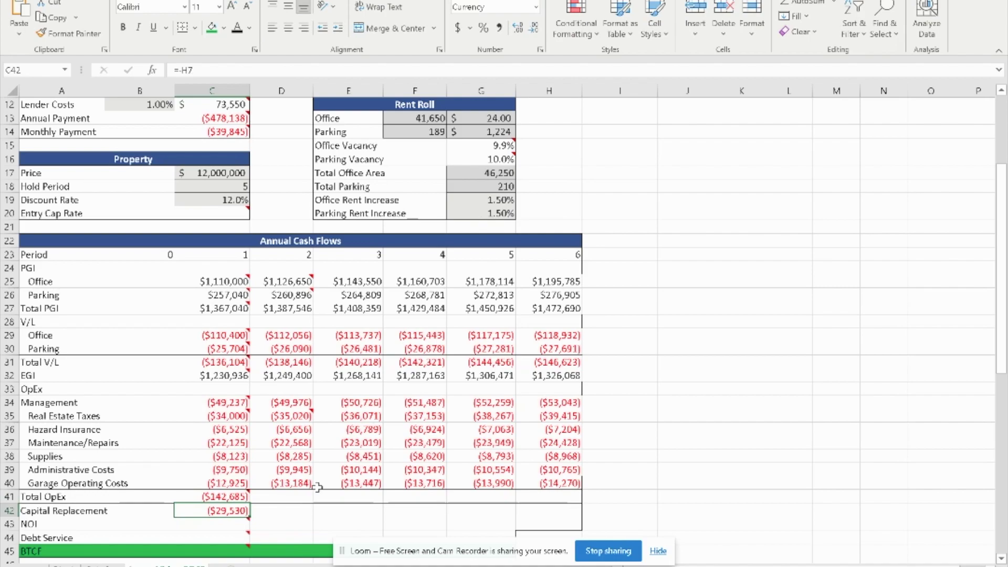
click(232, 496)
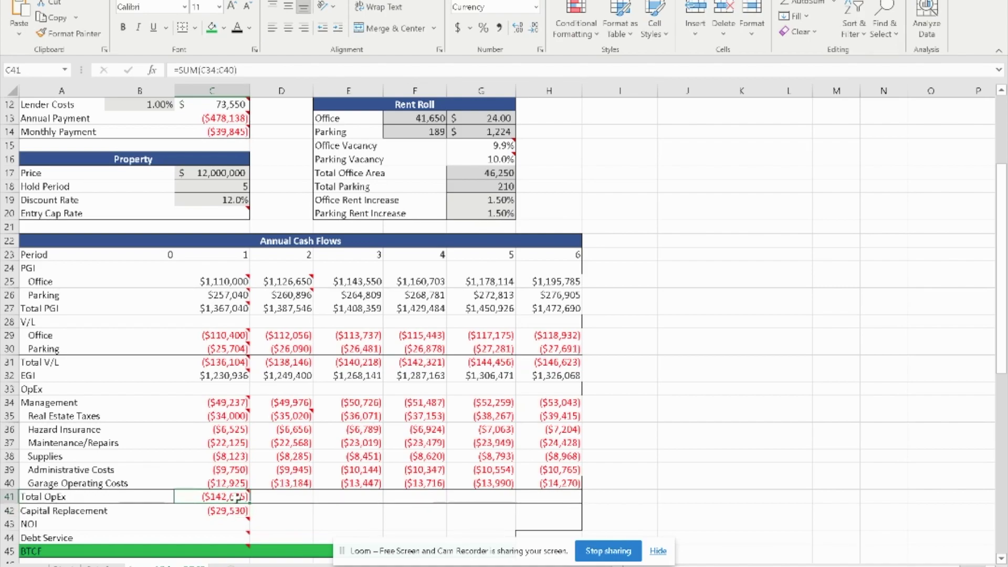
drag(249, 503, 566, 494)
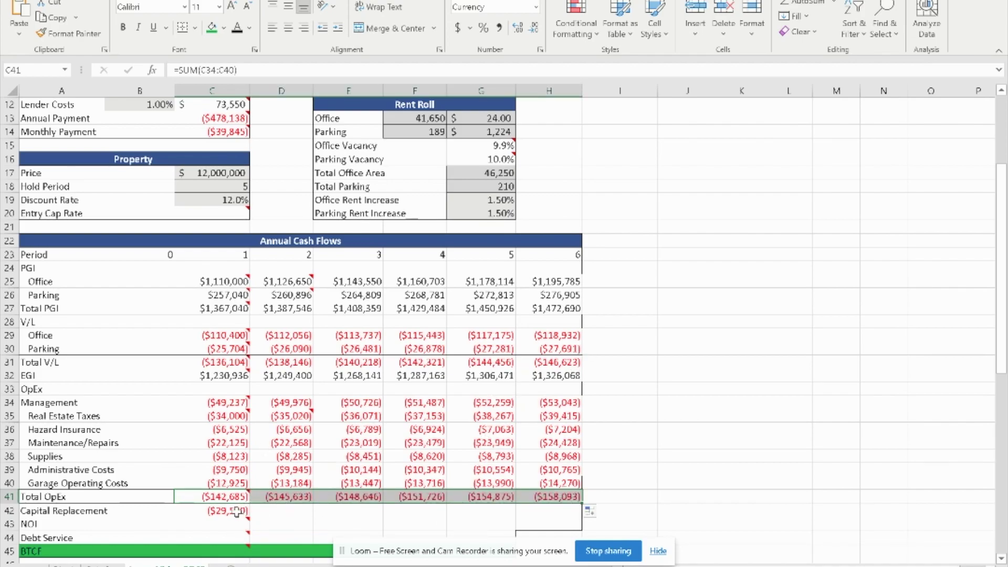
Calculate year 2 Capital Replacement in D42 as =C42*(1+H10) and fill the formula across through year 6 in H42.
click(213, 514)
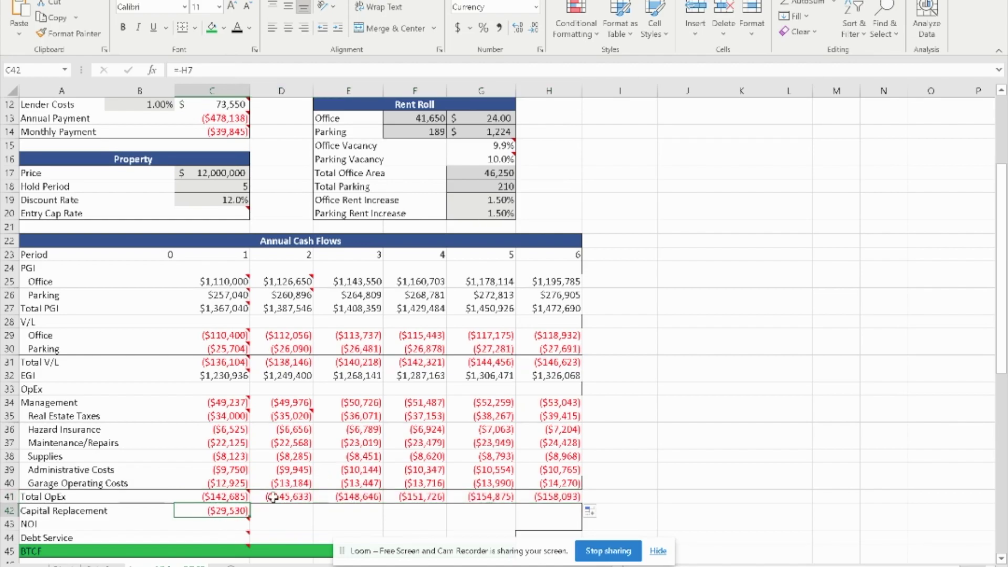
scroll(430, 300, up, 3)
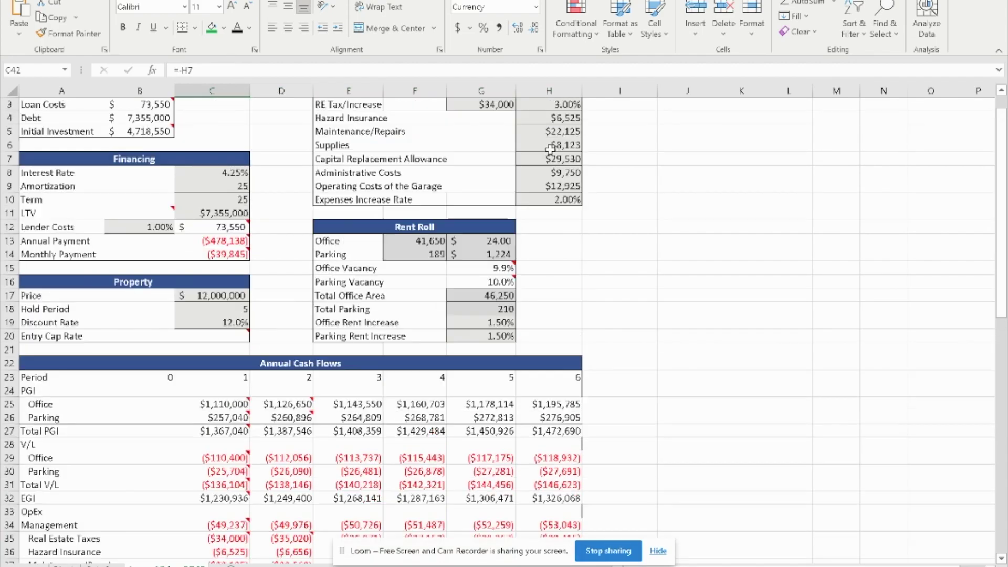
scroll(563, 207, down, 2)
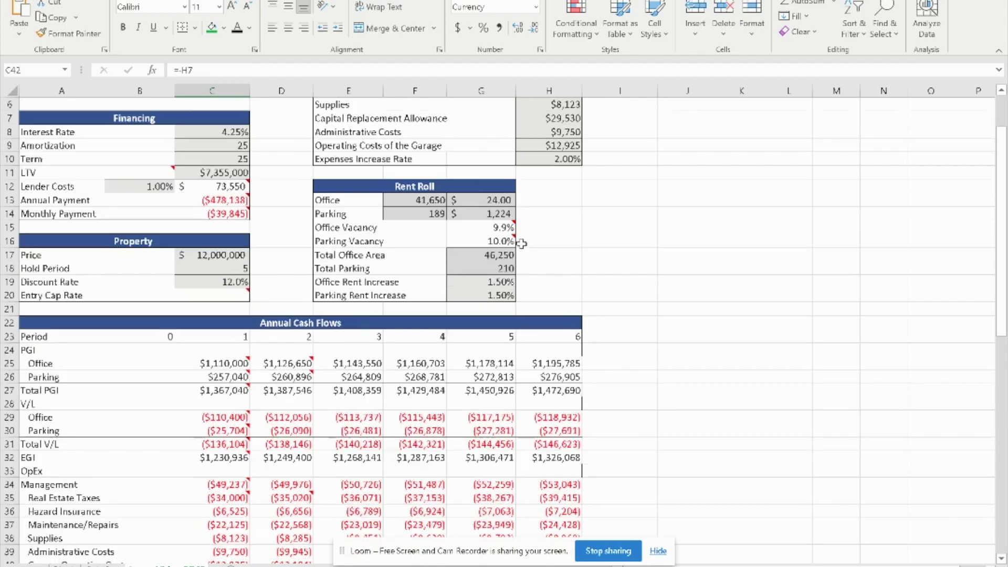
scroll(264, 546, down, 1)
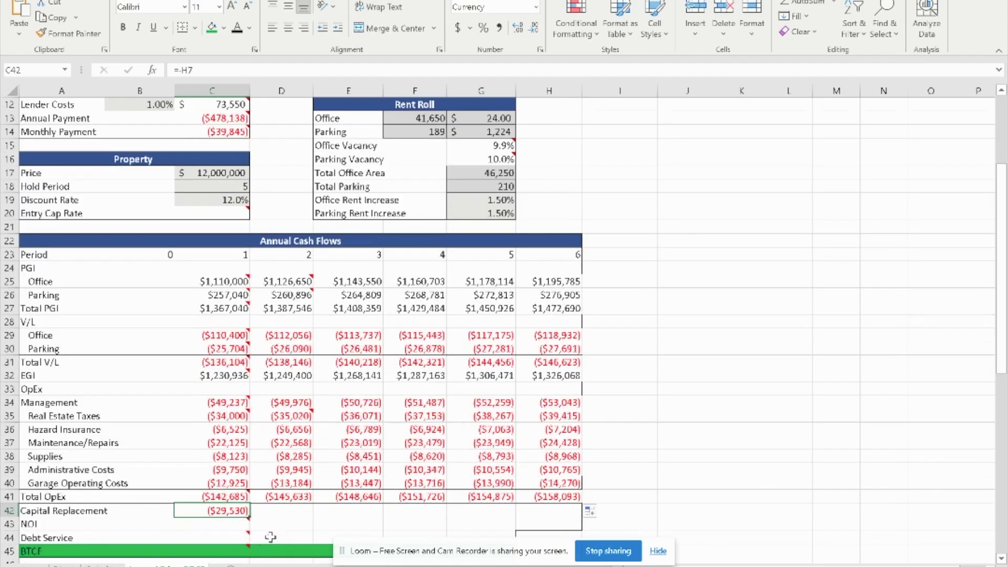
click(283, 510)
text(=)
click(218, 512)
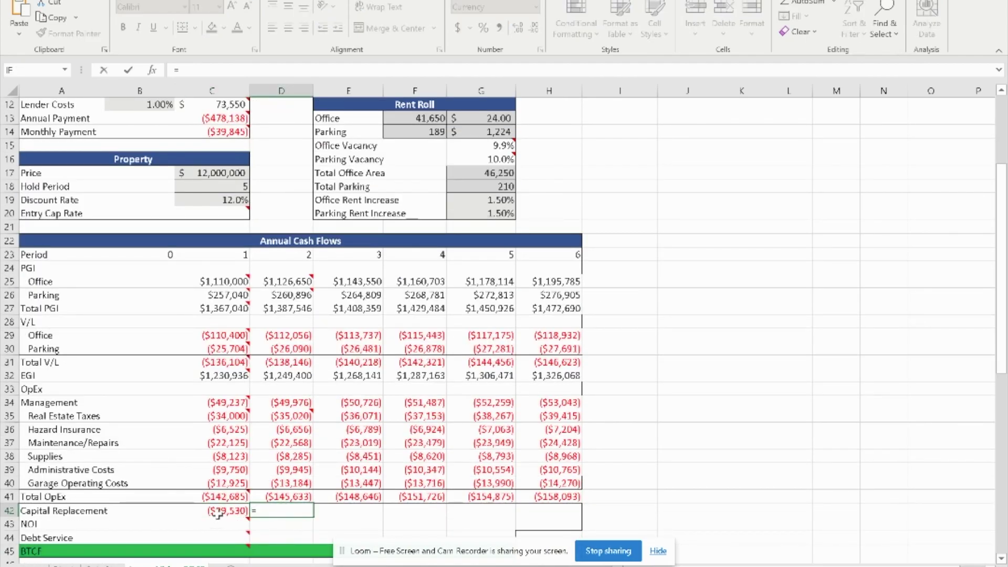
text(*(1)
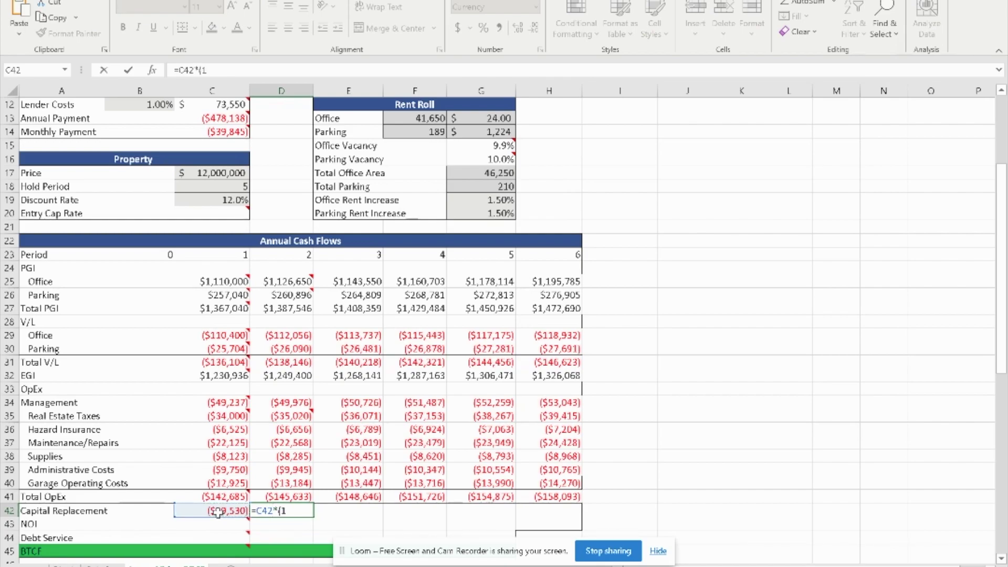
text(+)
scroll(688, 183, up, 1)
scroll(688, 182, up, 1)
click(562, 159)
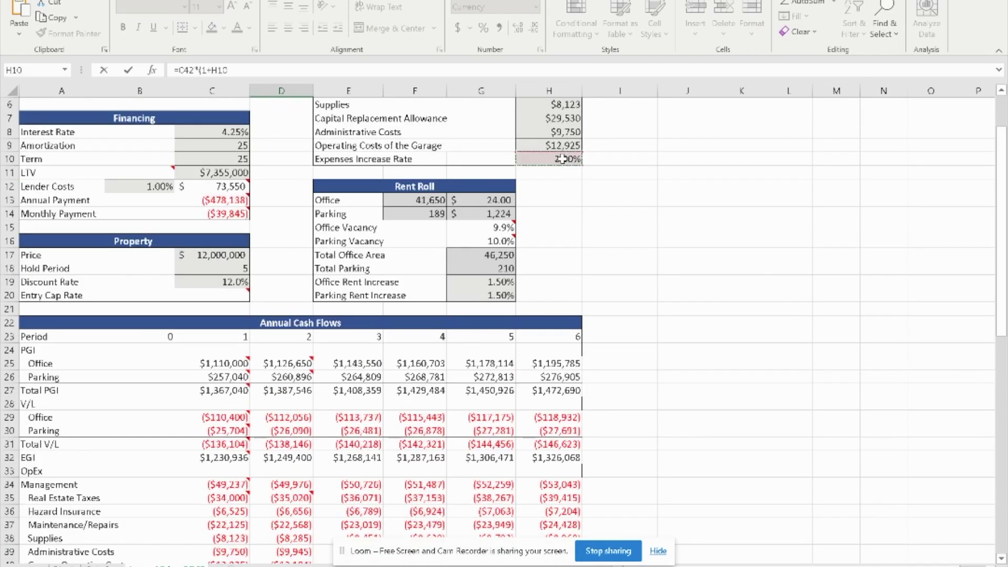
key(Return)
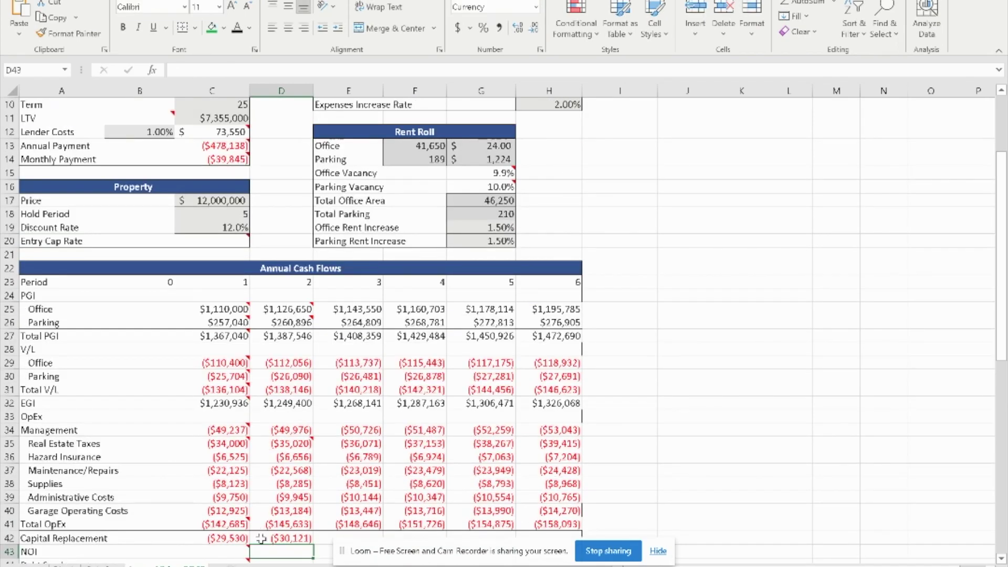
click(283, 538)
drag(333, 543, 571, 535)
Calculate year 1 NOI in C43 as =SUM(C32,C41,C42) and fill the formula across through year 6 in H43.
scroll(611, 475, down, 2)
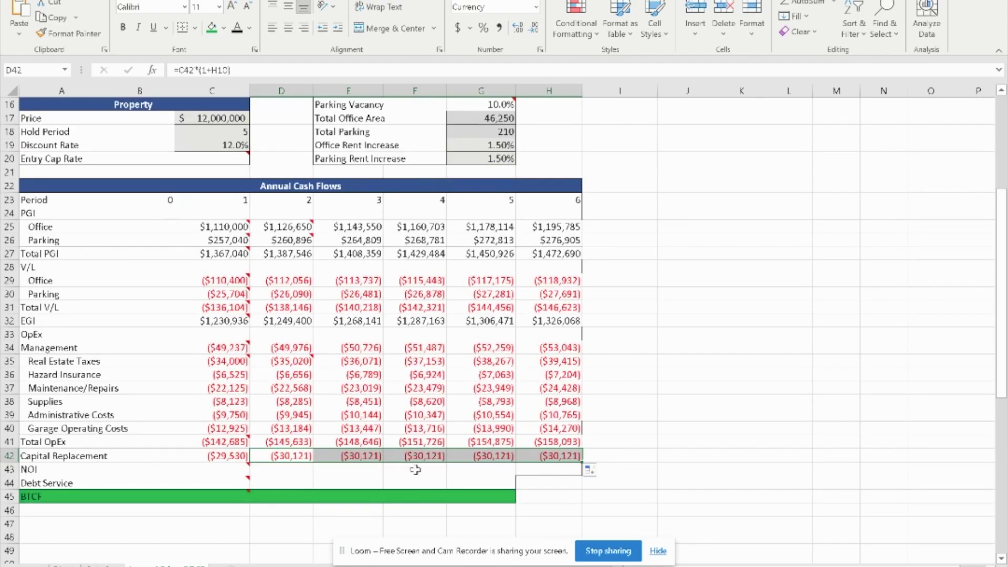
click(226, 468)
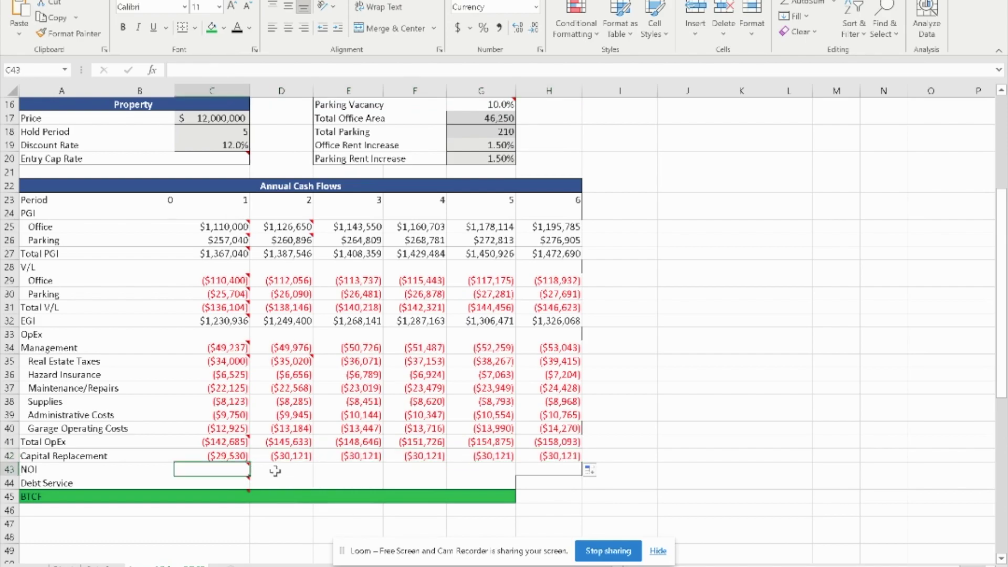
mouse_move(223, 468)
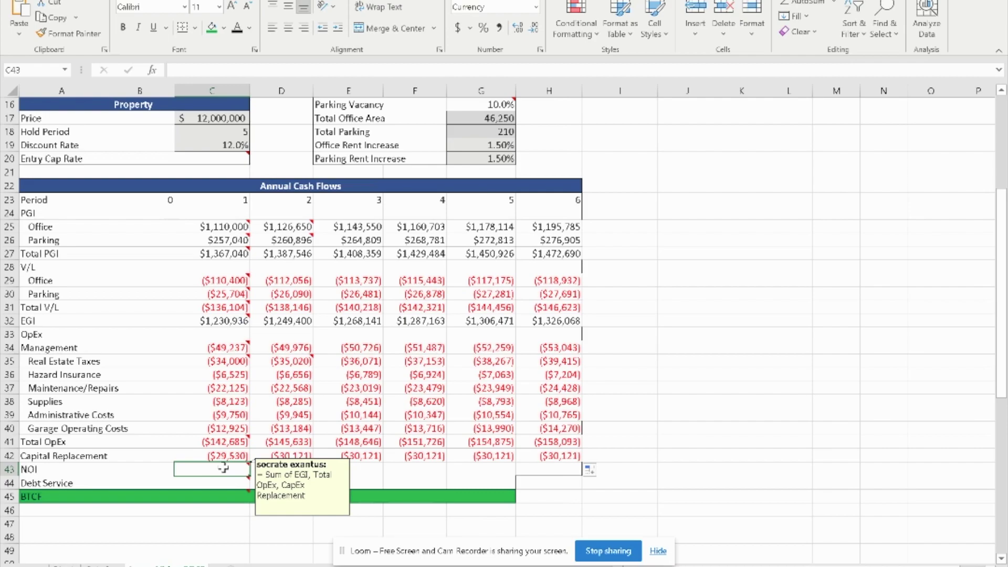
text(=s)
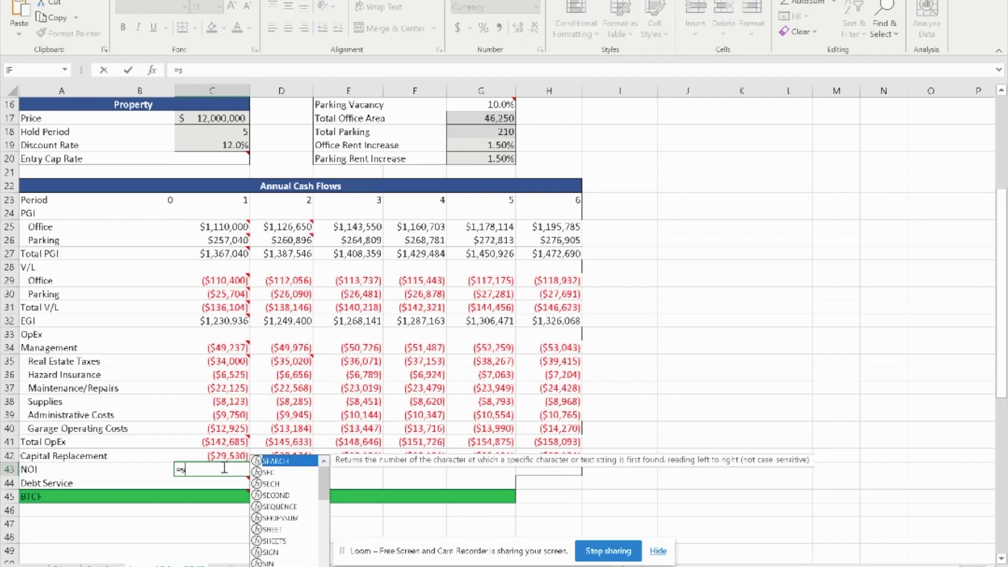
text(um()
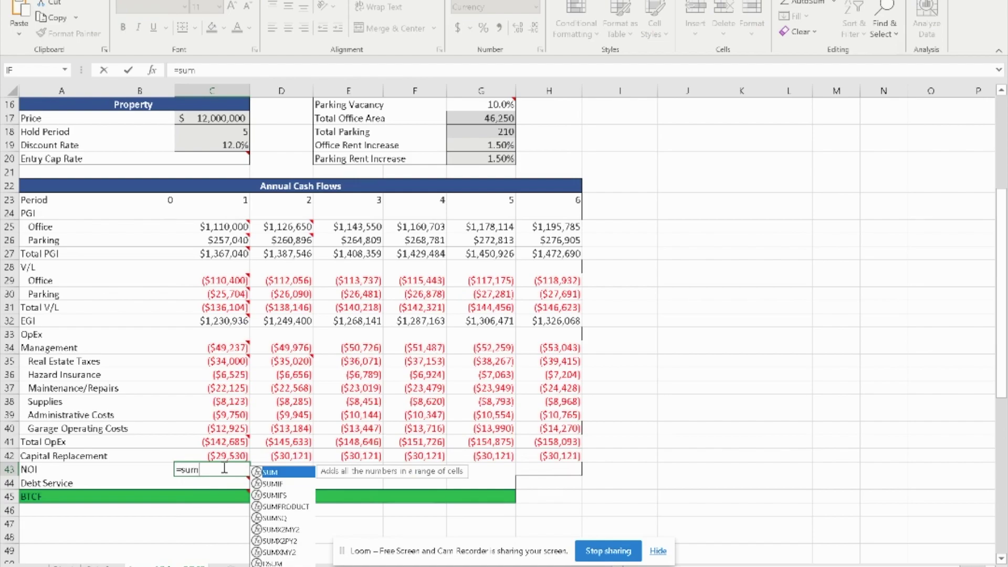
click(237, 321)
text(,)
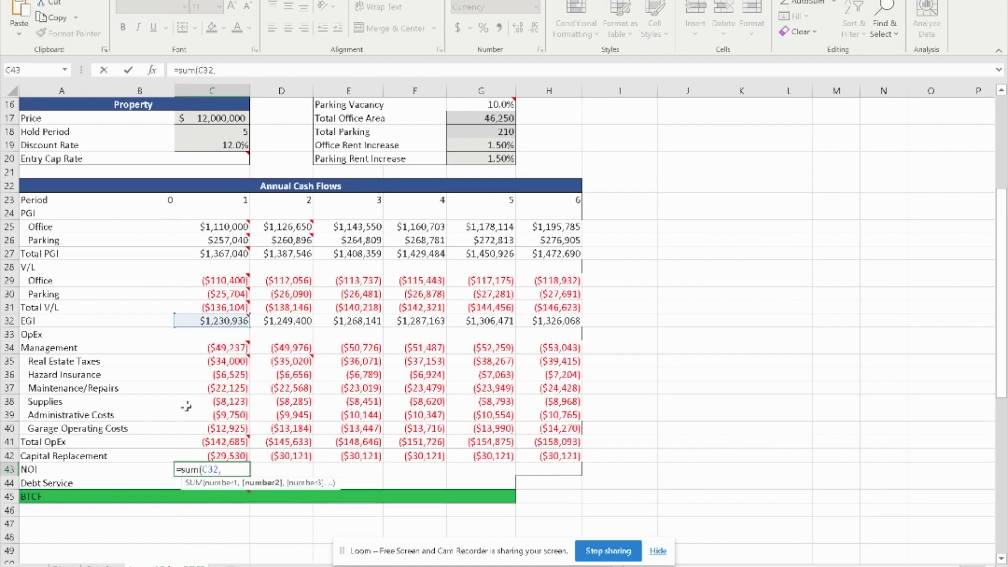
click(228, 443)
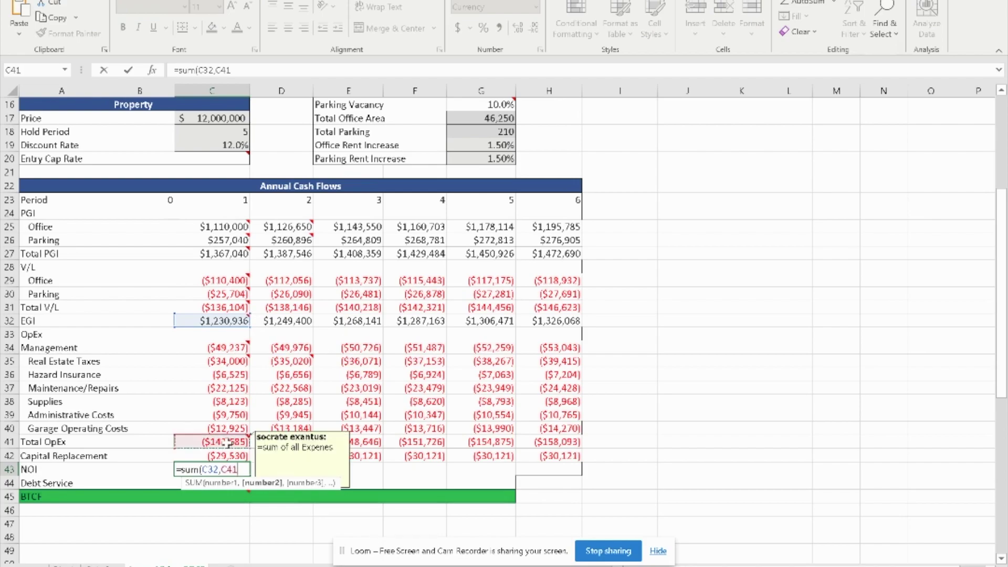
text(,)
click(220, 455)
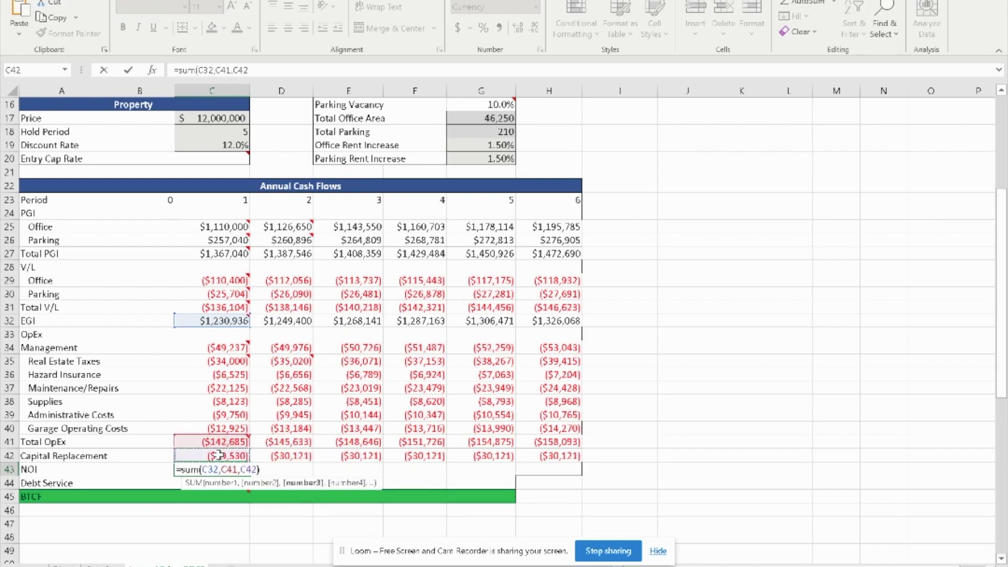
key(Return)
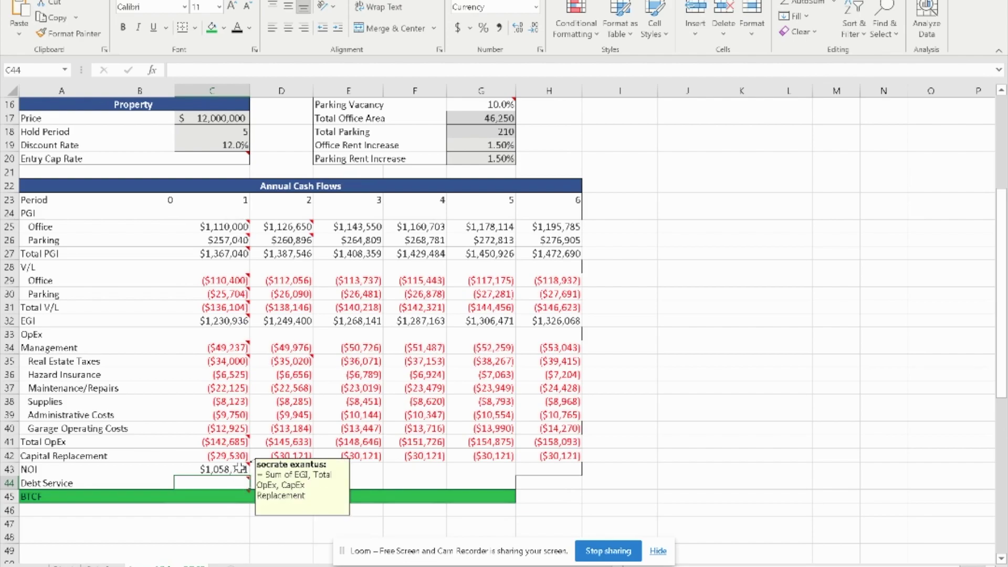
click(241, 467)
drag(252, 476, 570, 468)
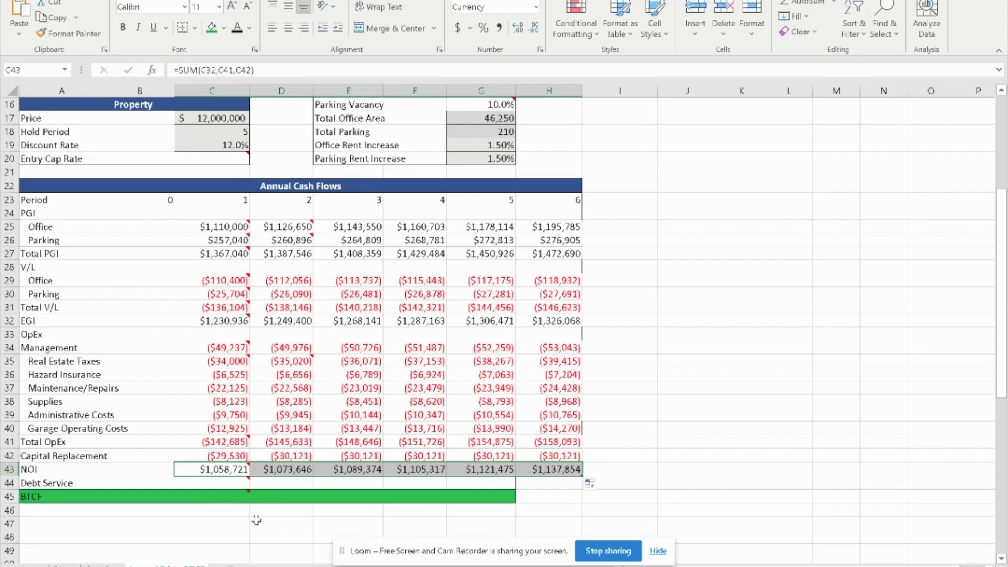
Link year 1 Debt Service in C44 to the Annual Payment in the Financing section with =C13.
click(234, 485)
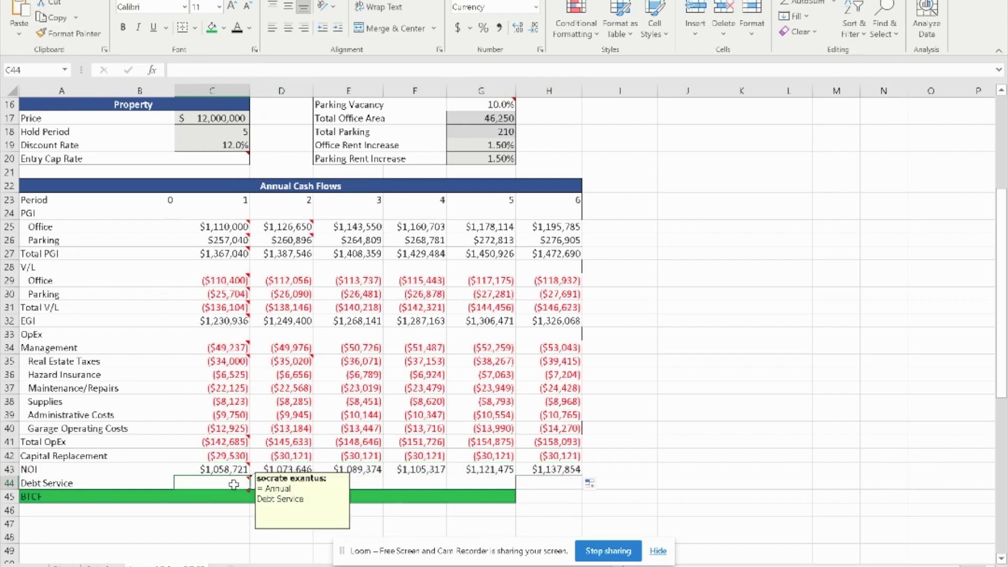
text(=)
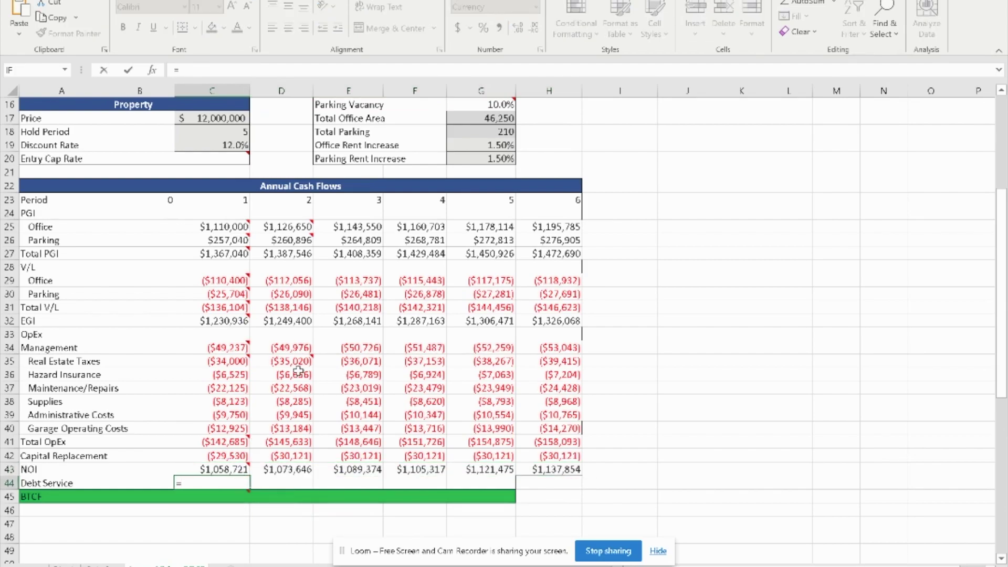
scroll(299, 372, up, 4)
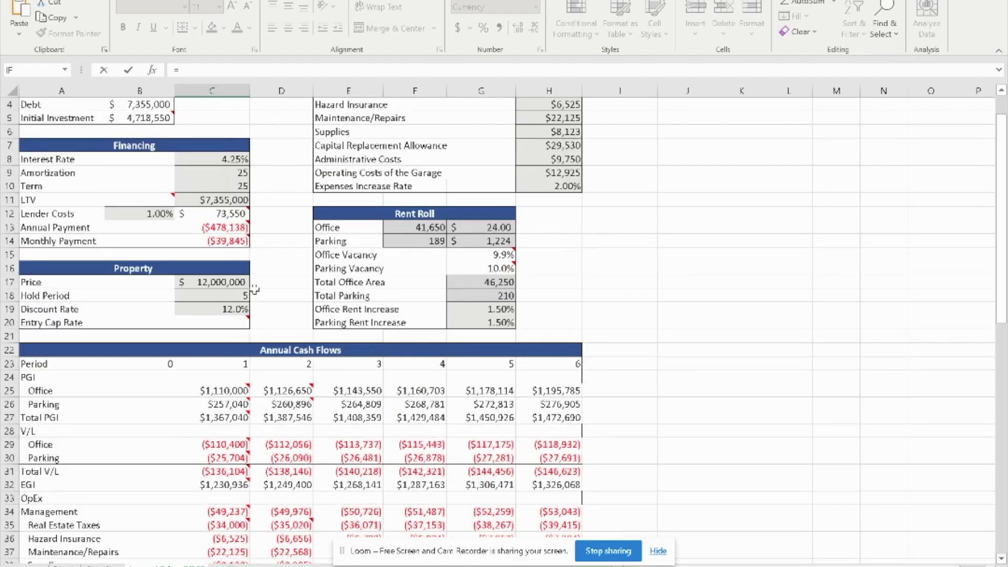
mouse_move(226, 227)
click(231, 228)
key(Return)
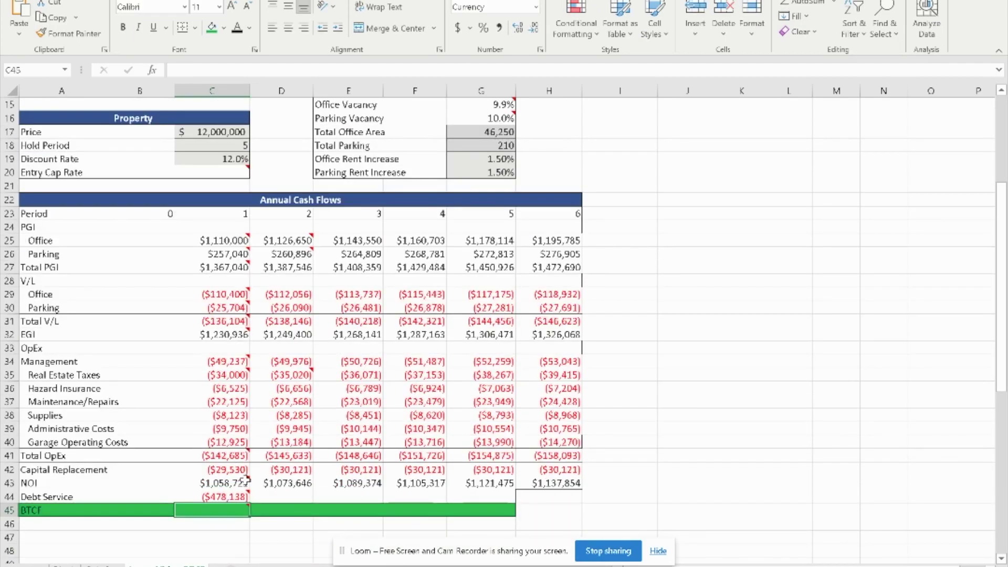
Lock the Debt Service reference in C44 as =$C$13 and fill it across through year 5 in G44.
click(222, 498)
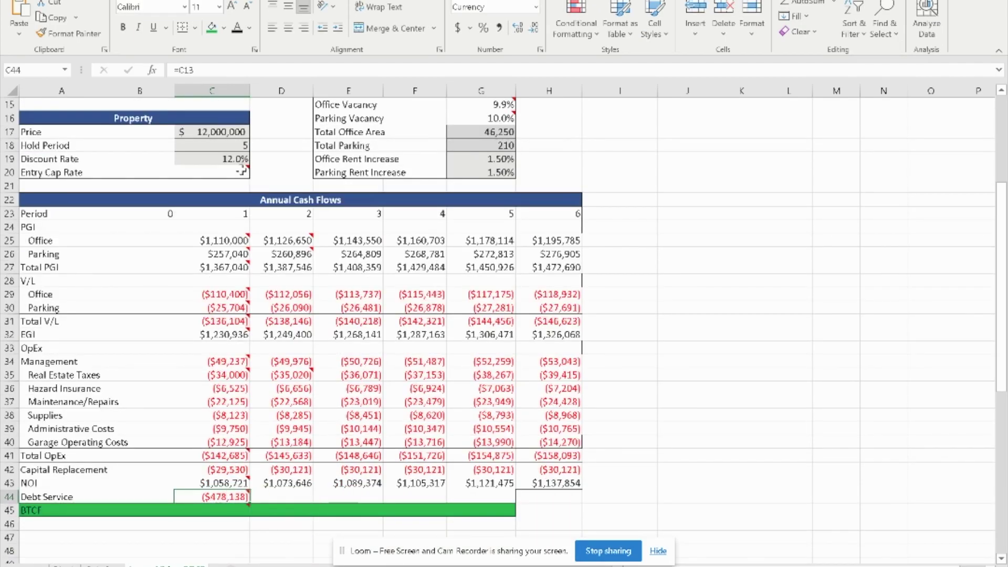
double_click(211, 496)
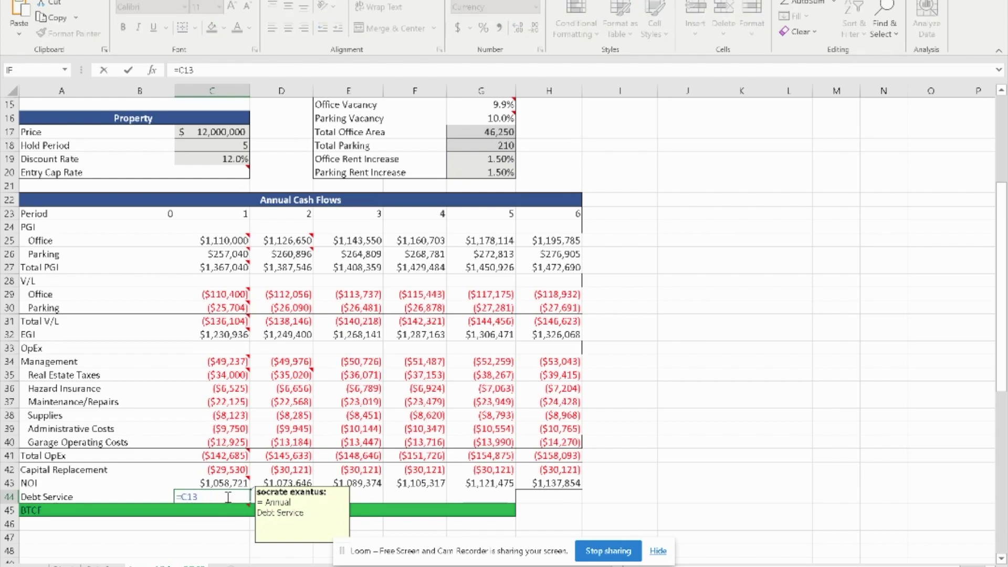
key(XF86AudioLowerVolume)
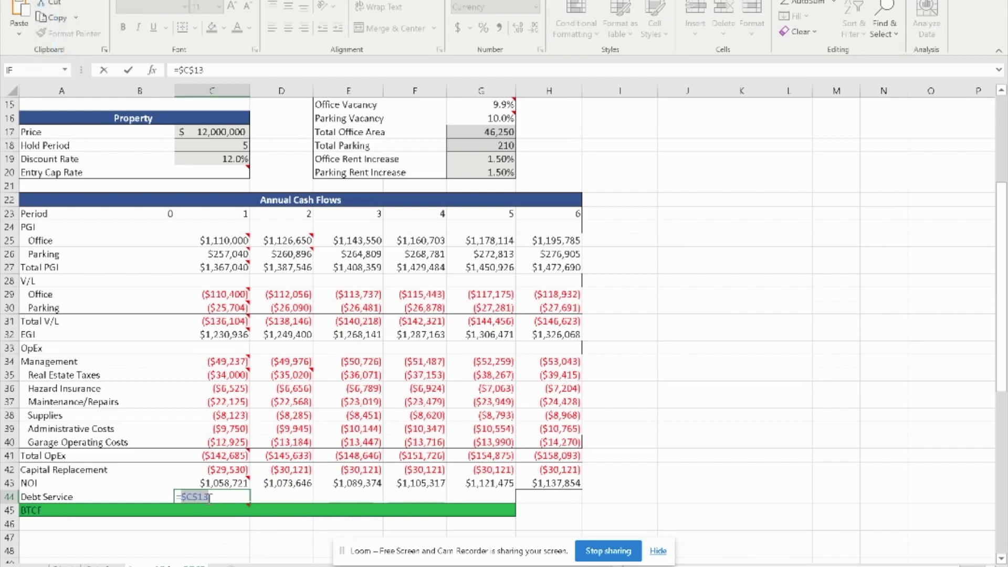
key(Return)
click(226, 498)
drag(249, 502, 497, 494)
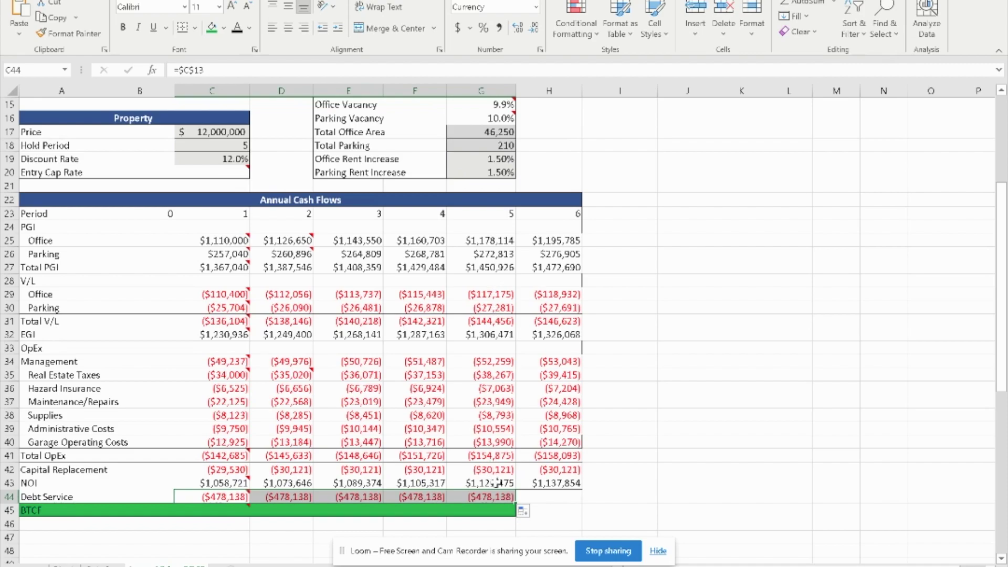
Calculate year 1 BTCF in C45 as =SUM(C43:C44) and fill the formula across through year 5 in G45.
click(232, 508)
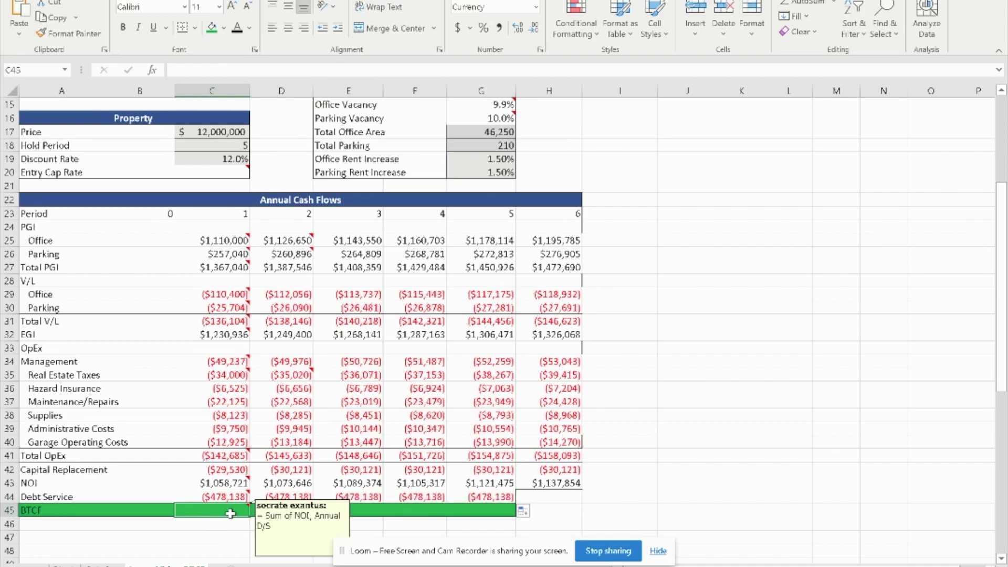
text(=sum)
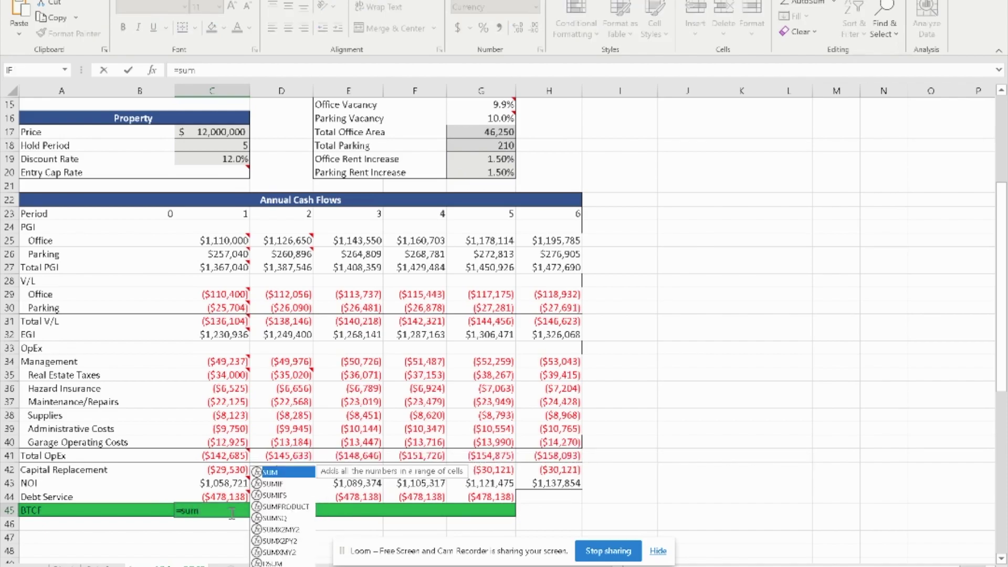
text(()
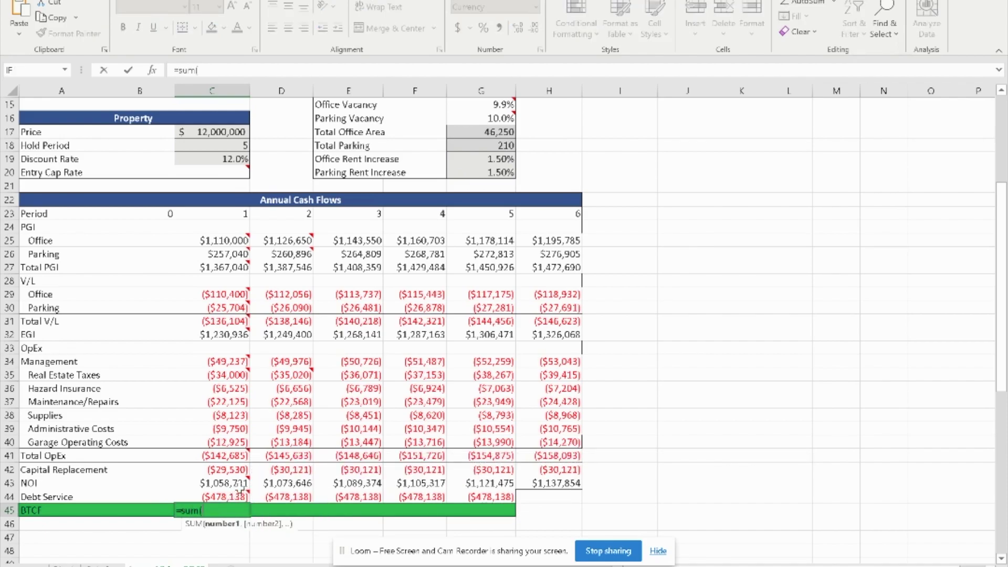
drag(239, 486, 244, 496)
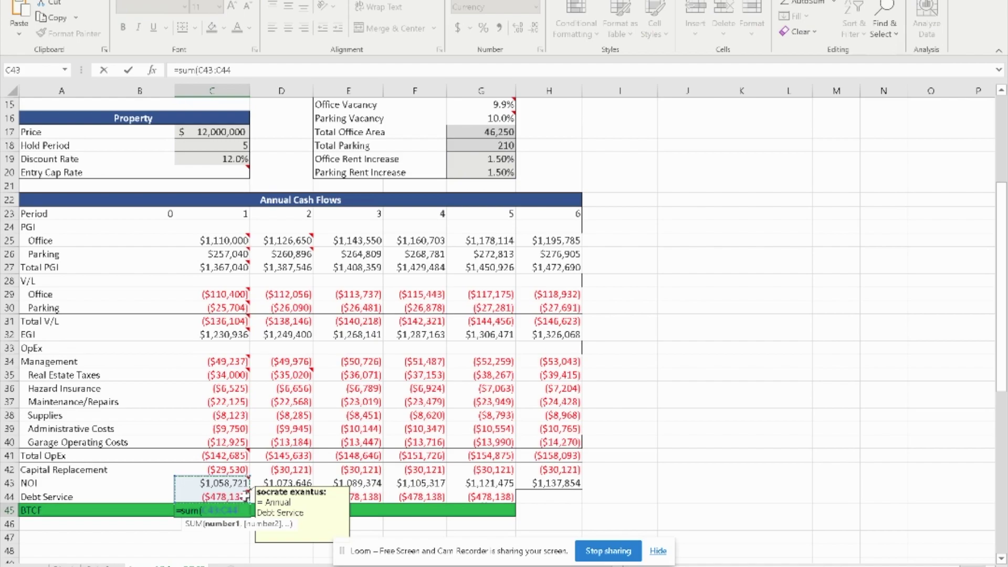
key(Return)
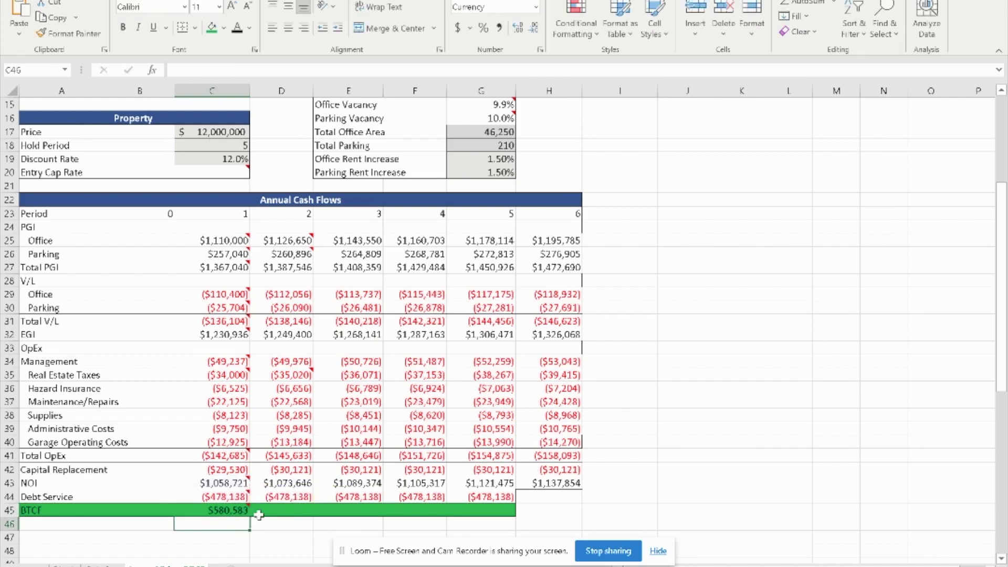
click(240, 509)
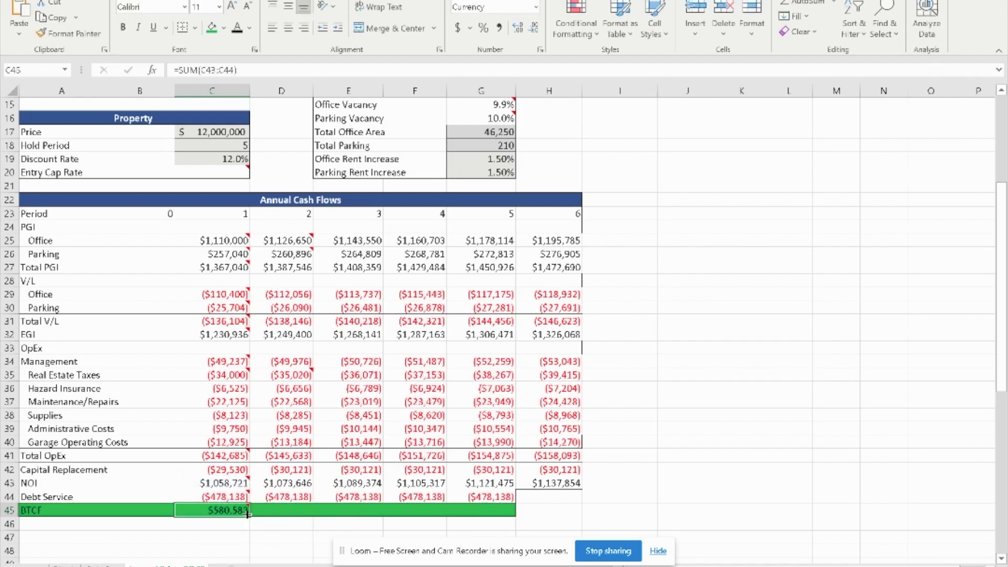
drag(247, 511, 512, 518)
click(256, 535)
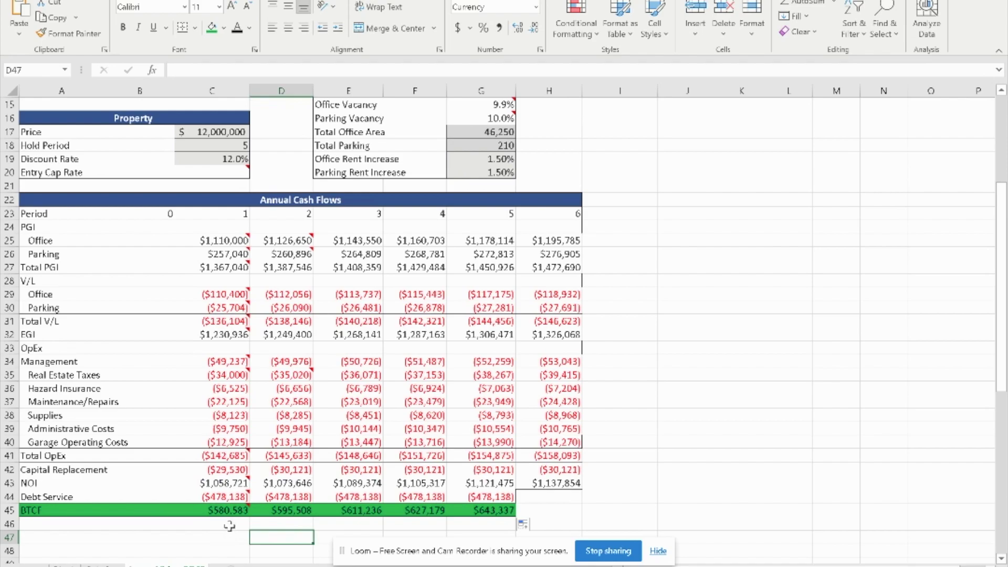
mouse_move(236, 511)
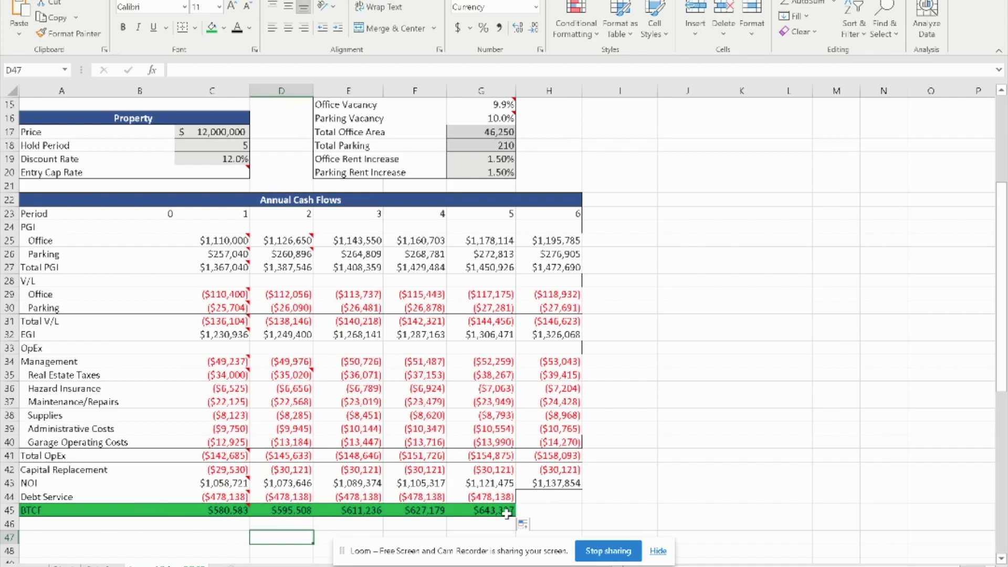